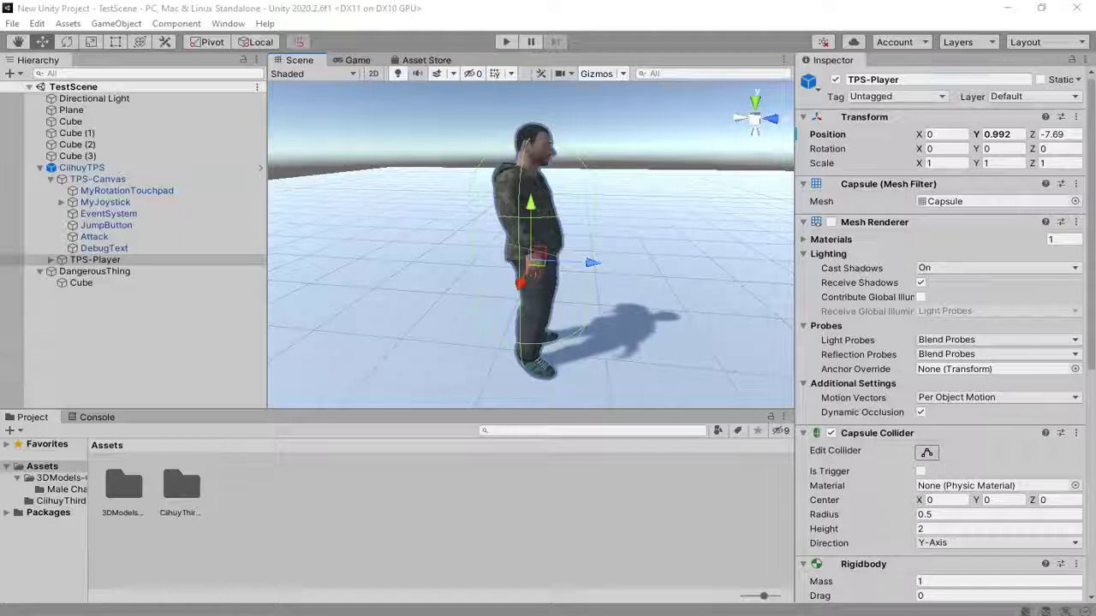
Bring up the six-video 'Making Third Person Game in Unity' YouTube playlist, then return to the shop page
mouse_move(644, 244)
alt+mouse_down()
mouse_move(554, 221)
mouse_move(460, 220)
mouse_move(514, 254)
mouse_move(648, 300)
mouse_move(391, 283)
mouse_move(531, 287)
alt+mouse_up()
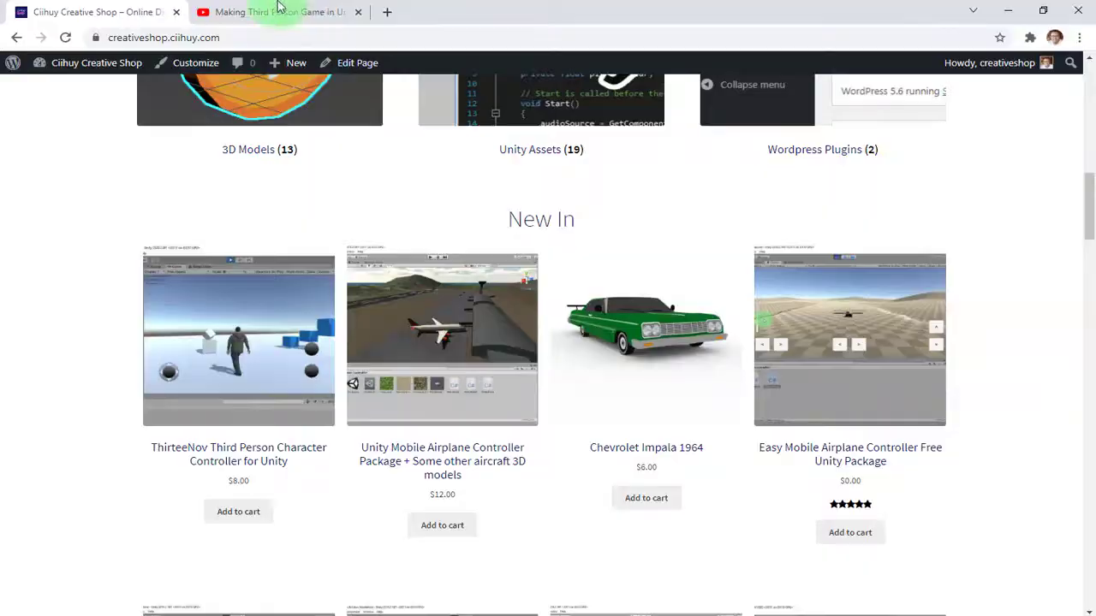
click(274, 12)
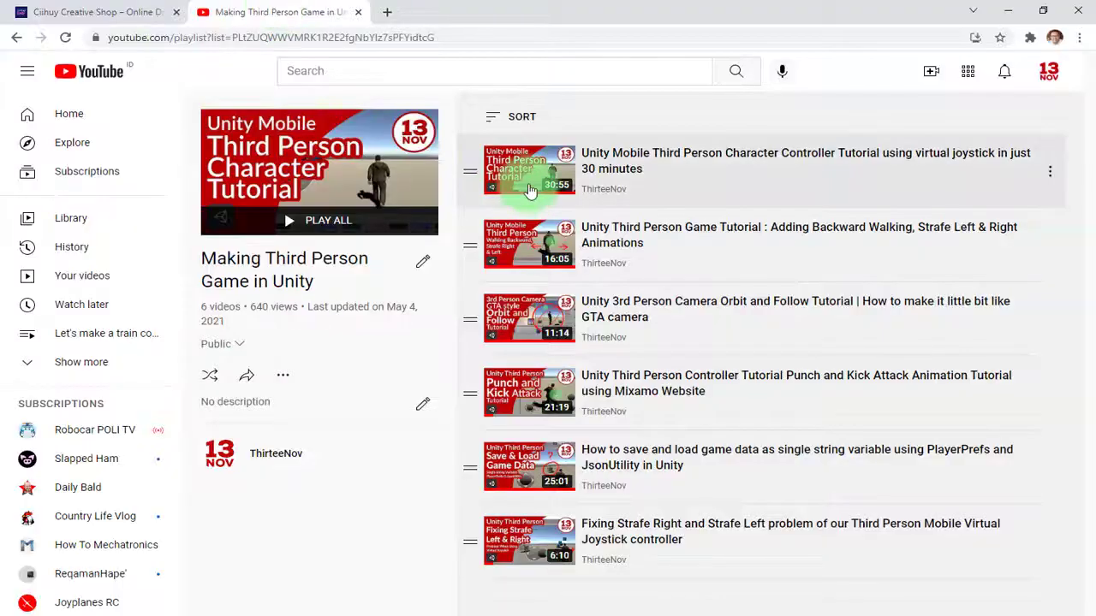
click(233, 41)
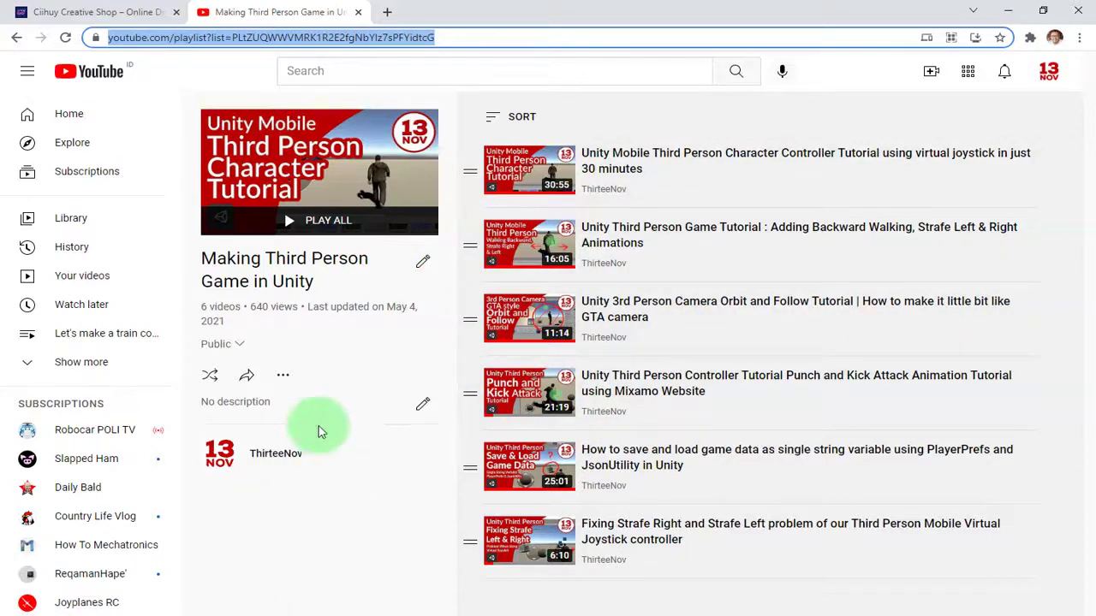
click(137, 12)
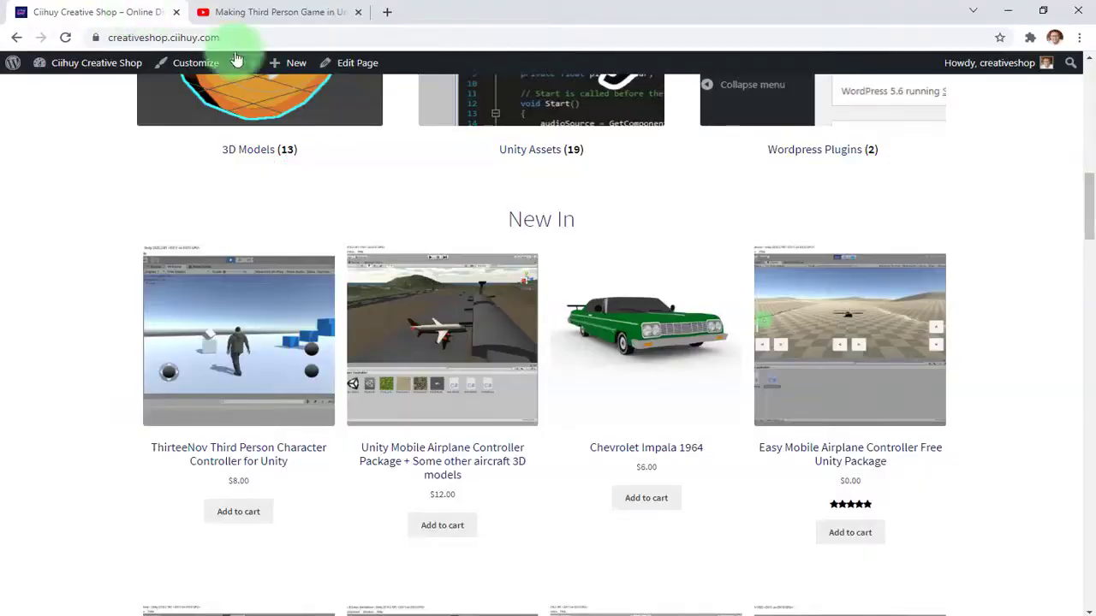
Open the ThirteeNov Third Person Character Controller product page from the shop's New In listings
click(181, 36)
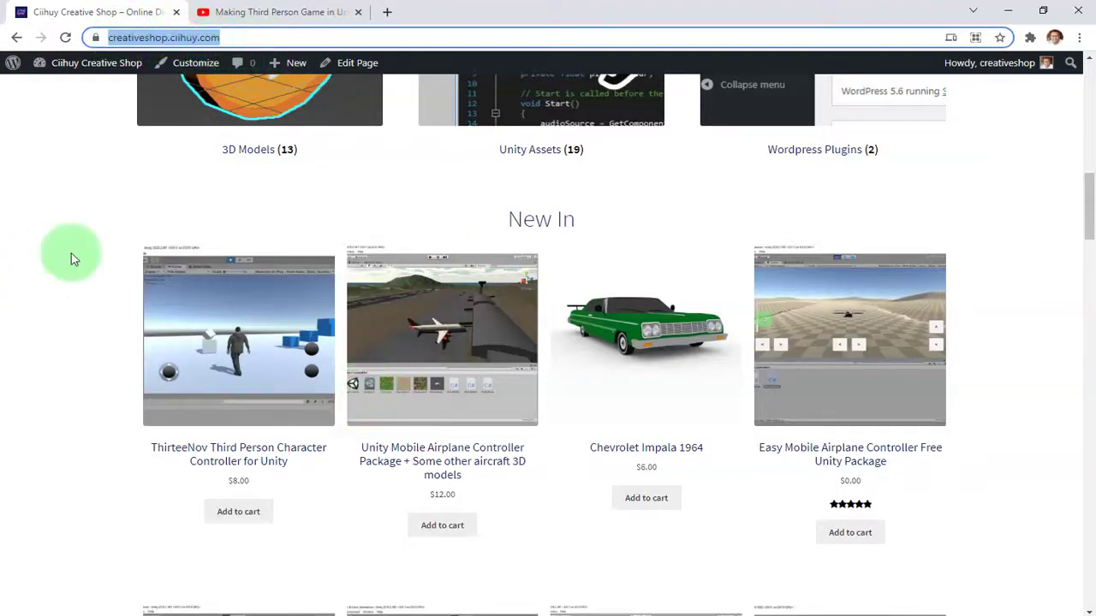
click(56, 413)
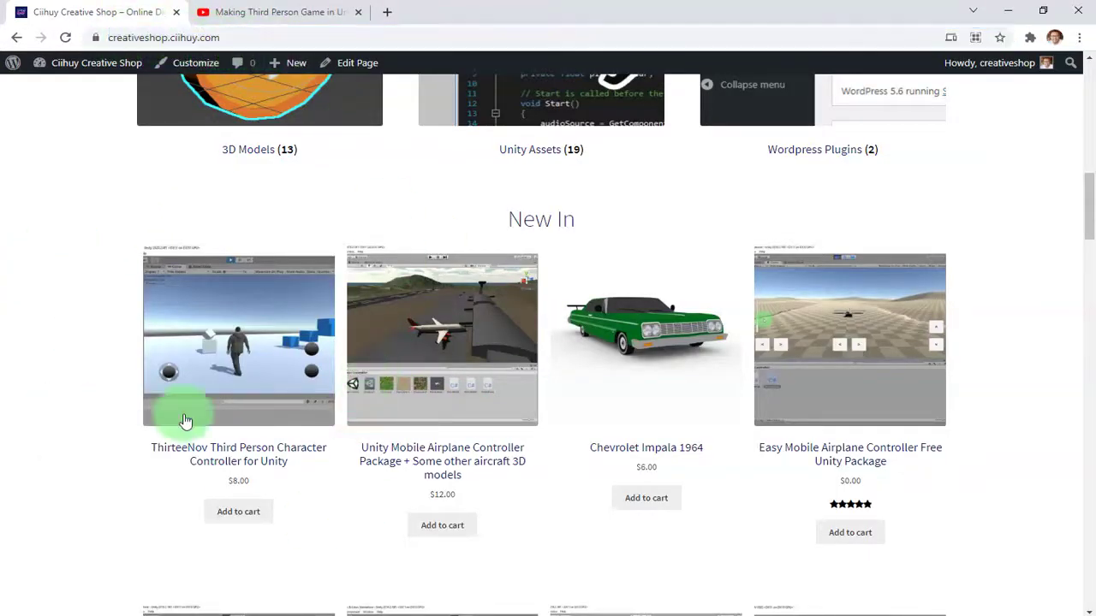
click(240, 454)
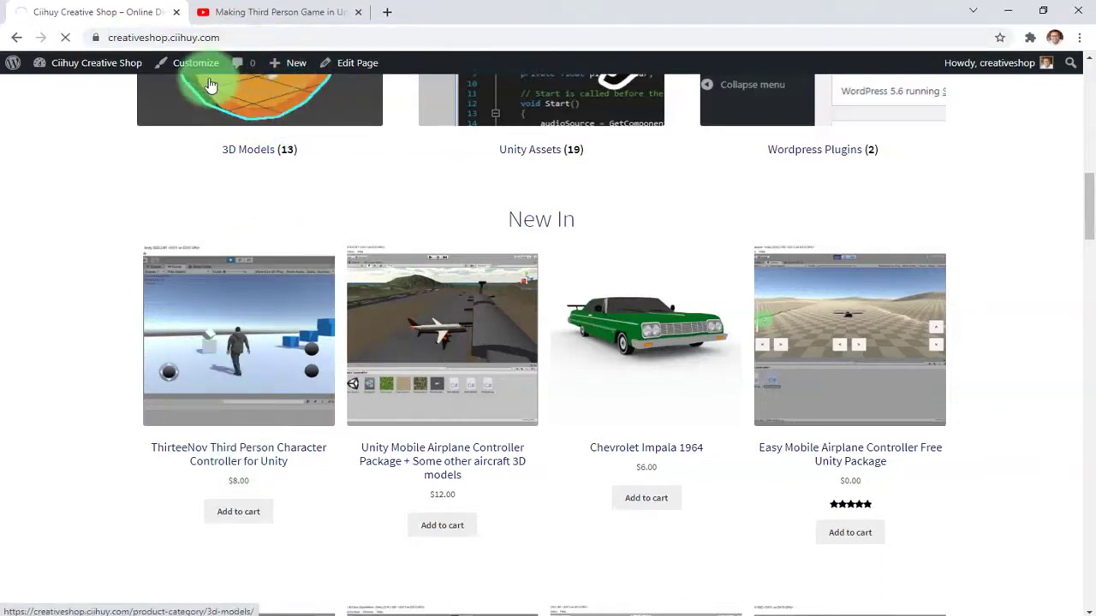
click(347, 36)
scroll(139, 343, down, 4)
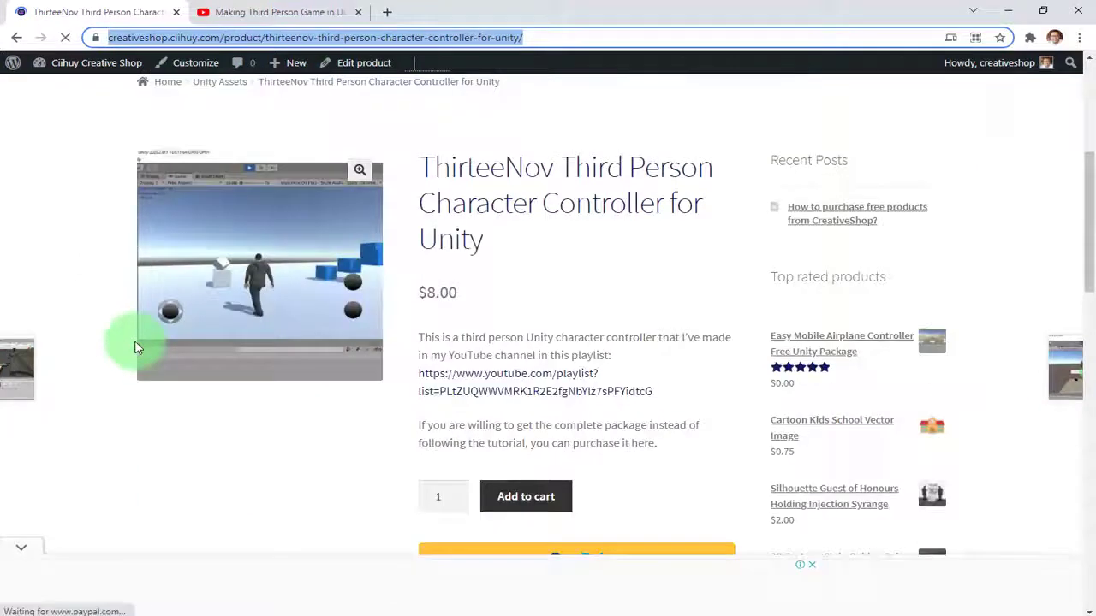
scroll(128, 348, down, 3)
scroll(111, 374, up, 3)
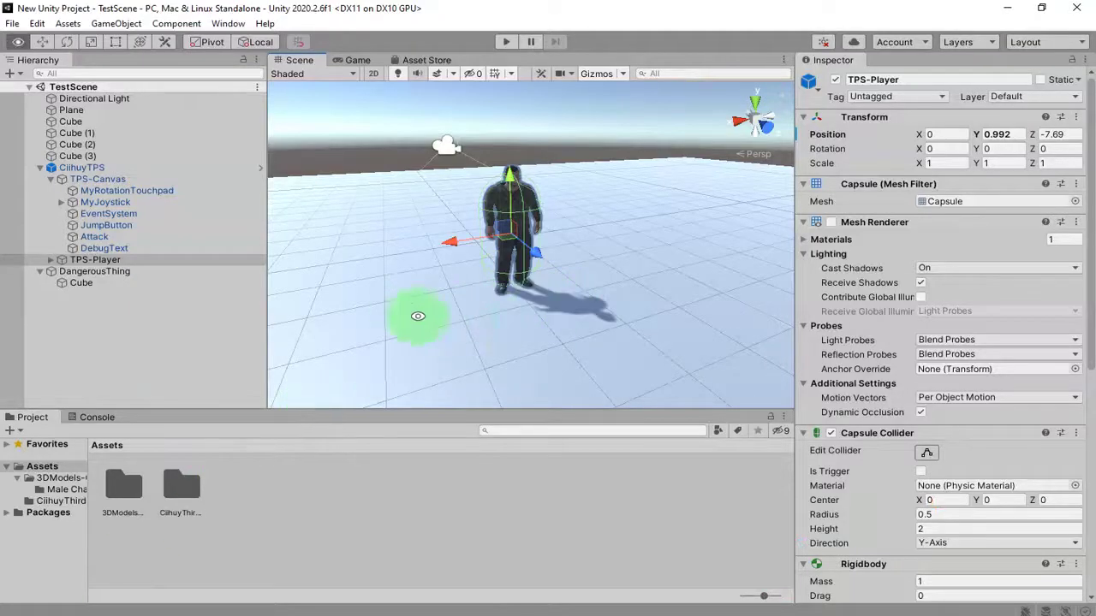
mouse_move(416, 318)
alt+mouse_down()
mouse_move(577, 318)
mouse_move(641, 286)
mouse_move(436, 317)
mouse_move(463, 335)
mouse_move(551, 336)
alt+mouse_up()
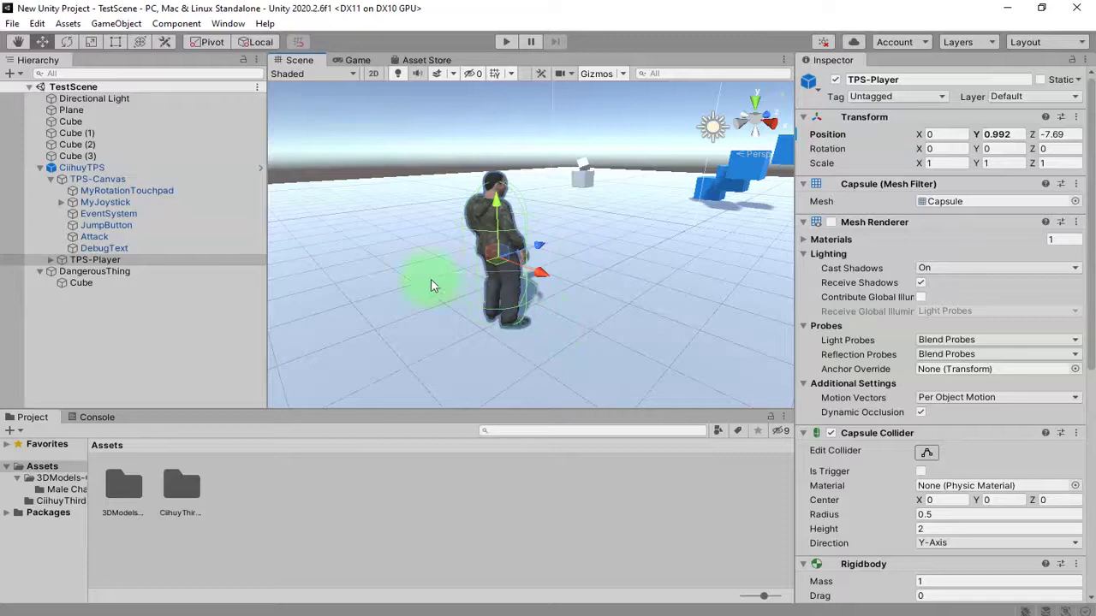
Orbit around the player to bring the blue cubes into view, then enter Play mode
mouse_move(552, 263)
alt+mouse_down()
mouse_move(521, 257)
mouse_move(724, 260)
mouse_move(590, 289)
mouse_move(501, 215)
alt+mouse_up()
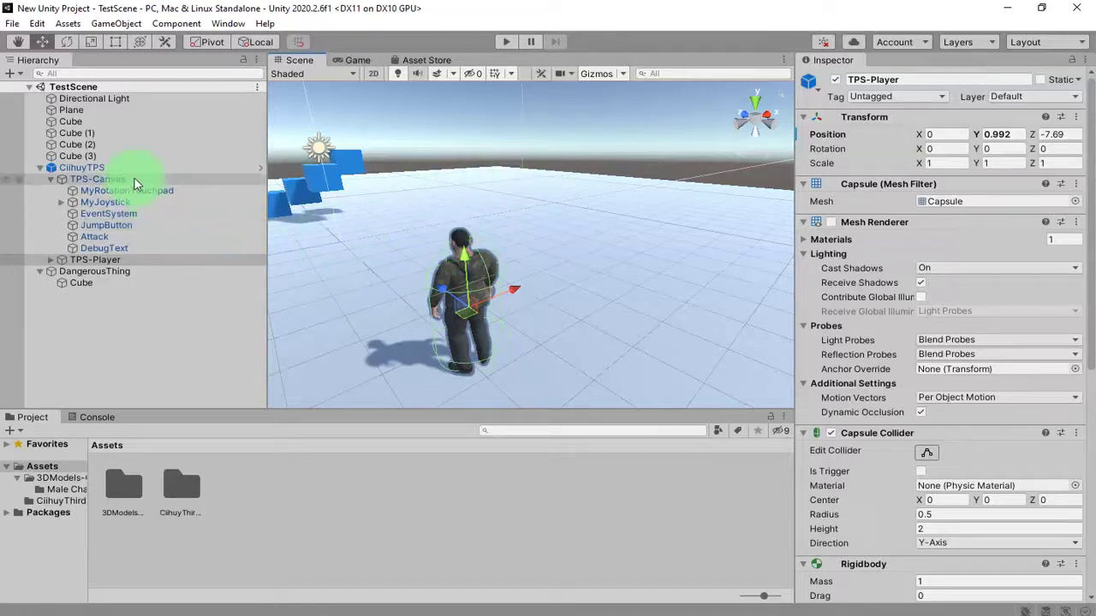
mouse_move(373, 206)
alt+mouse_down()
mouse_move(354, 245)
mouse_move(379, 237)
alt+mouse_up()
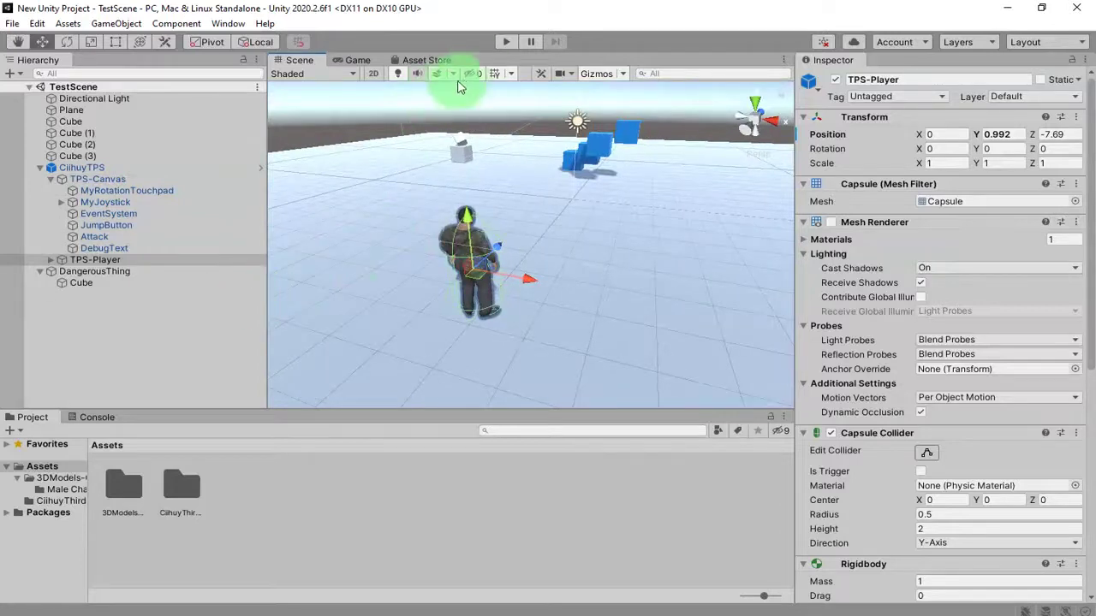
click(504, 46)
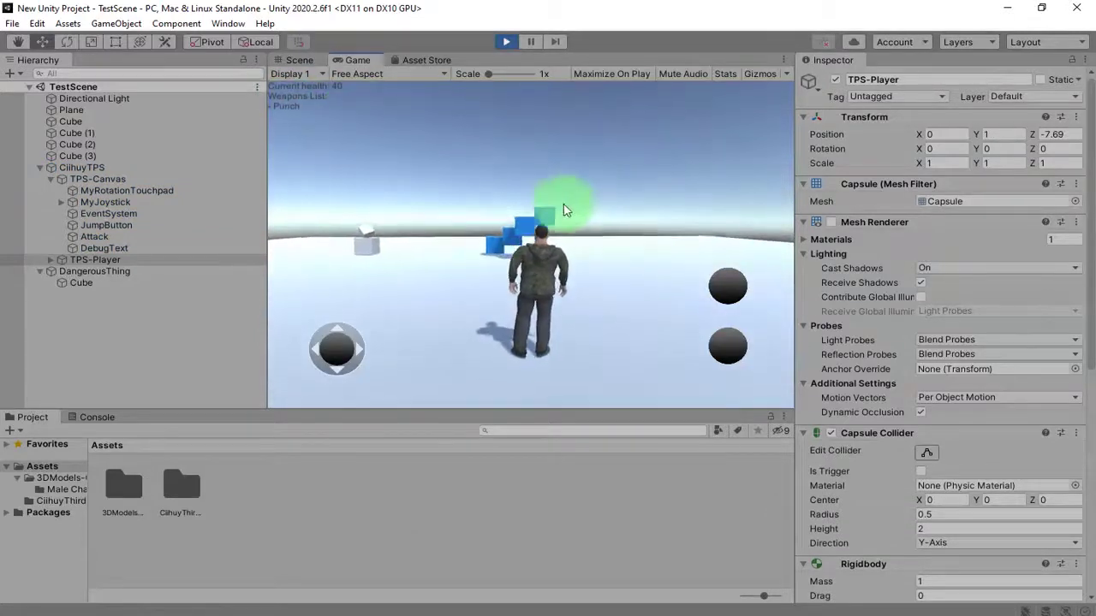
Swing the camera around the character during play, then exit Play mode
mouse_move(359, 102)
mouse_down()
mouse_move(623, 243)
mouse_move(491, 253)
mouse_move(495, 34)
mouse_up()
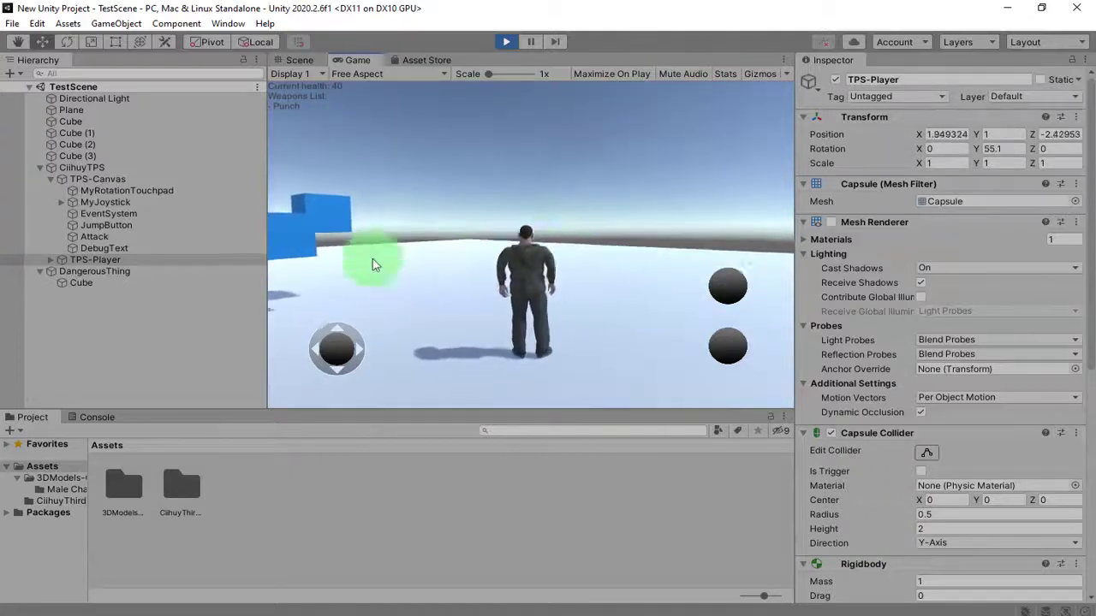
click(506, 41)
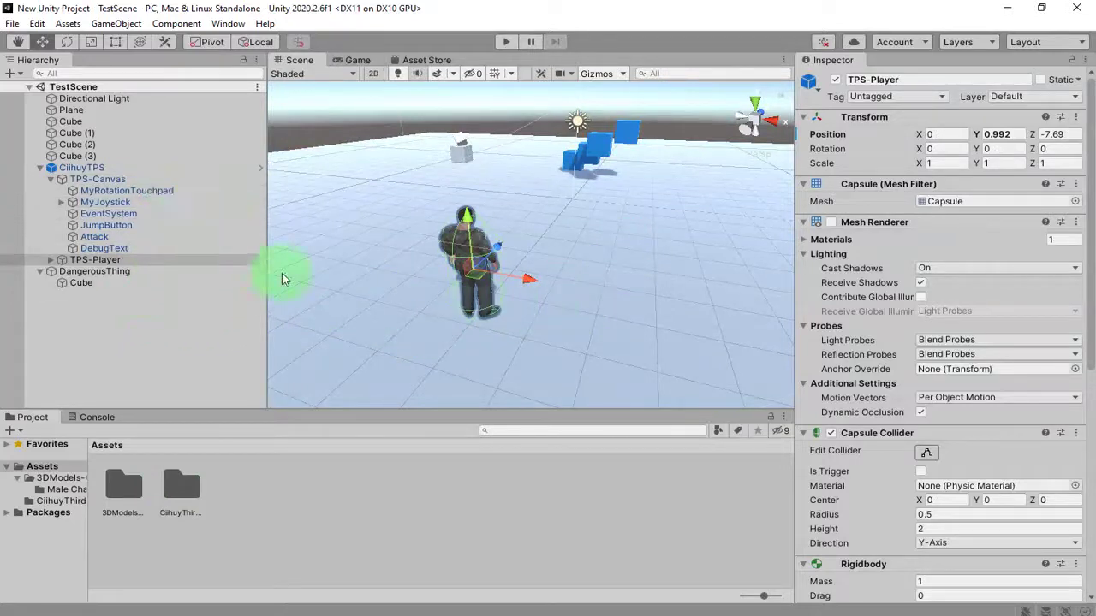
click(119, 348)
Create an empty game object named Gun and save the scene
right_click(123, 337)
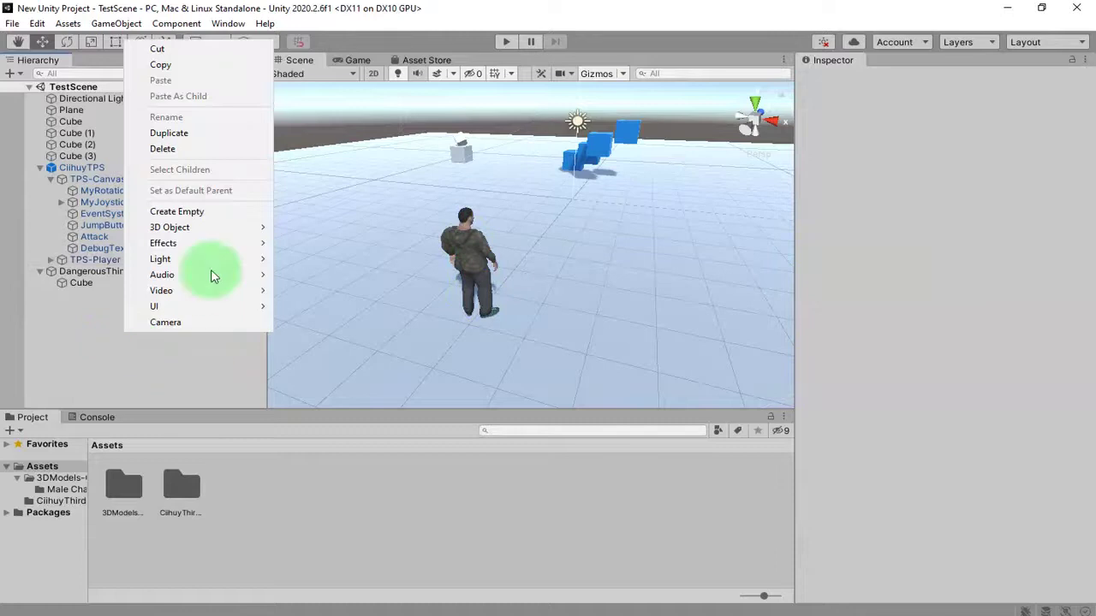
click(182, 214)
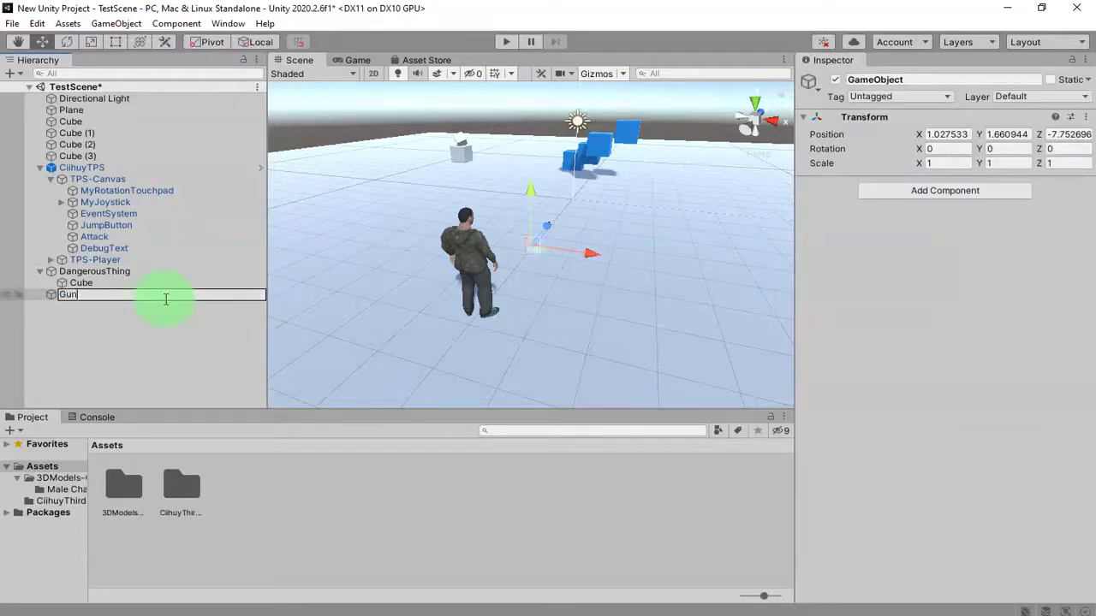
key(Return)
key(ctrl+s)
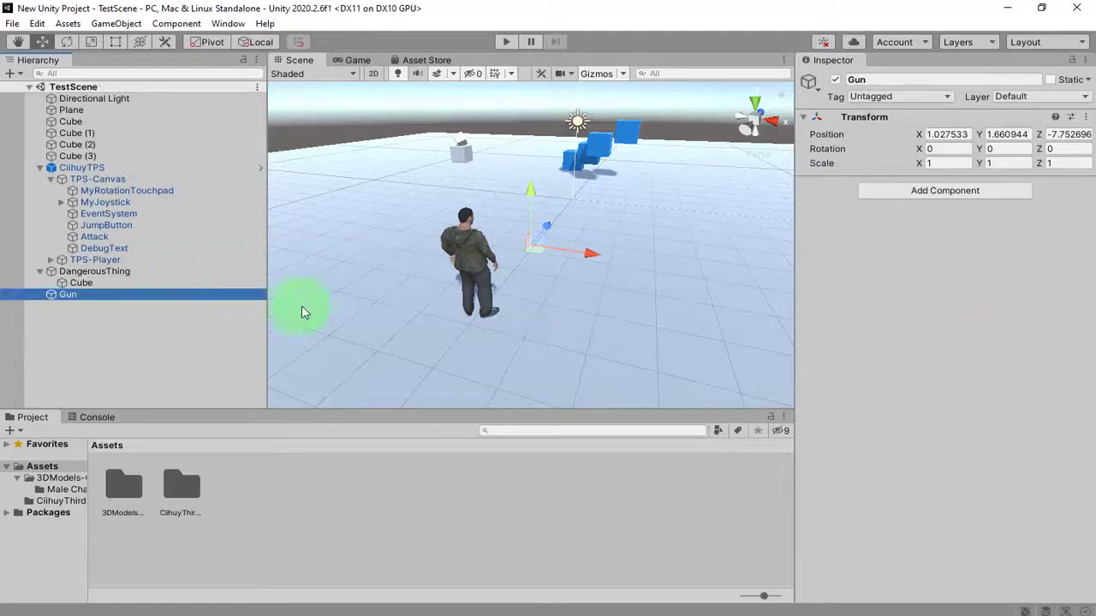
Add a new 'pickable' tag to the project through Gun's tag list
click(889, 99)
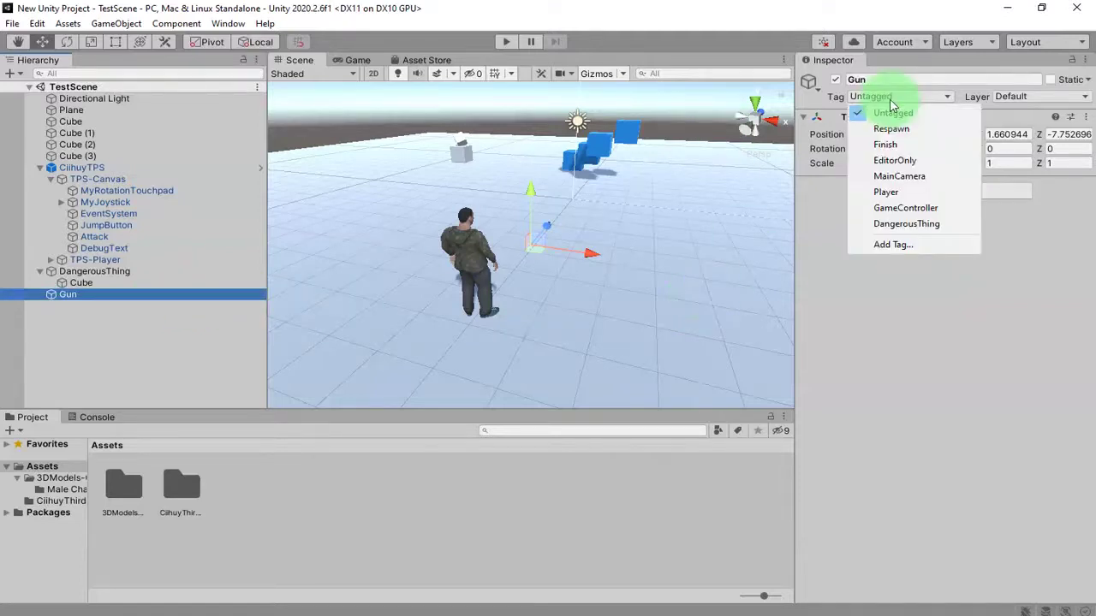
click(928, 246)
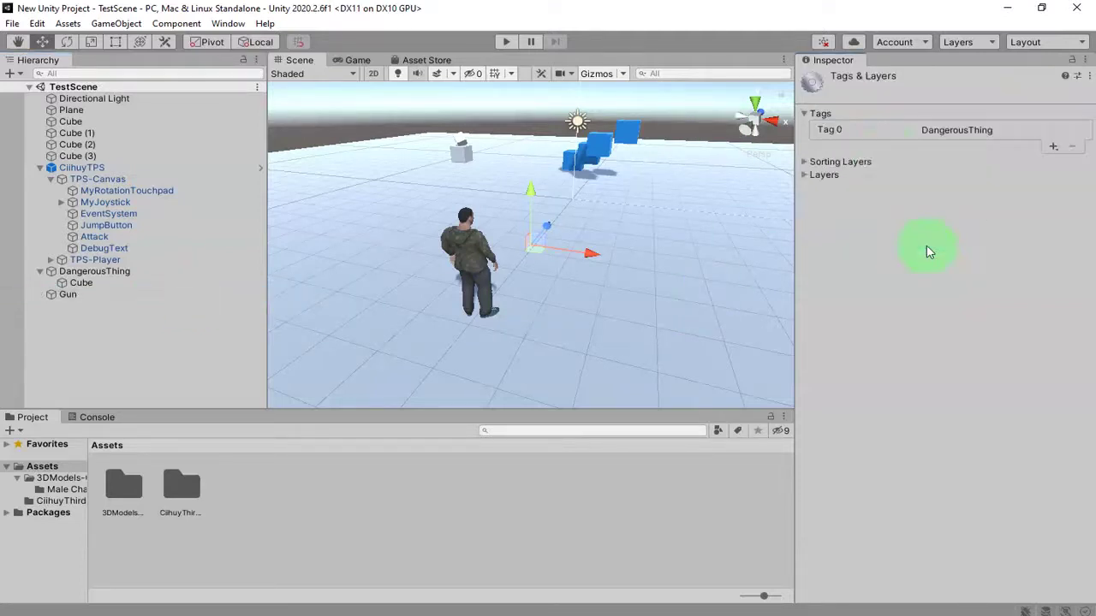
click(1053, 147)
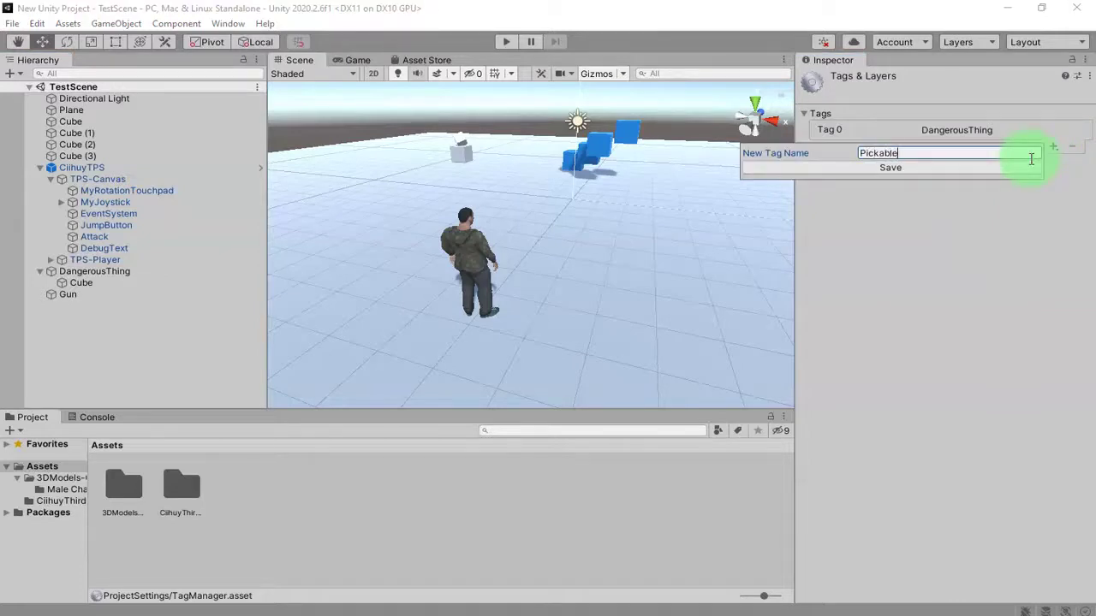
key(Return)
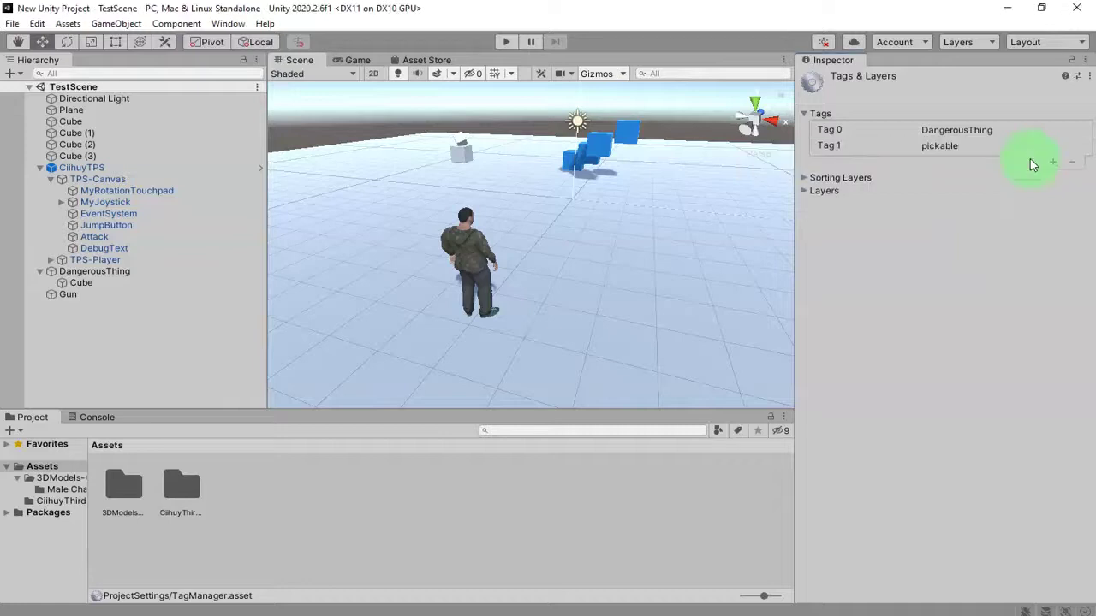
click(77, 295)
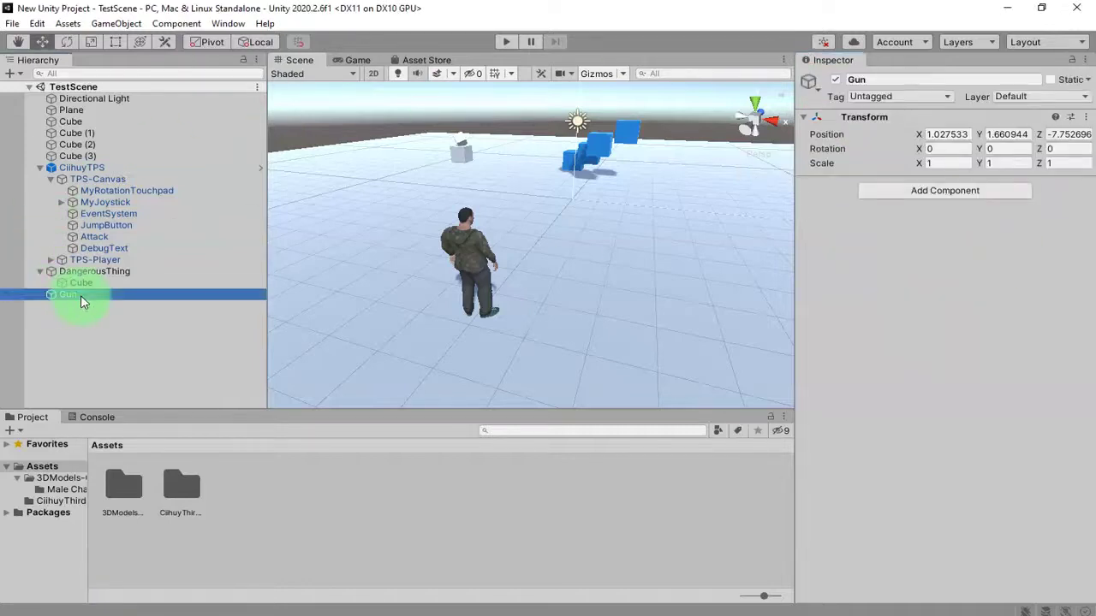
Tag Gun as pickable, then attempt to remove the lowercase pickable tag in Tags & Layers
click(888, 99)
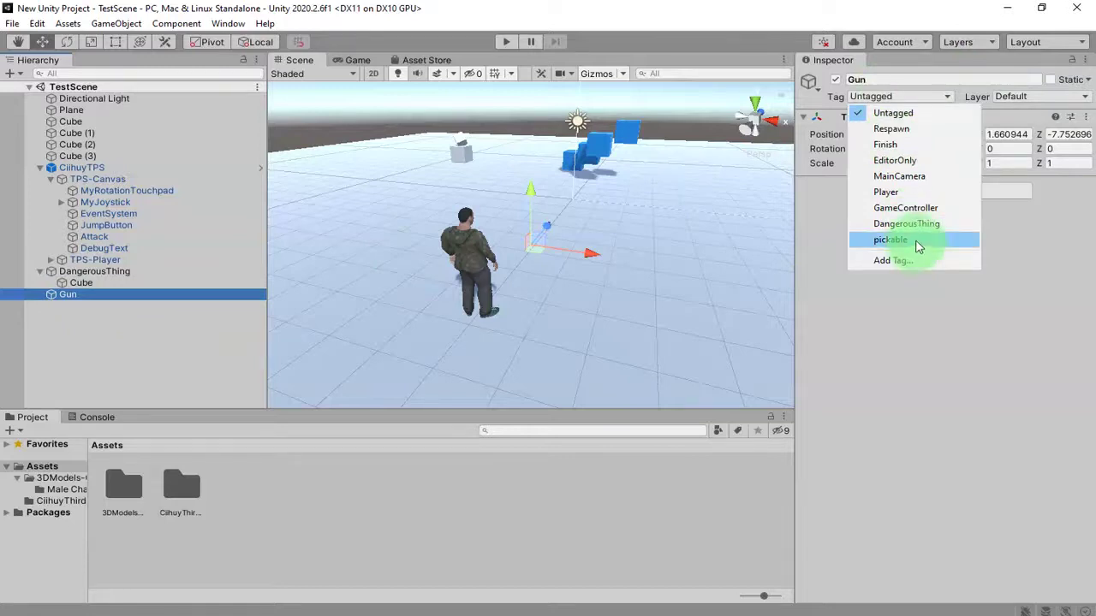
click(917, 248)
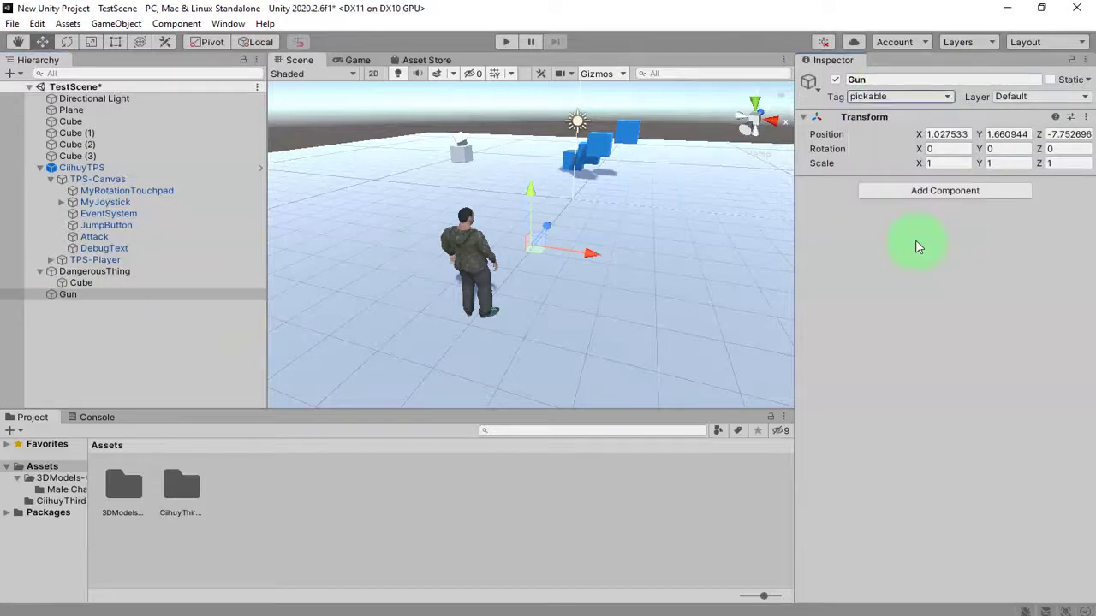
click(878, 98)
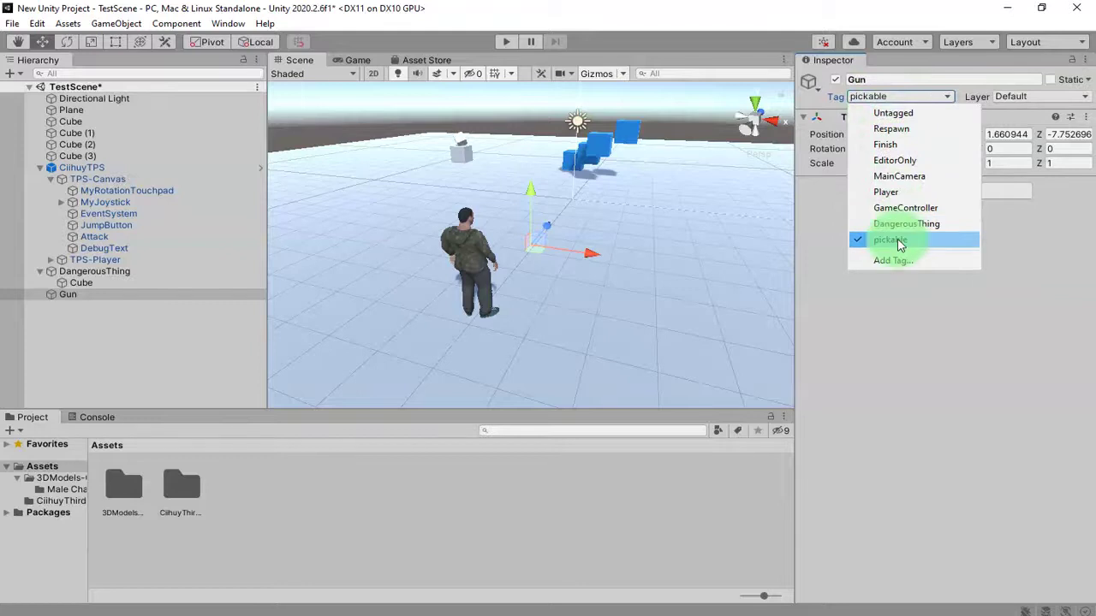
click(901, 262)
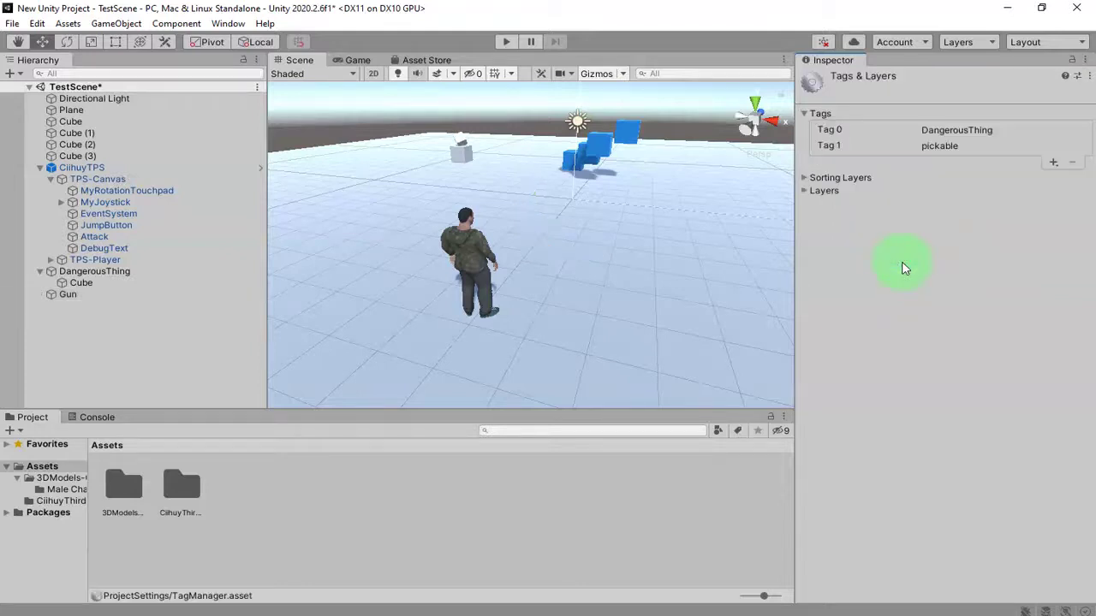
click(964, 151)
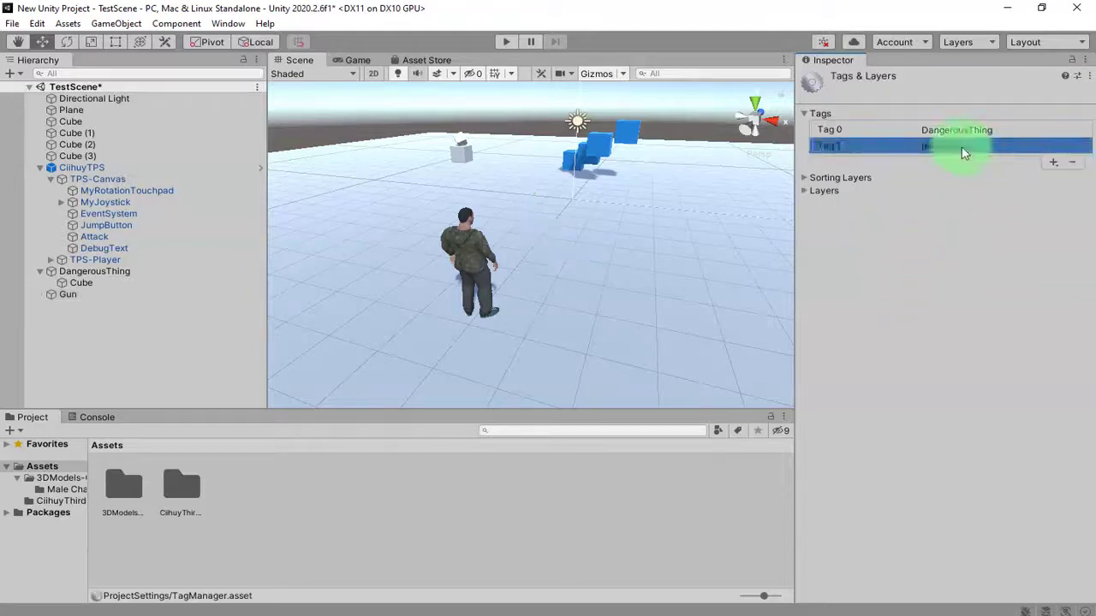
click(1074, 163)
click(646, 343)
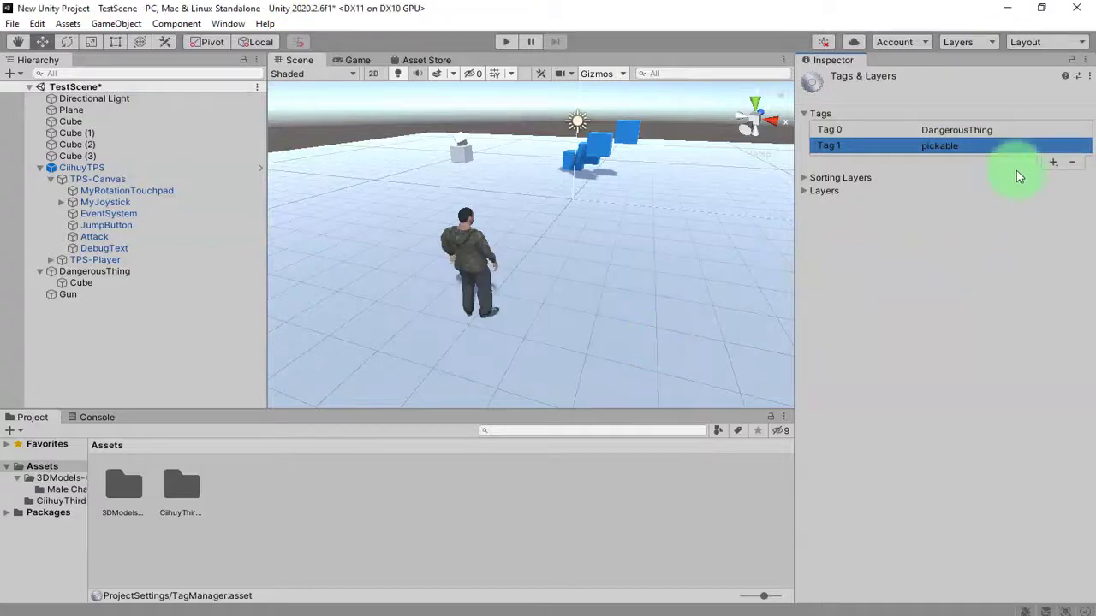
Add a new capitalised 'Pickable' tag to the project's tag list
click(1055, 163)
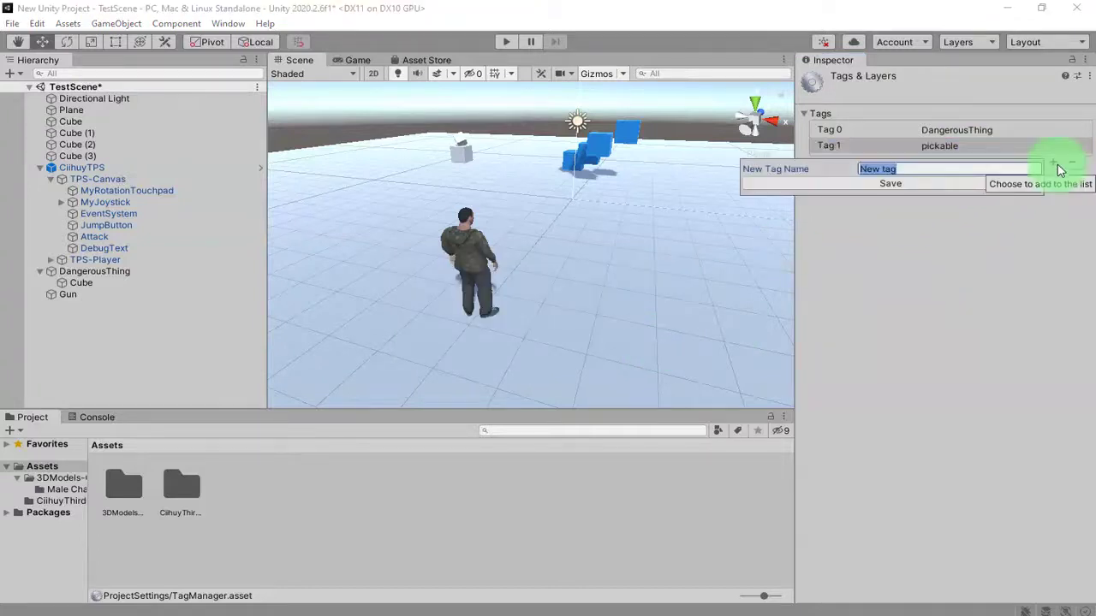
click(880, 195)
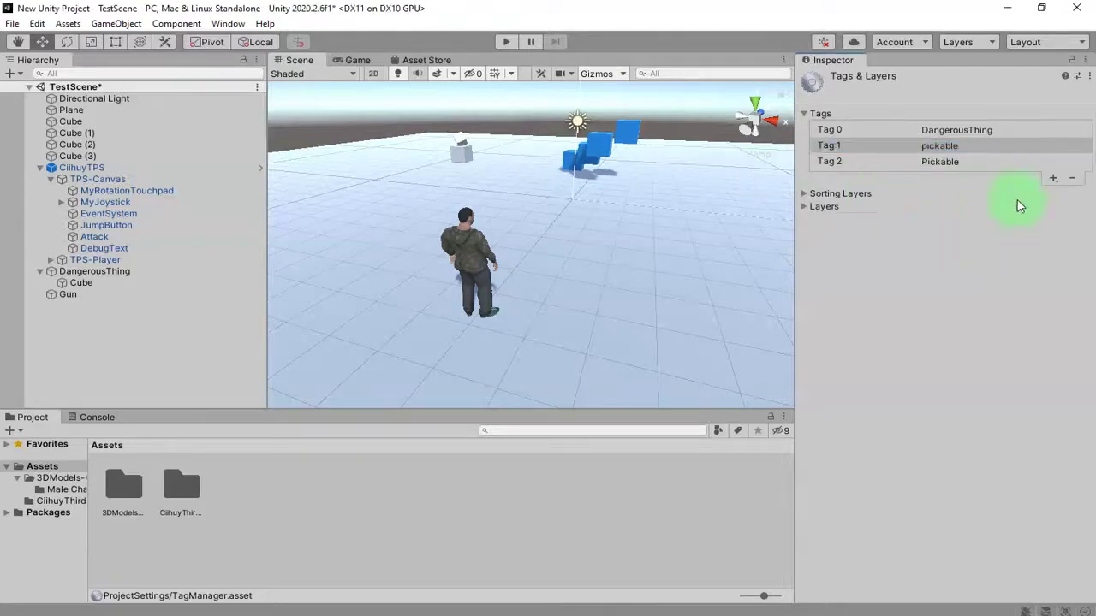
click(1018, 205)
click(971, 149)
click(958, 161)
click(950, 143)
click(959, 163)
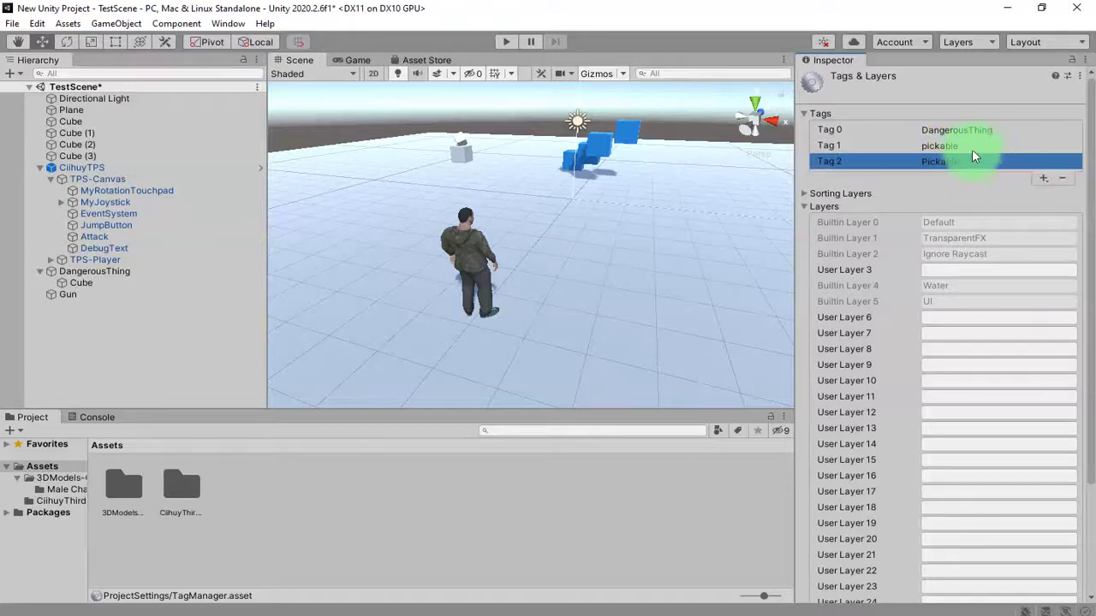
click(972, 147)
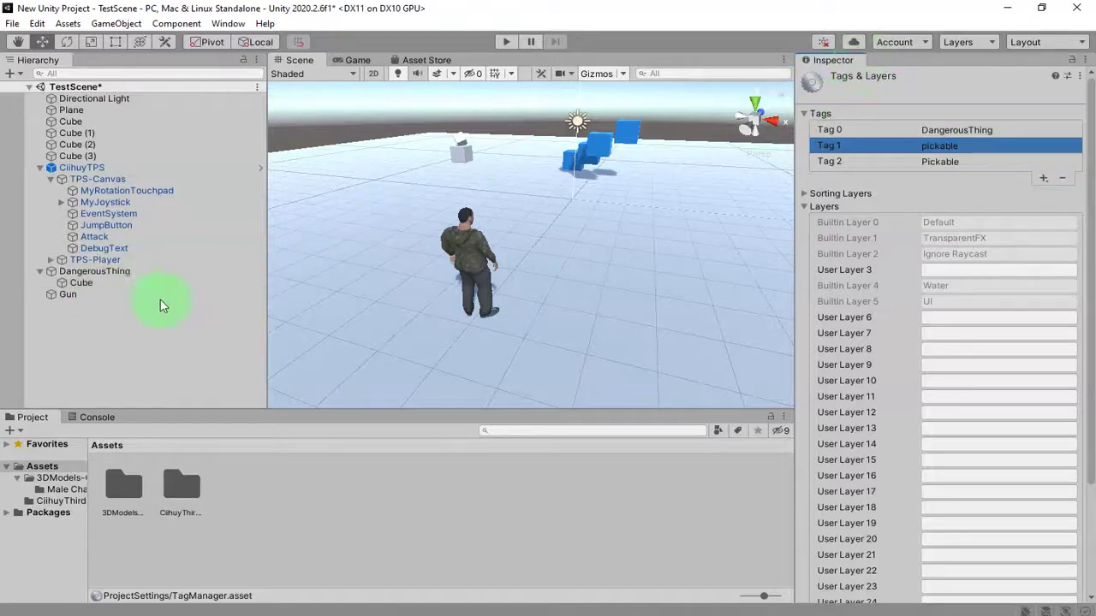
Retag Gun with the new Pickable tag and save the scene
click(93, 296)
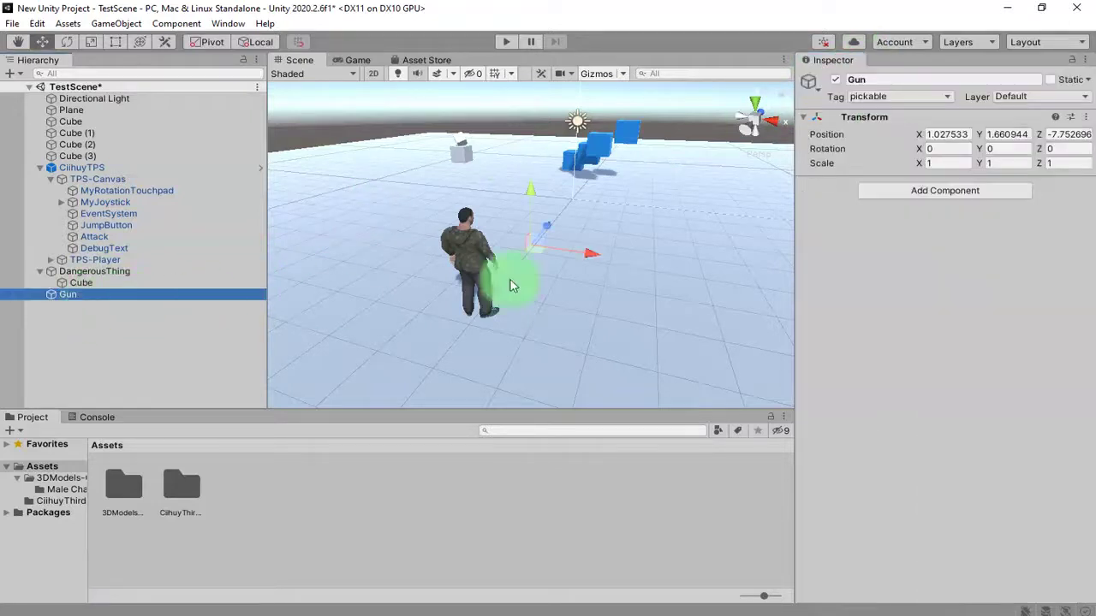
click(939, 98)
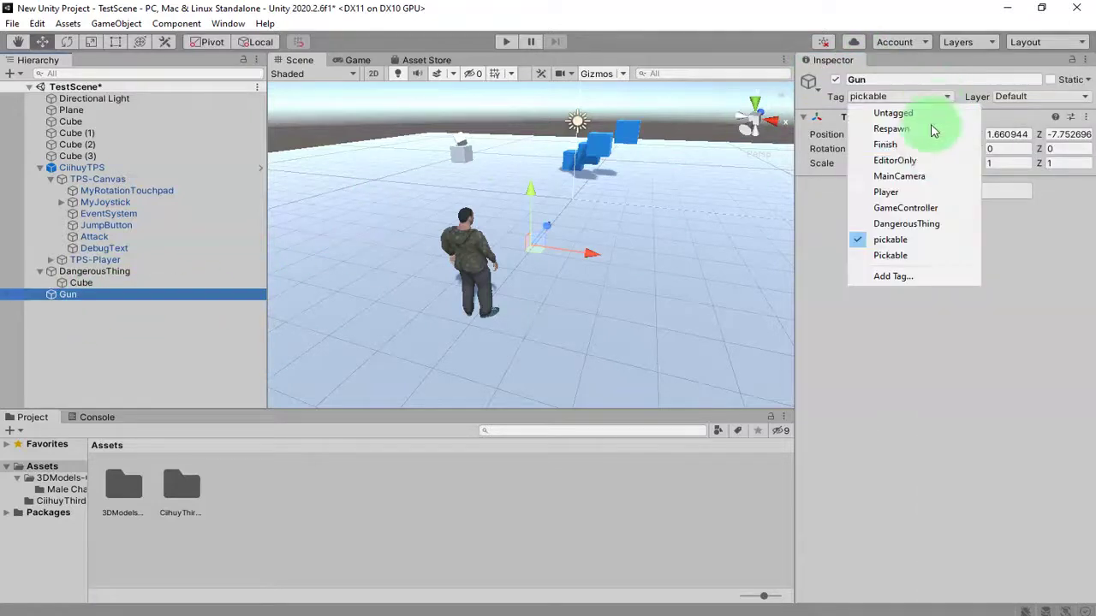
click(901, 257)
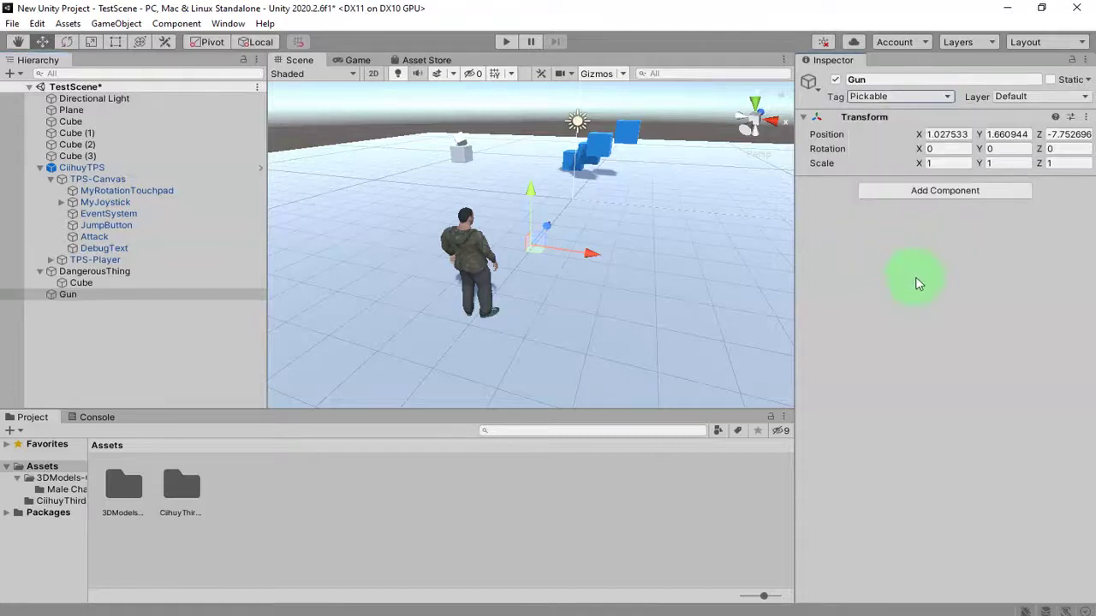
key(ctrl+s)
click(872, 97)
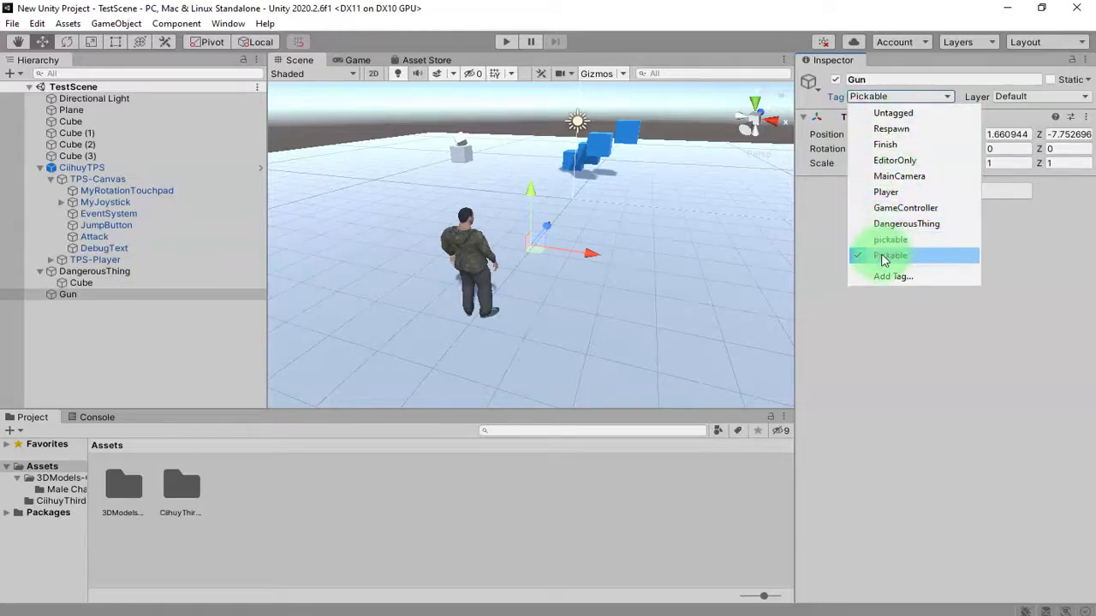
Through the Cube's tag settings, remove the old lowercase 'pickable' tag with the minus button
click(893, 96)
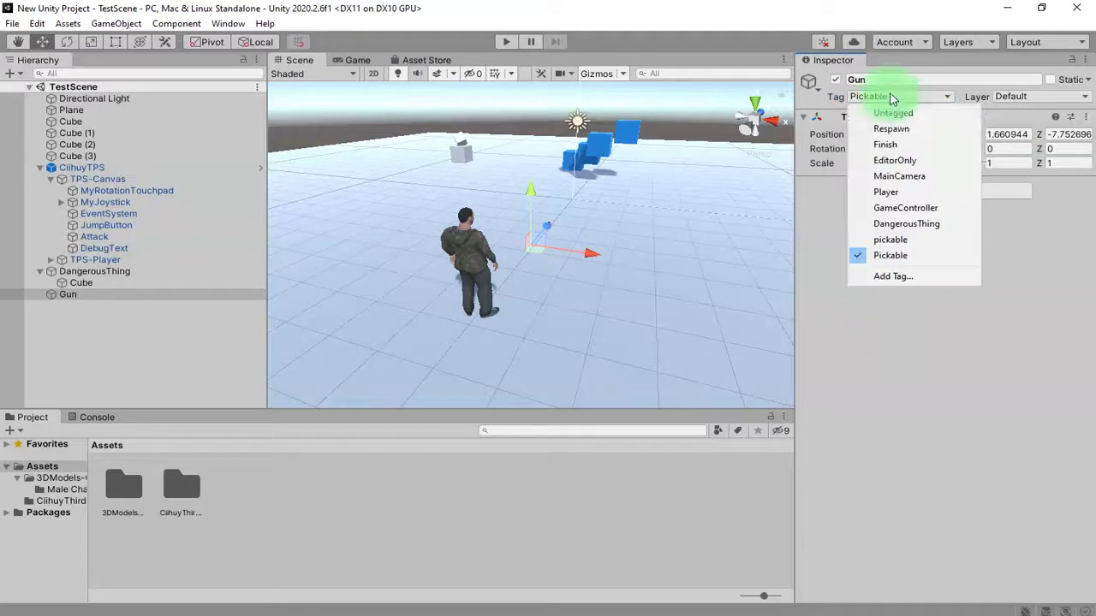
click(86, 283)
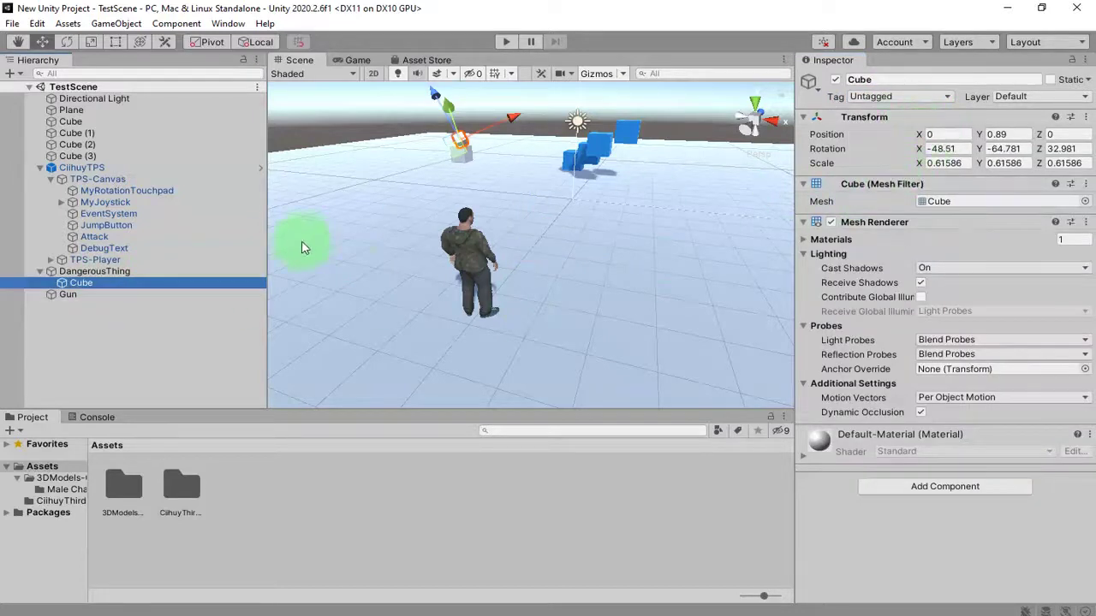
click(905, 100)
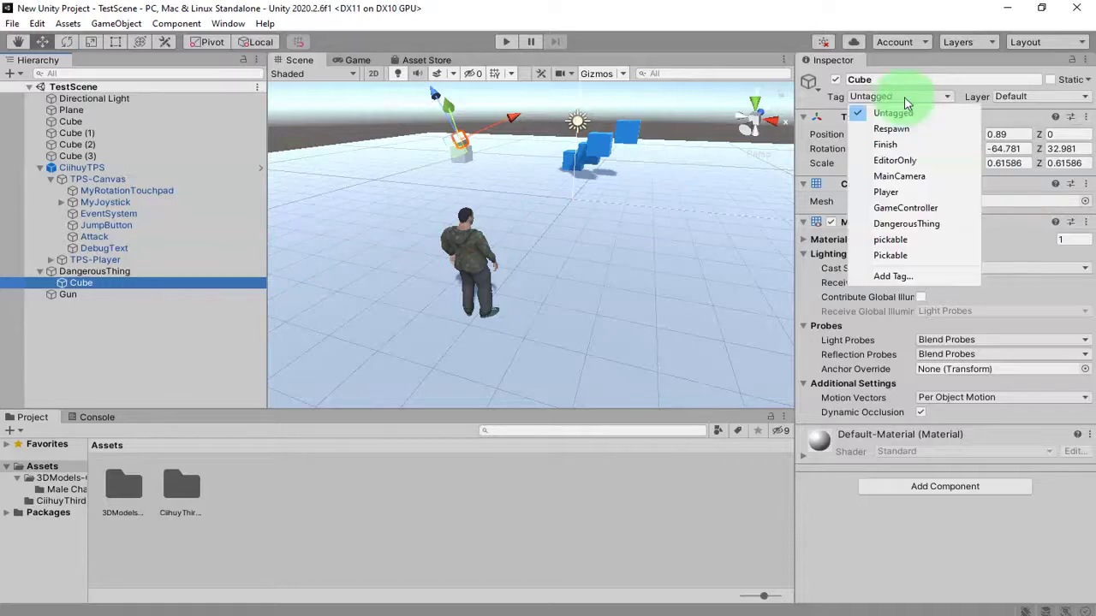
click(904, 277)
click(939, 147)
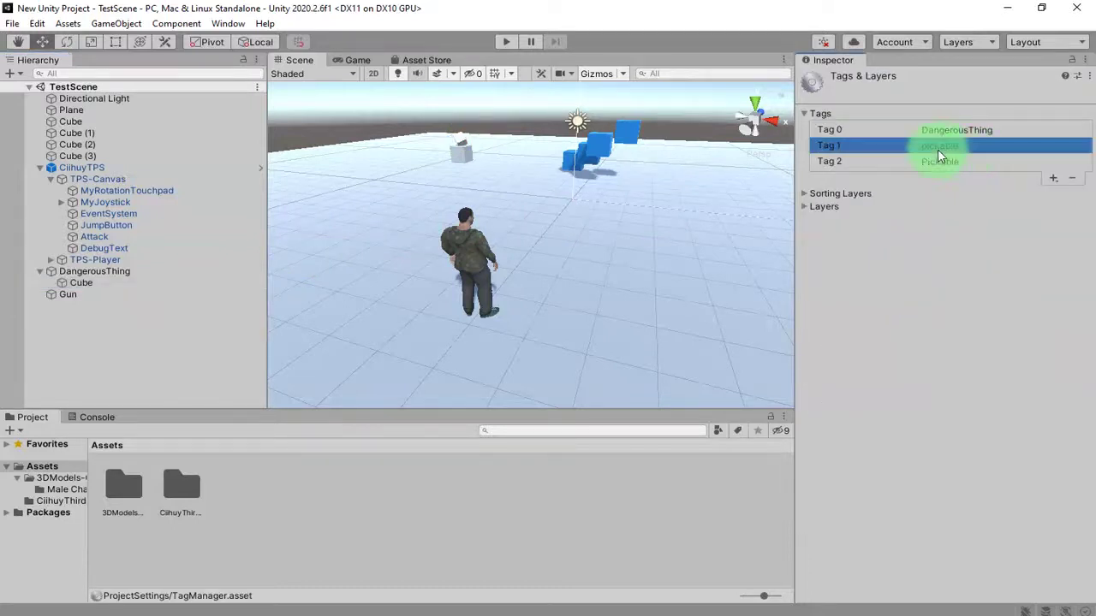
click(1074, 179)
click(68, 294)
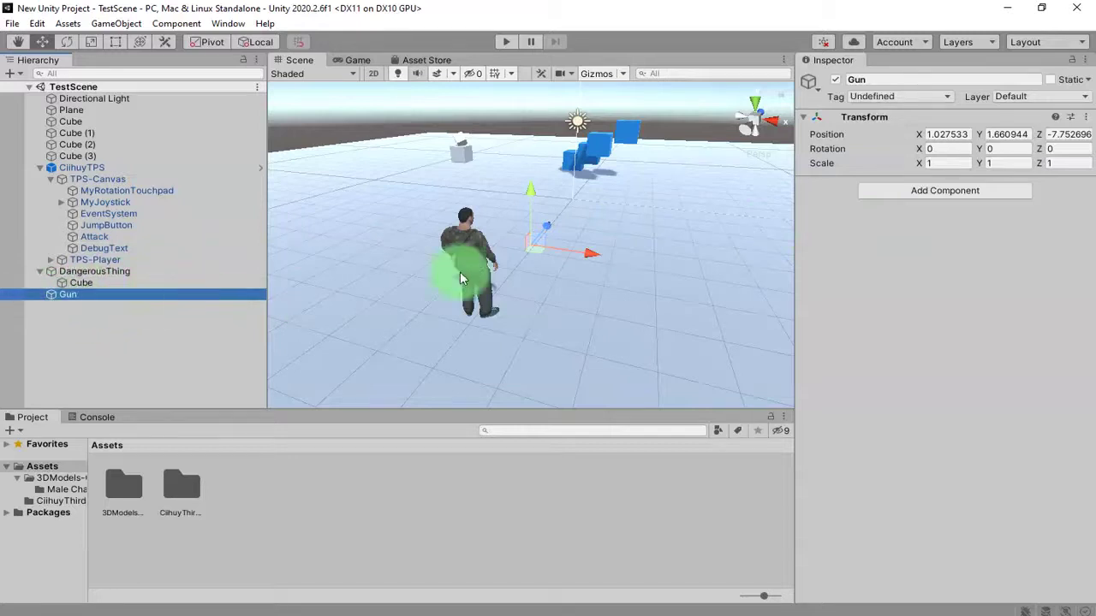
Retag Gun as Pickable and add a trigger Box Collider to it
click(874, 96)
click(899, 243)
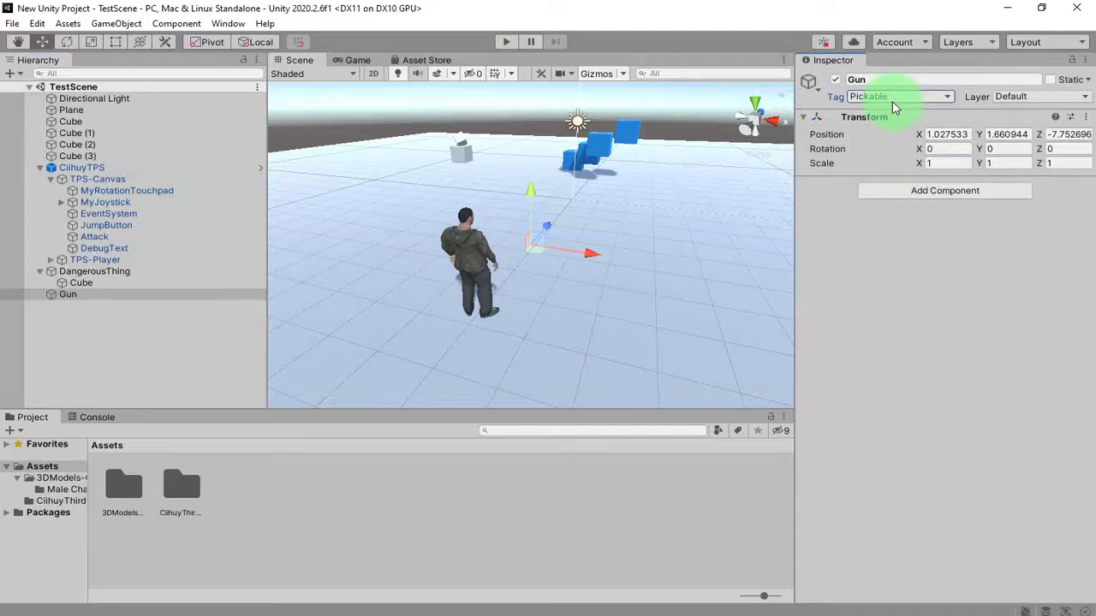
right_click(124, 296)
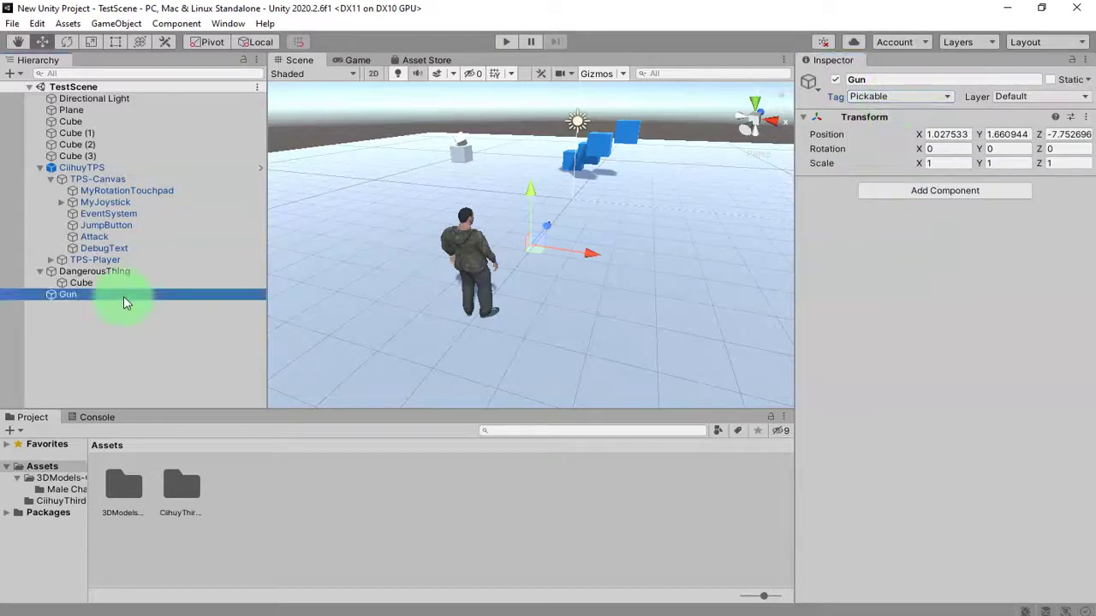
mouse_move(236, 487)
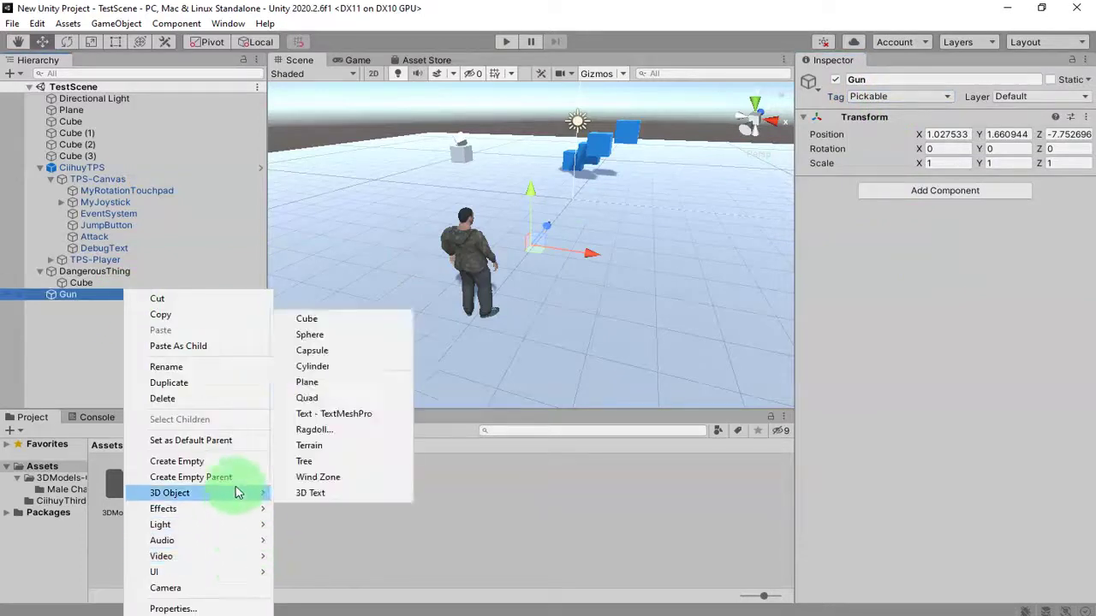
click(570, 343)
click(888, 196)
text(bo)
key(Return)
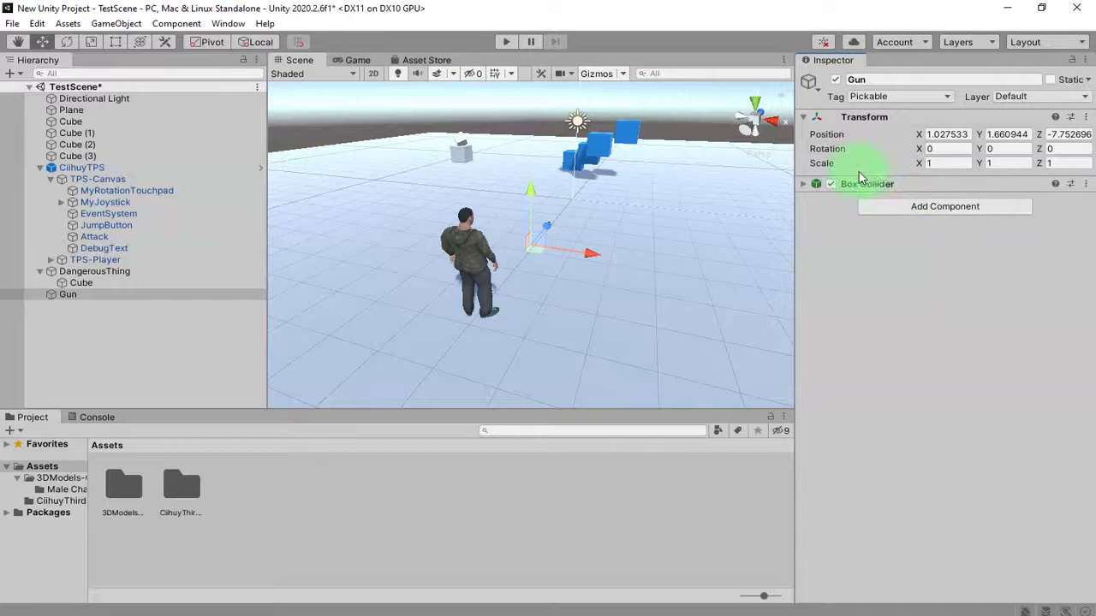
click(803, 185)
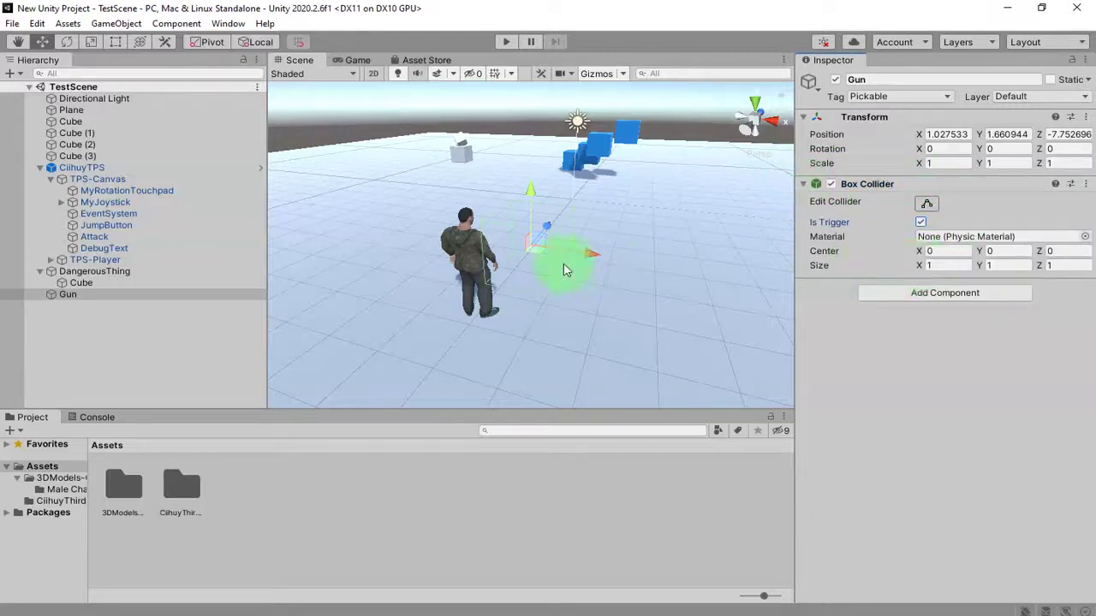
Move Gun near the blue cubes to position 7.58, 0.512, 1.18 and save the scene
alt+drag(595, 294, 489, 245)
drag(159, 294, 82, 290)
scroll(565, 310, down, 2)
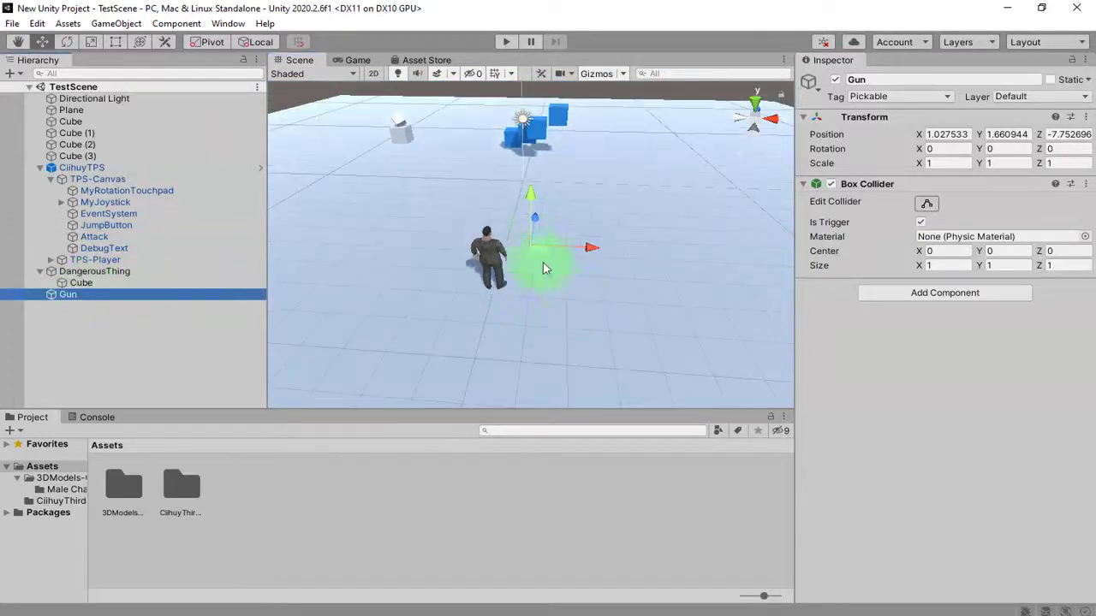
mouse_move(544, 266)
mouse_down()
mouse_move(736, 155)
mouse_move(710, 237)
mouse_move(625, 221)
mouse_up()
key(f)
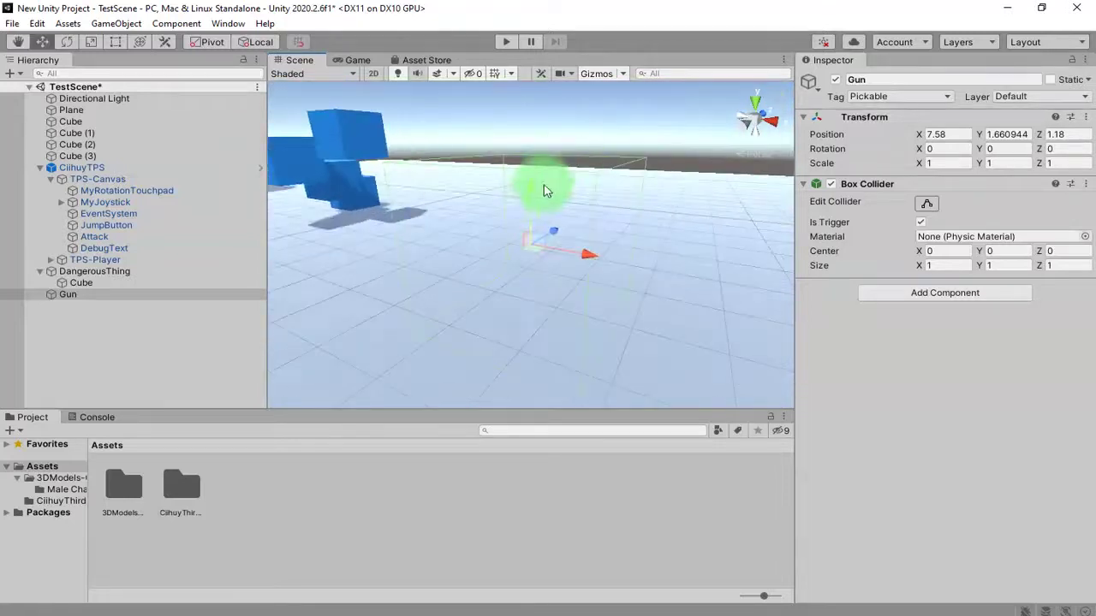
mouse_move(532, 200)
mouse_down()
mouse_move(541, 328)
mouse_move(631, 176)
mouse_move(580, 265)
mouse_move(648, 275)
mouse_up()
drag(502, 171, 509, 185)
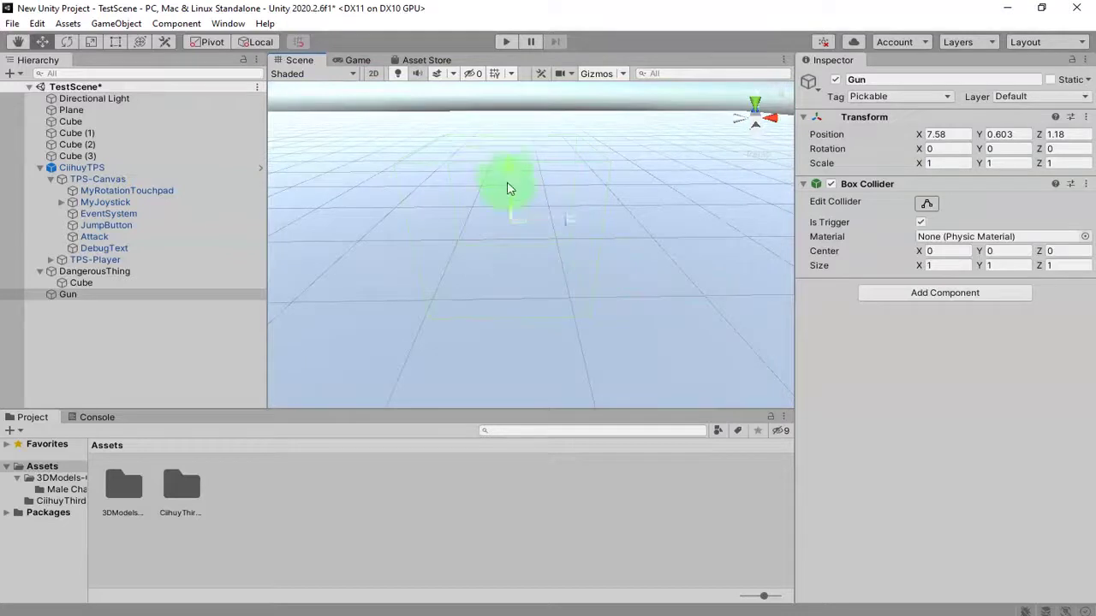
key(ctrl+s)
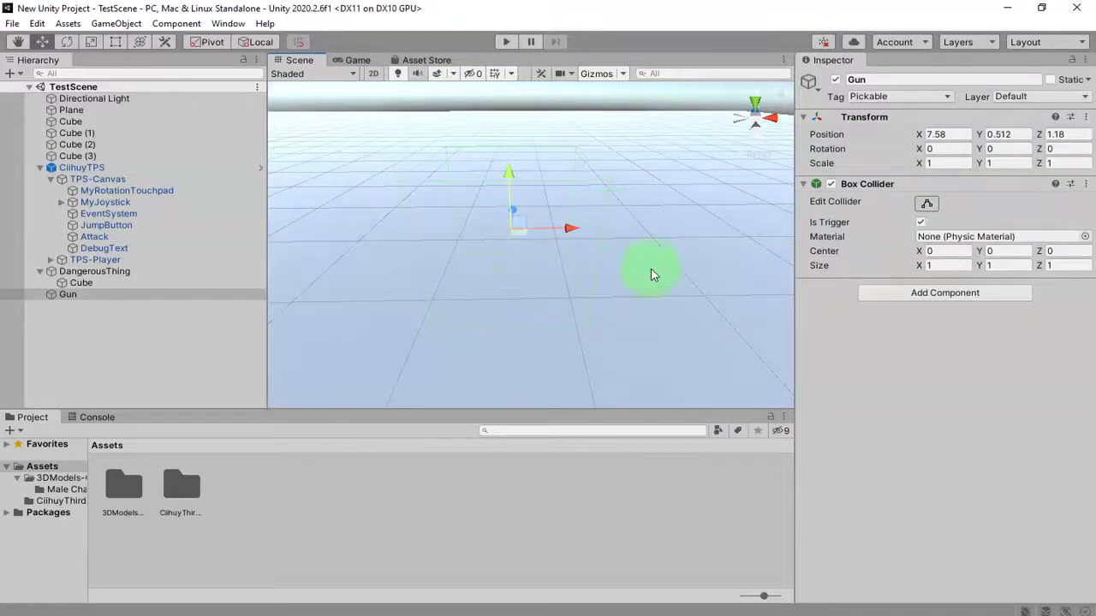
alt+drag(651, 271, 515, 278)
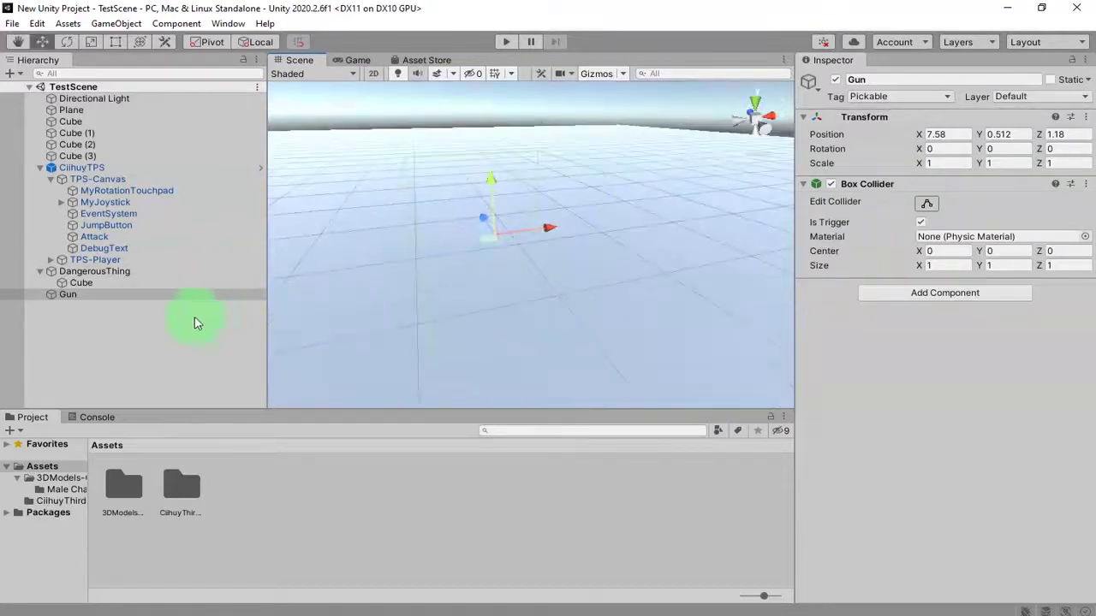
right_click(102, 293)
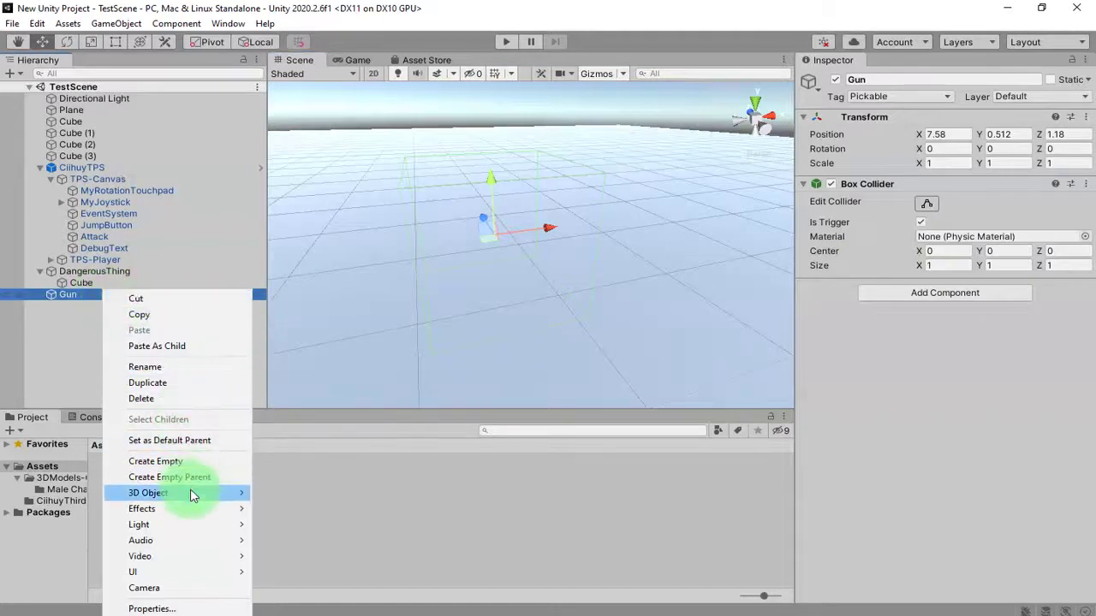
Create a cube named GunMesh, trying a uniform shrink and undoing it
mouse_move(208, 495)
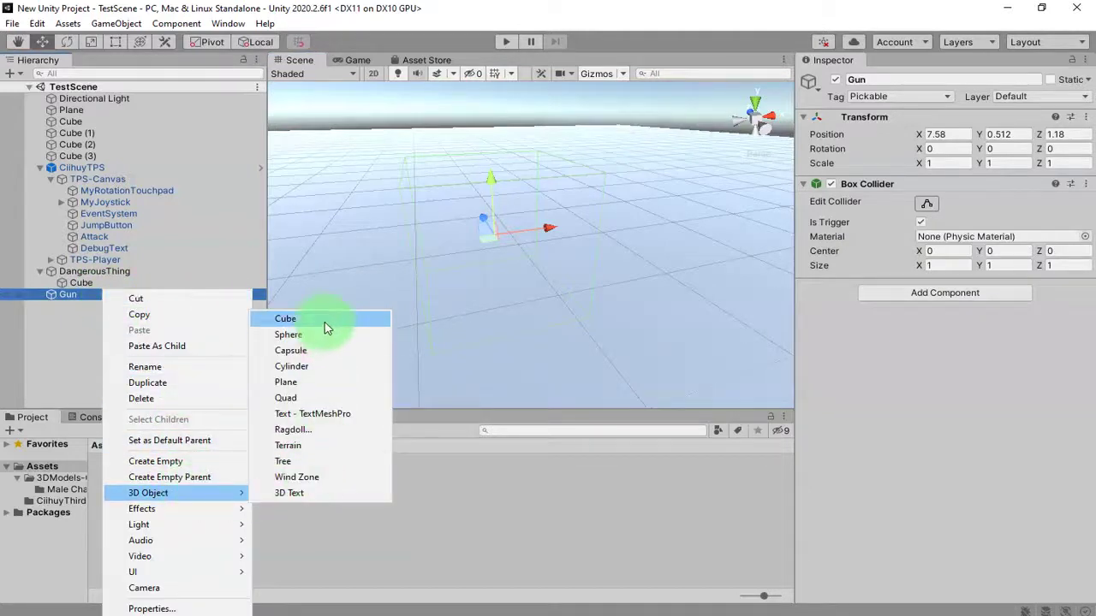
click(77, 348)
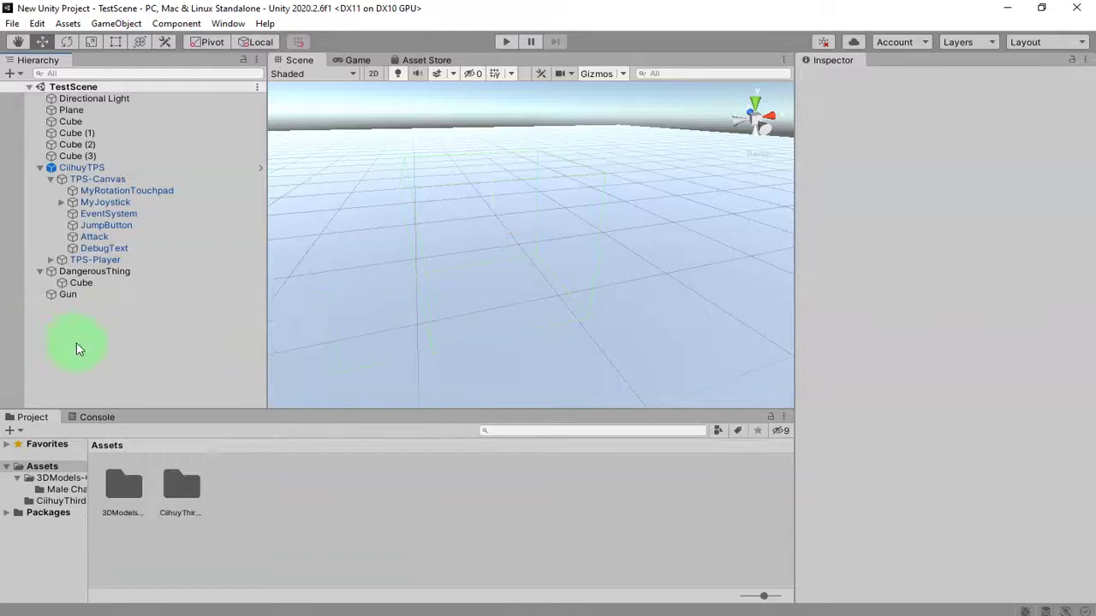
right_click(119, 338)
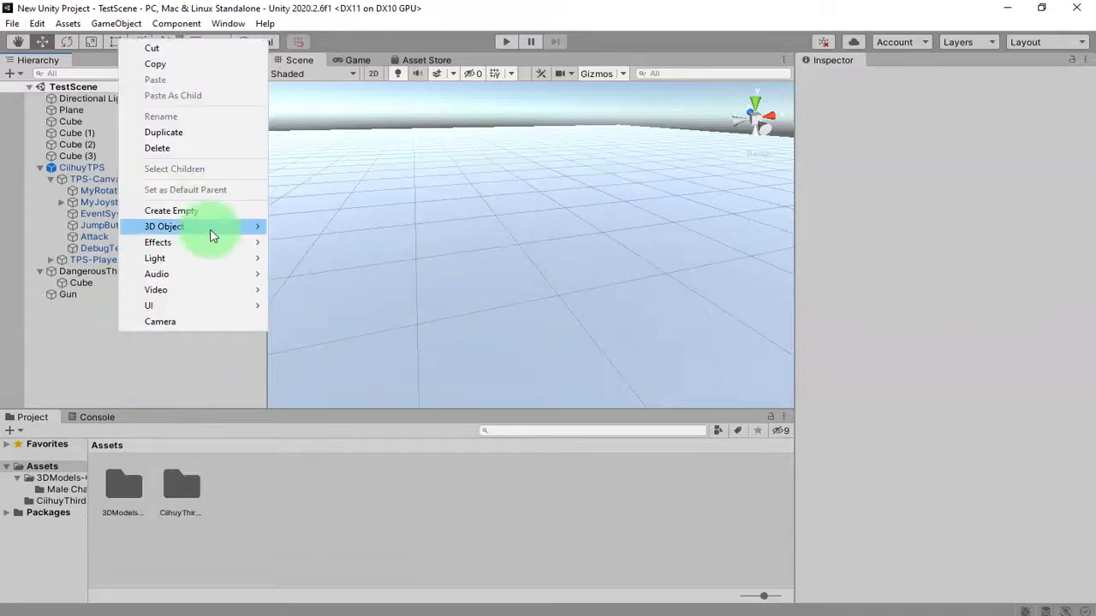
mouse_move(213, 227)
click(324, 230)
text(GunMesh)
key(Return)
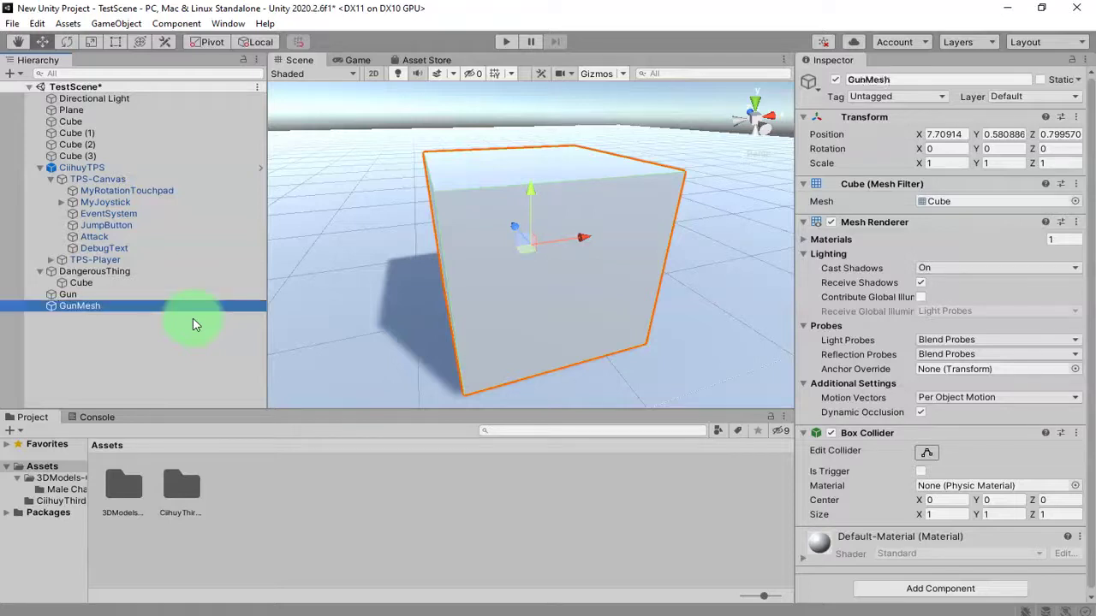
click(91, 41)
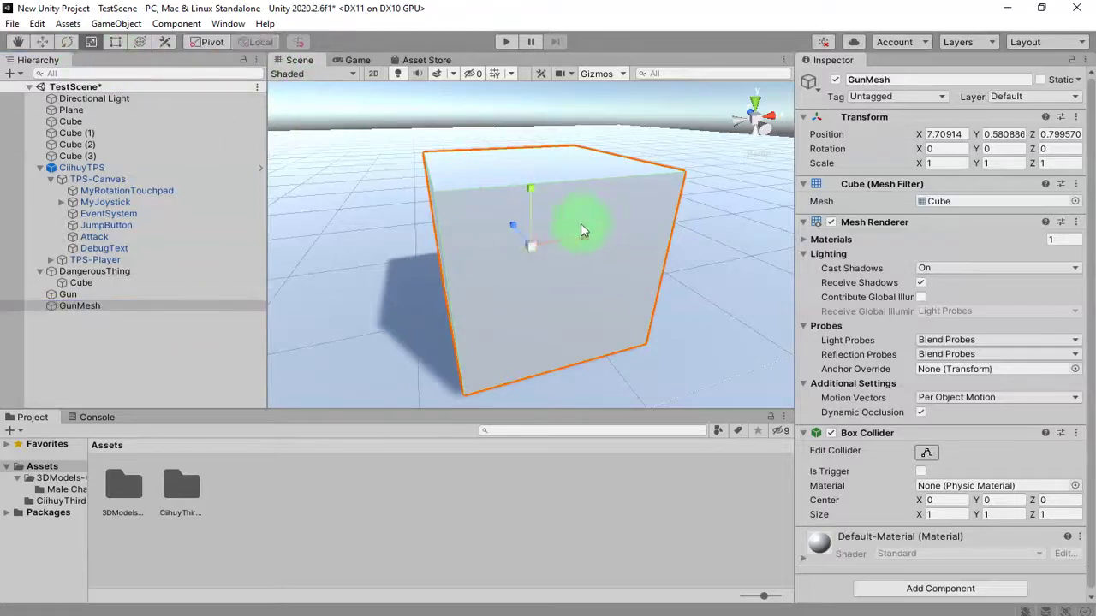
drag(532, 257, 467, 263)
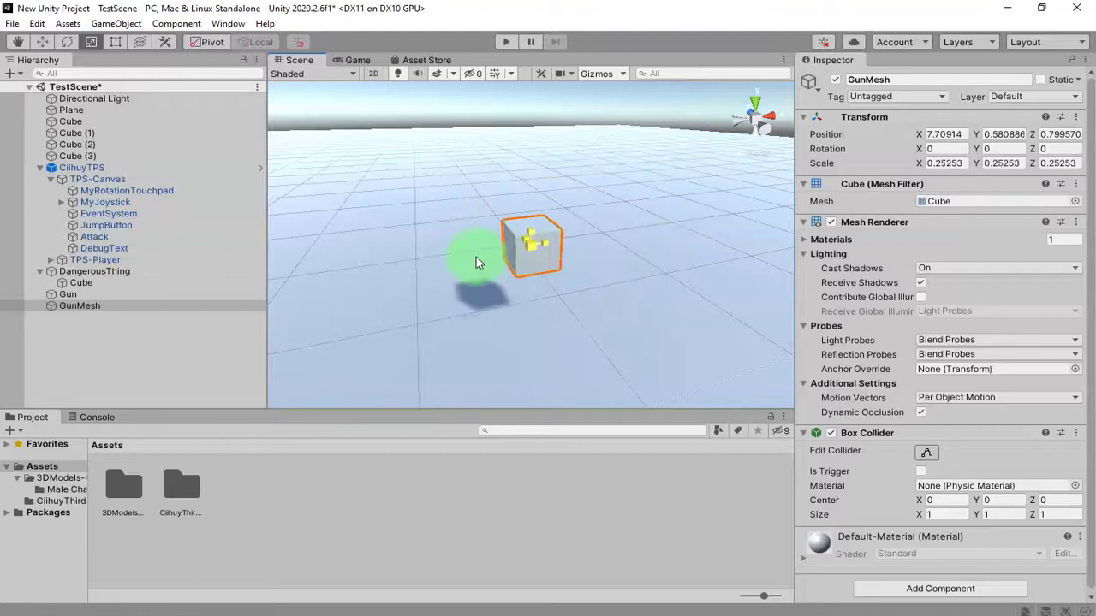
key(ctrl+z)
click(81, 305)
click(99, 337)
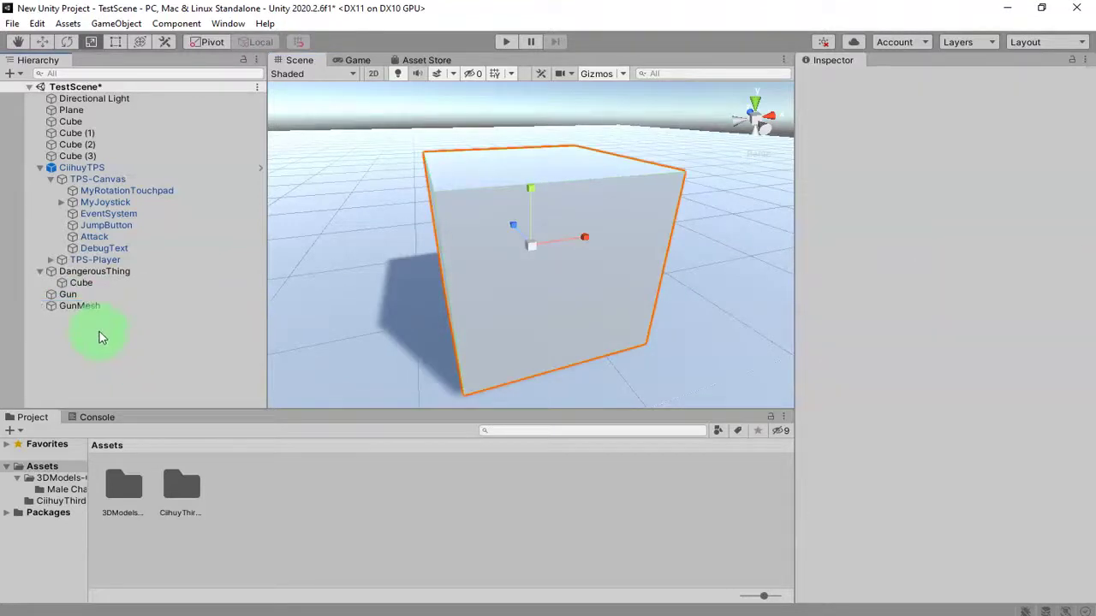
Create an empty object named GunMesh and delete the old GunMesh cube
right_click(74, 325)
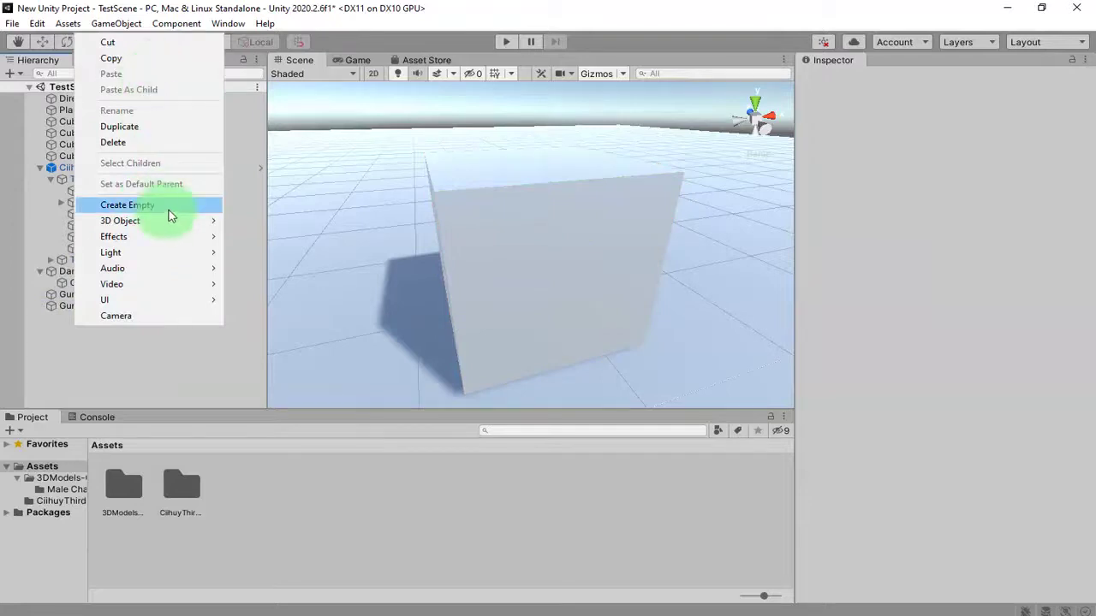
click(165, 207)
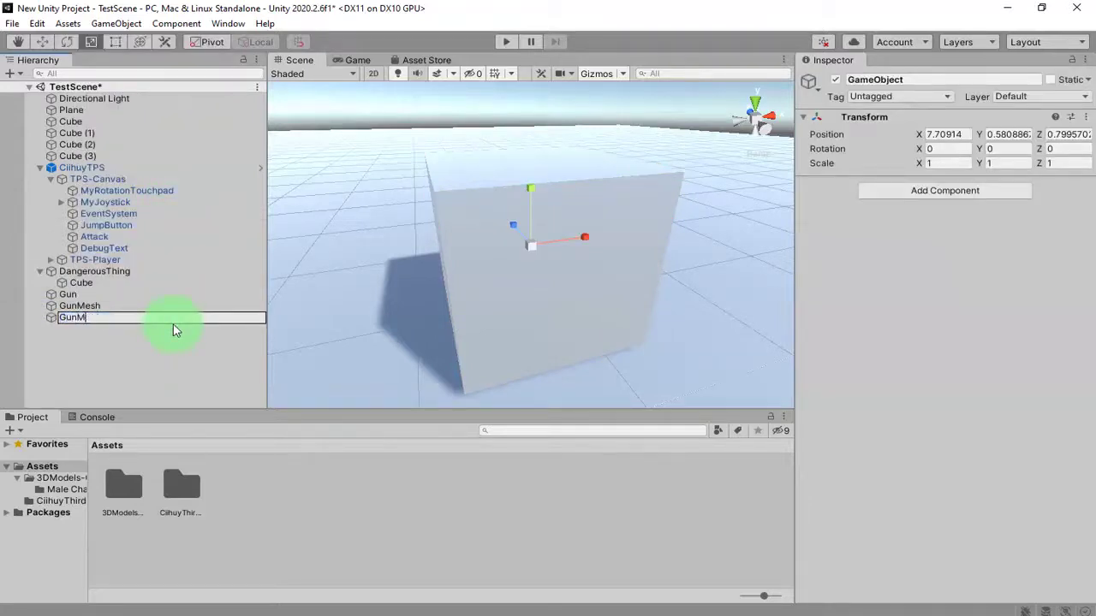
text(esh)
key(Return)
click(101, 305)
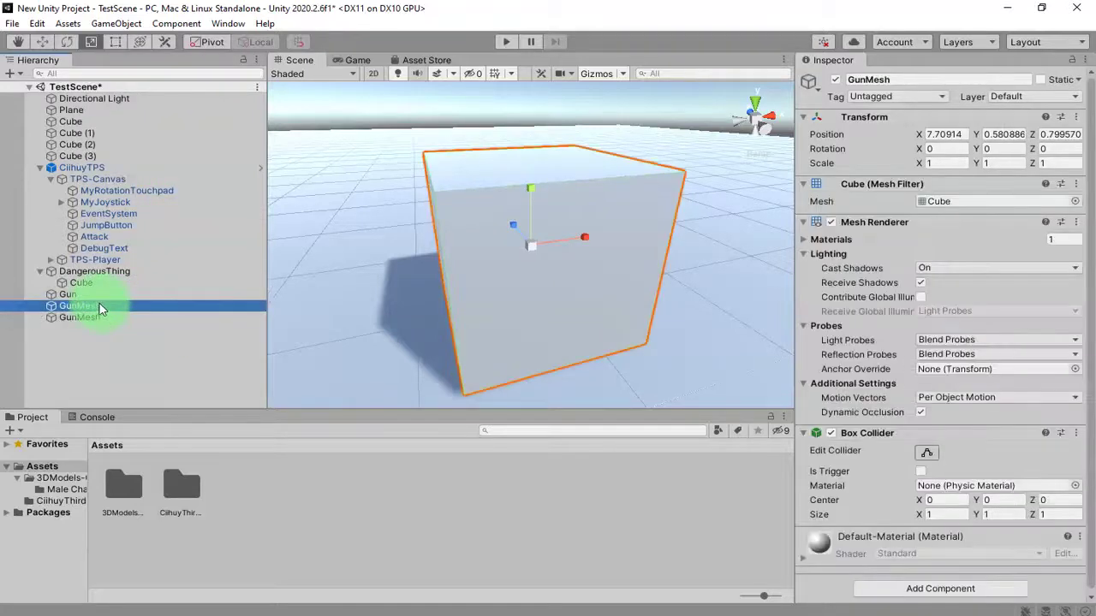
key(Delete)
click(101, 306)
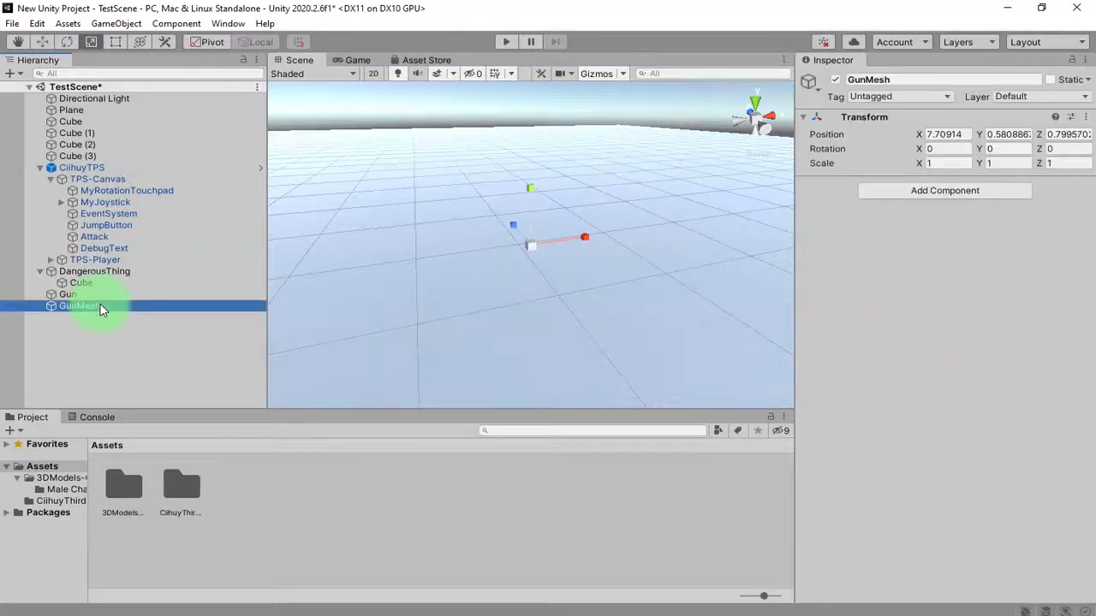
Add a child Cube under the empty GunMesh object
right_click(145, 314)
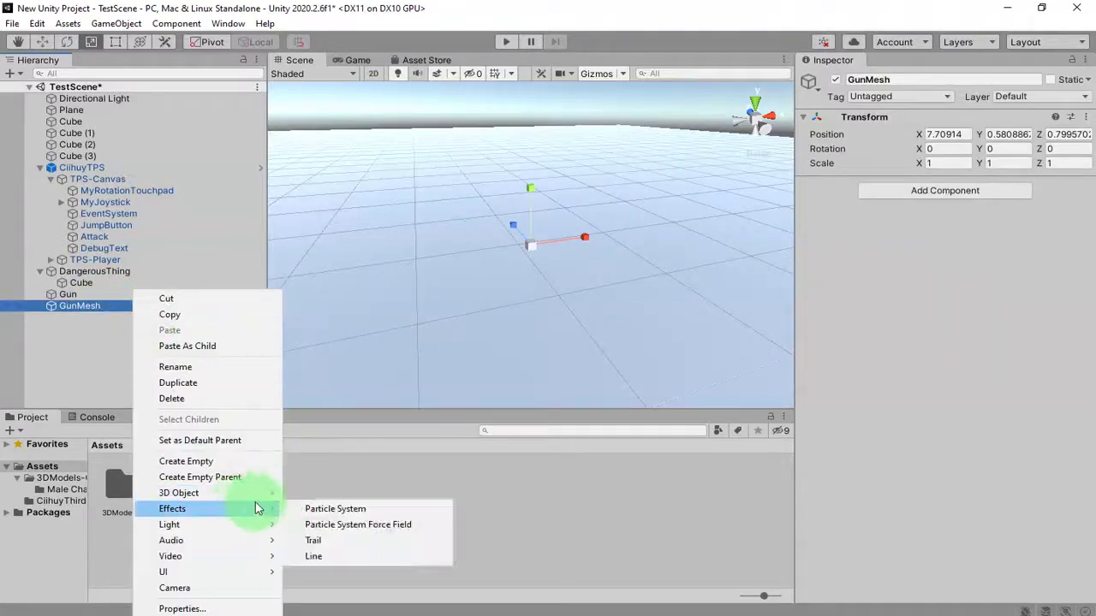
mouse_move(248, 493)
click(338, 322)
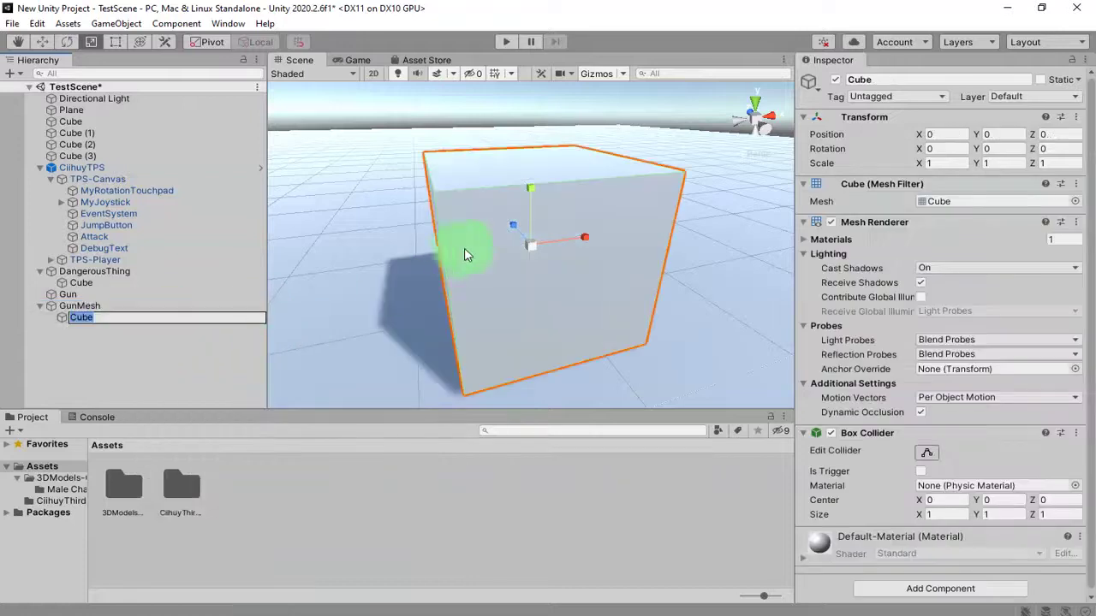
mouse_move(518, 287)
alt+mouse_down()
mouse_move(539, 229)
mouse_move(476, 259)
mouse_move(421, 234)
alt+mouse_up()
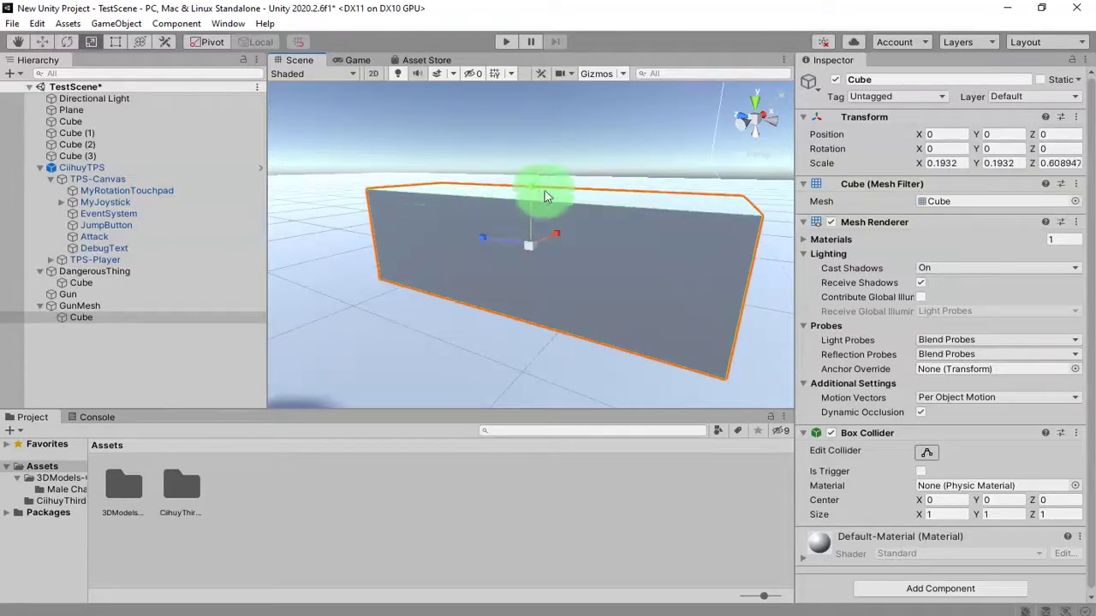
Flatten the child Cube into a narrow slab, duplicate it as Cube (1), and tilt it to -41.279, 35.973, -45.25
drag(531, 244, 508, 252)
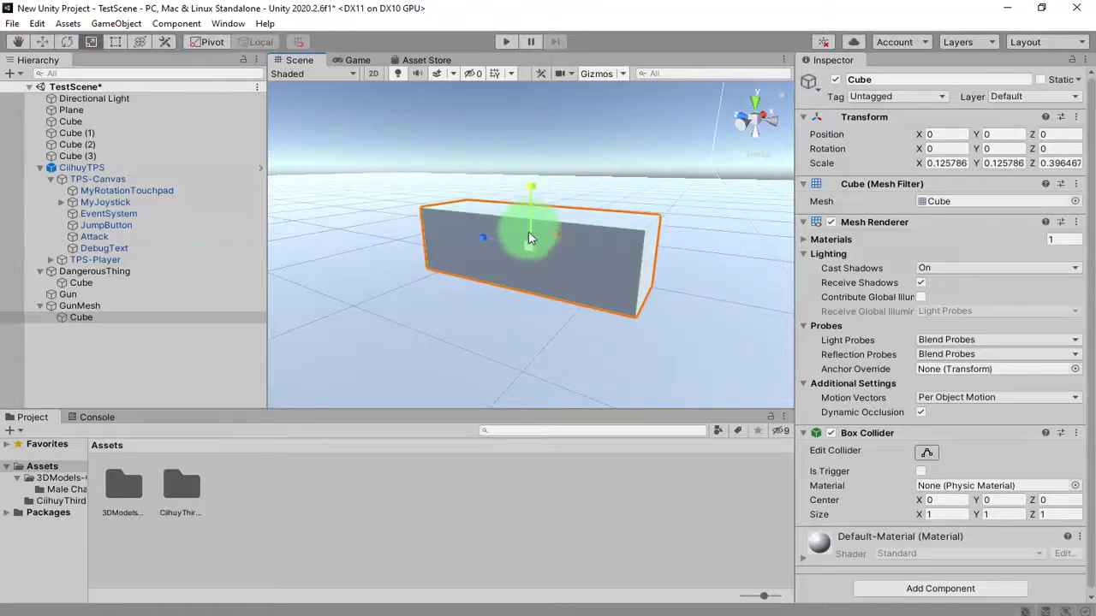
drag(560, 235, 554, 235)
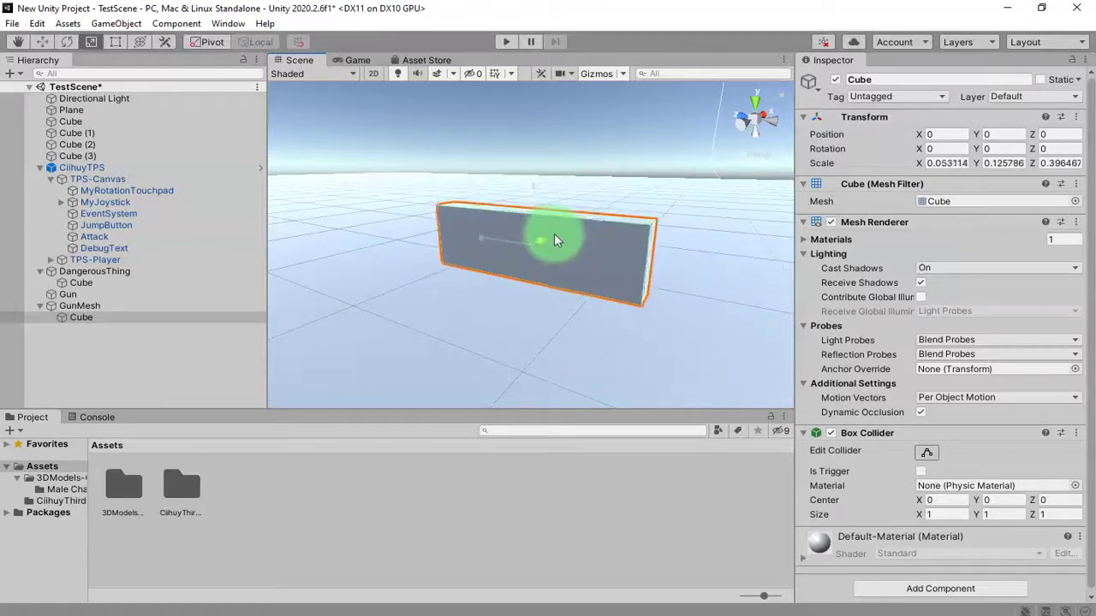
key(ctrl+d)
click(66, 42)
mouse_move(465, 208)
mouse_down()
mouse_move(574, 205)
mouse_move(641, 323)
mouse_up()
Undo Cube (1)'s tilt back to zero rotation and scale it thinner on Y
click(90, 42)
key(ctrl+z)
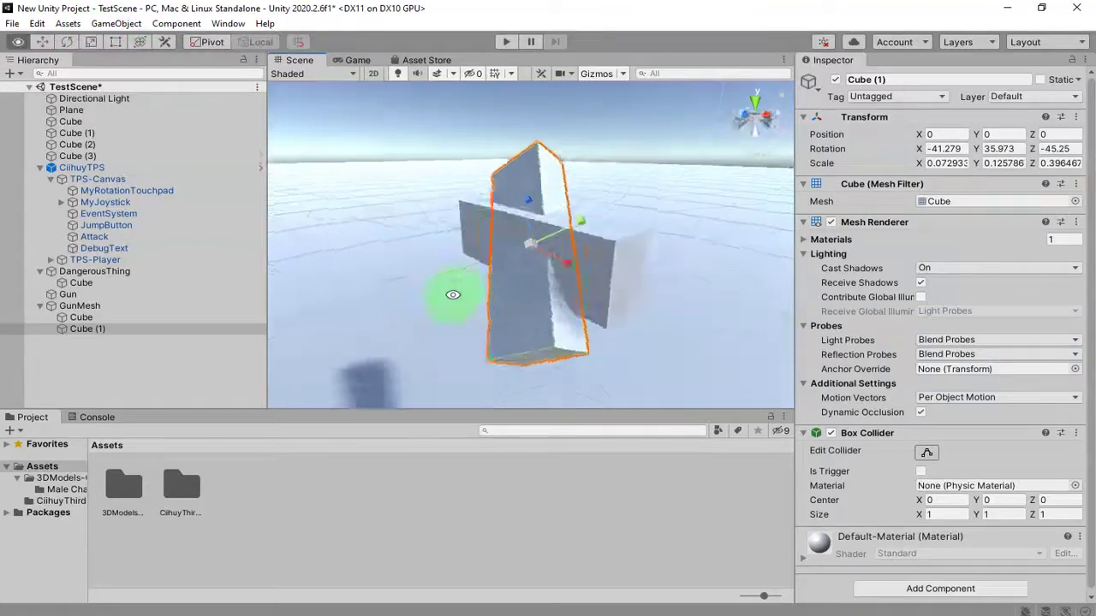
key(ctrl+z)
key(ctrl+z)
drag(530, 187, 532, 222)
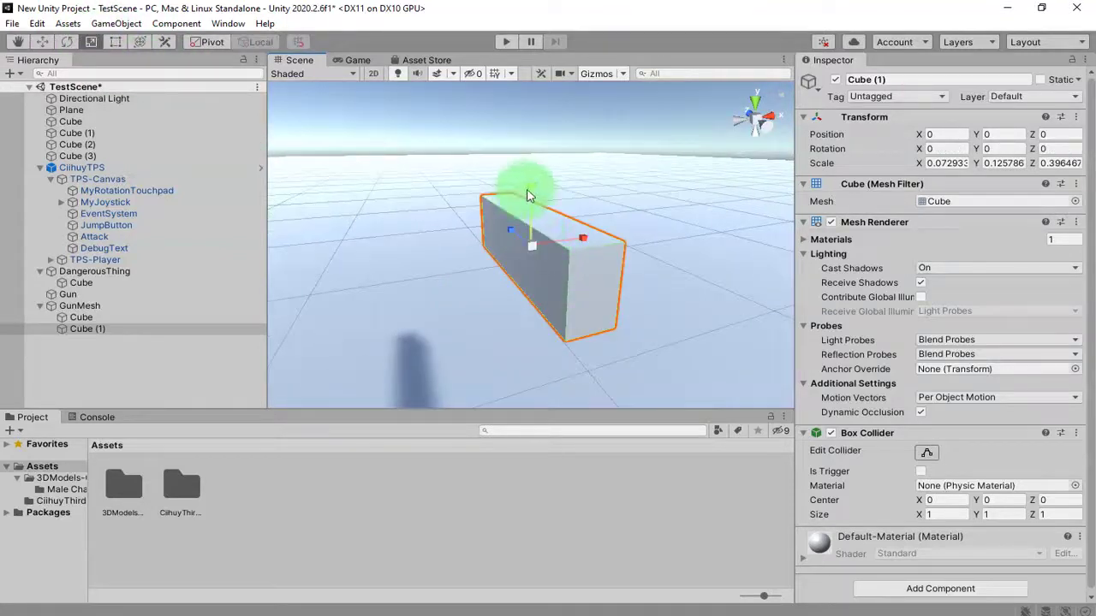
mouse_move(533, 222)
mouse_down()
mouse_move(575, 244)
mouse_move(517, 242)
mouse_move(548, 217)
mouse_move(567, 273)
mouse_up()
Tilt Cube (1) to about -64° on X so it forms the handle
click(66, 41)
click(41, 41)
mouse_move(714, 232)
alt+mouse_down()
mouse_move(532, 234)
mouse_move(631, 291)
alt+mouse_up()
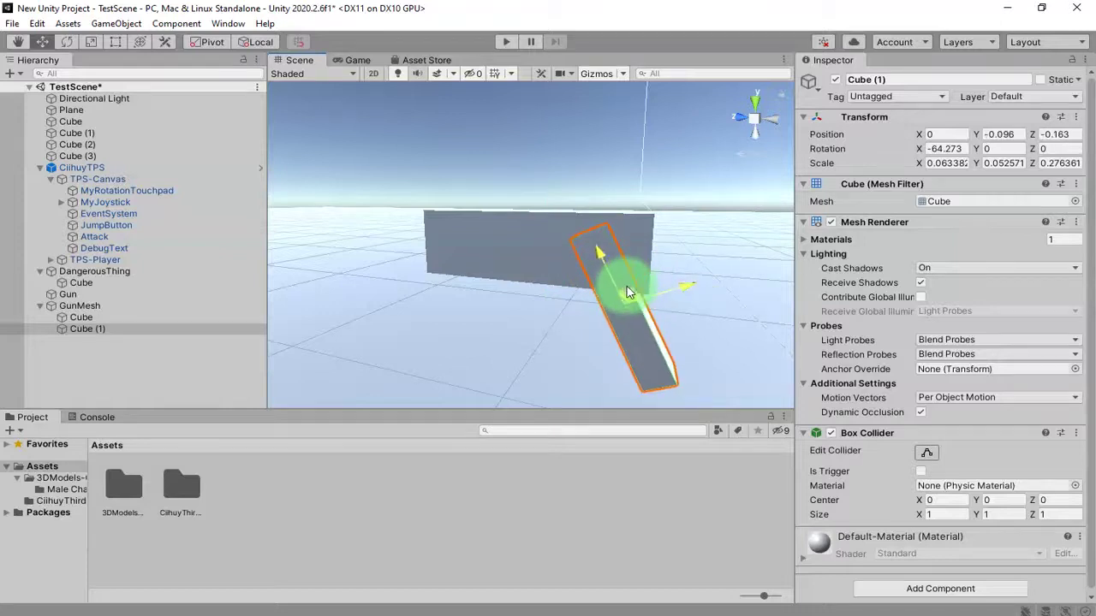
Shorten Cube (1) along its length and inspect the finished GunMesh
click(91, 42)
drag(597, 254, 608, 270)
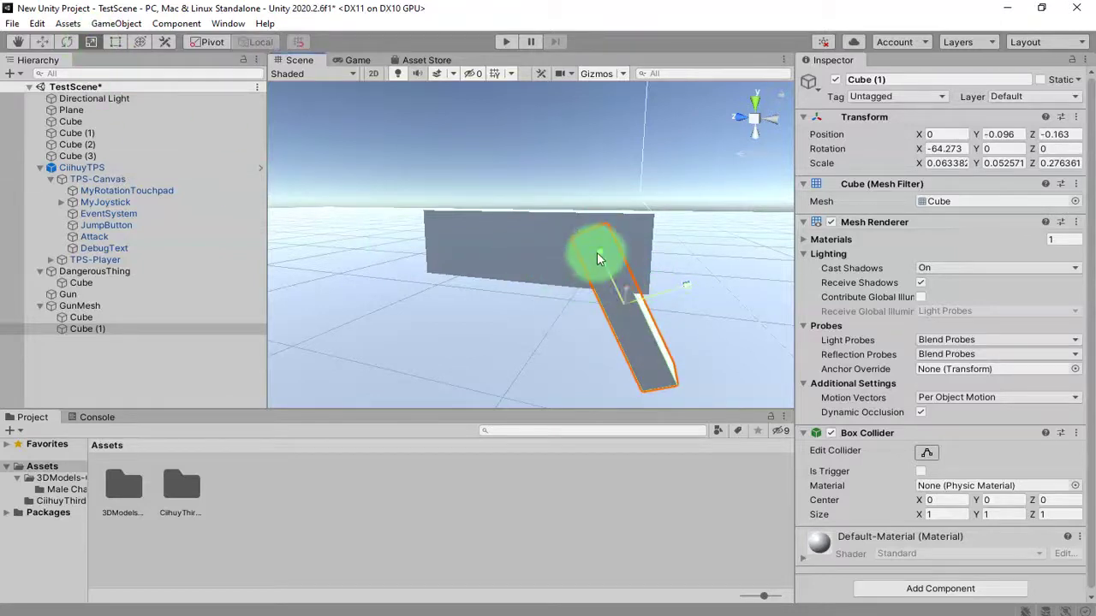
mouse_move(587, 294)
alt+mouse_down()
mouse_move(522, 255)
mouse_move(508, 306)
alt+mouse_up()
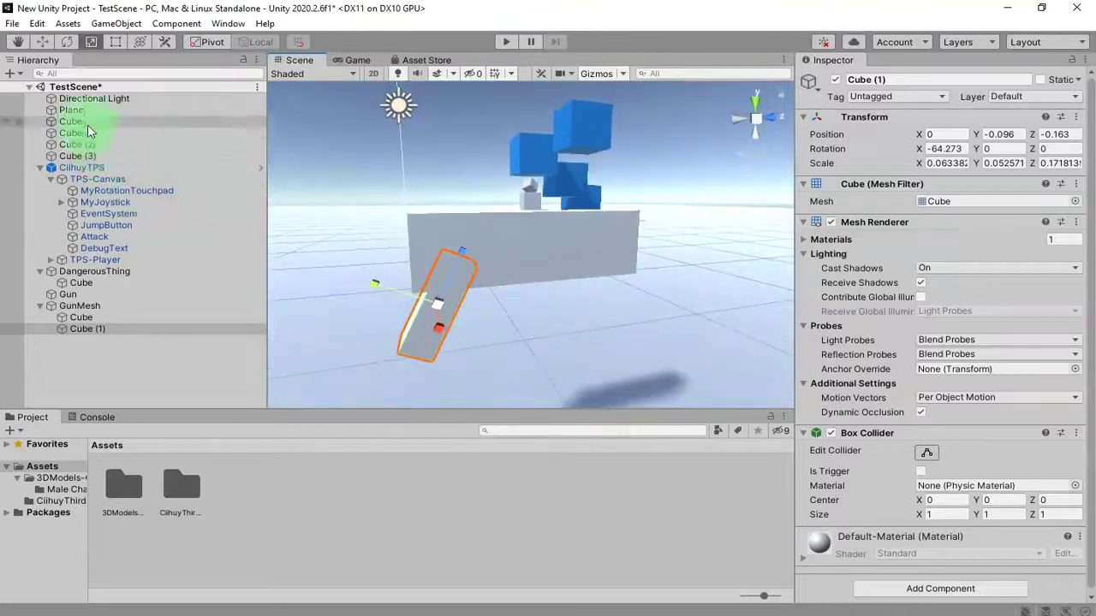
click(101, 306)
scroll(508, 294, down, 5)
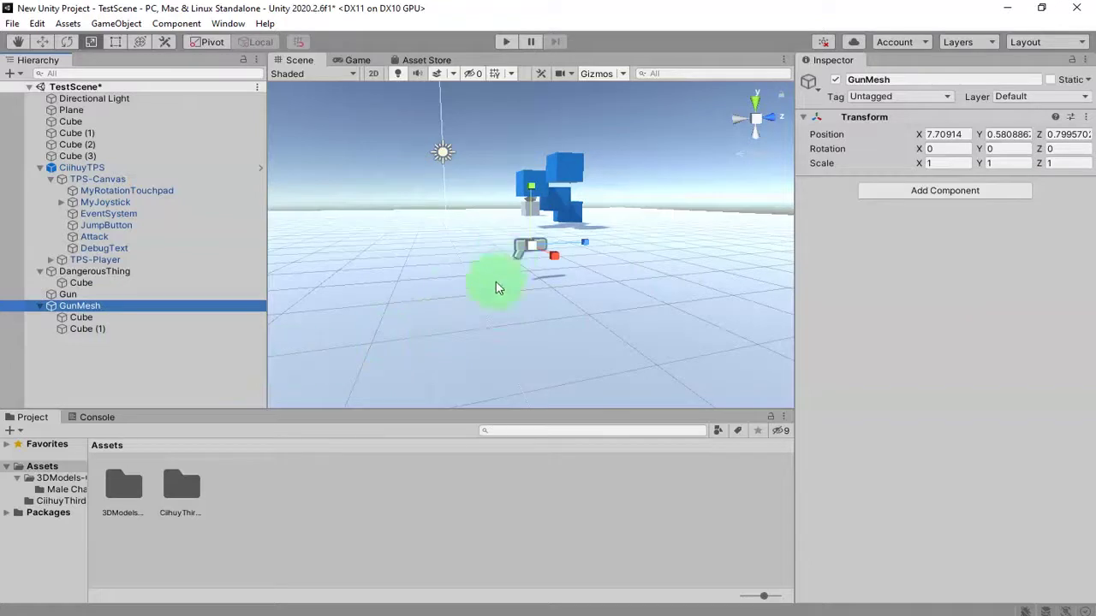
alt+drag(497, 283, 585, 422)
Rename the Gun object to GunPickable
click(101, 340)
click(79, 296)
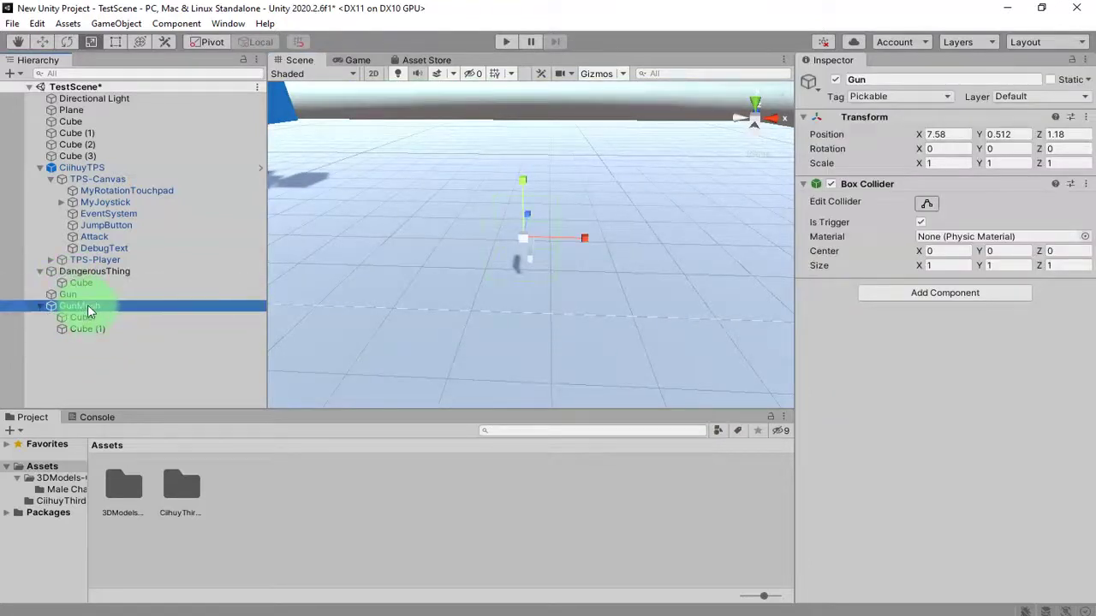
click(84, 306)
click(80, 295)
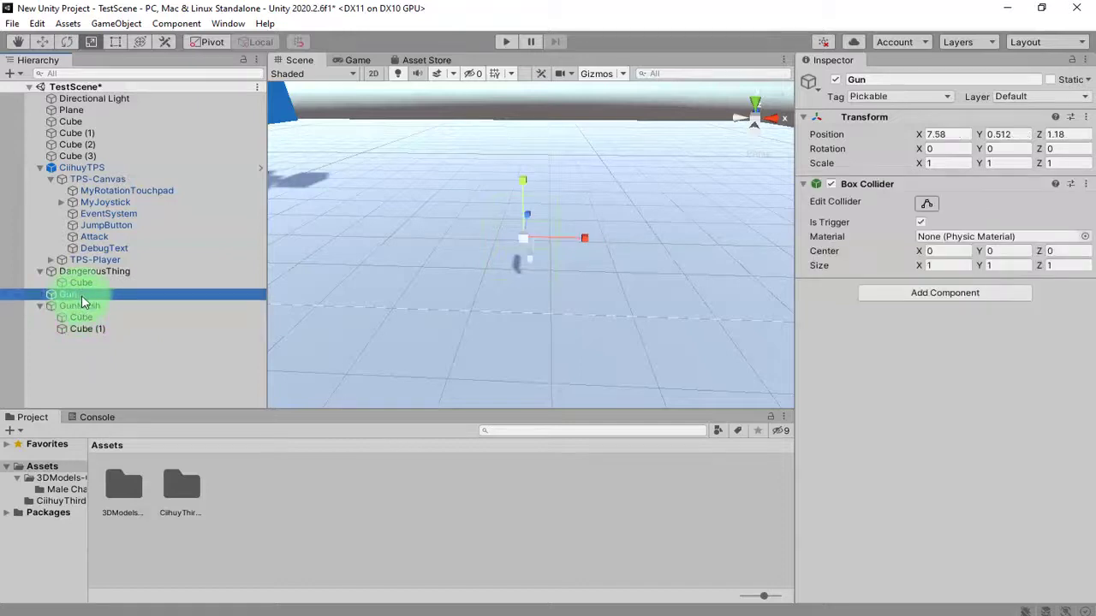
click(82, 295)
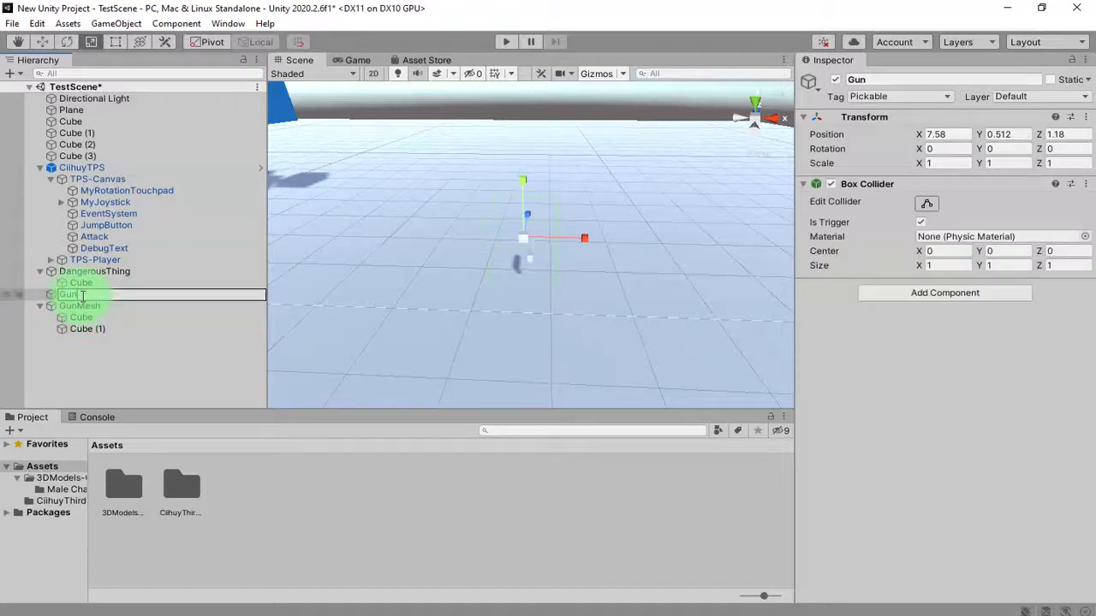
key(Return)
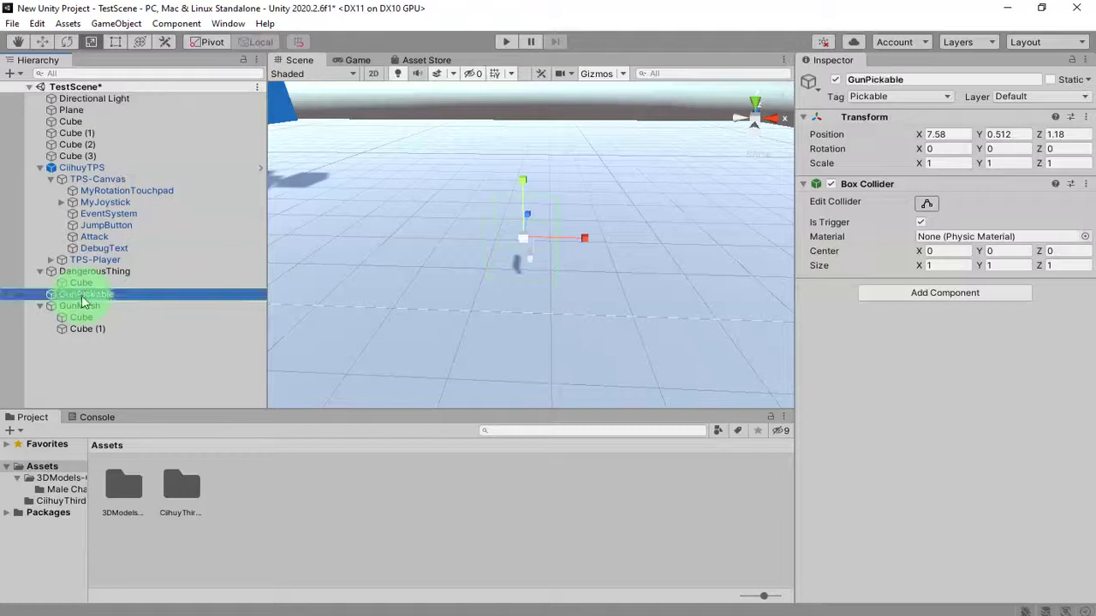
Nest GunMesh under GunPickable at position 0, 0, 0 and save the scene
drag(83, 300, 147, 297)
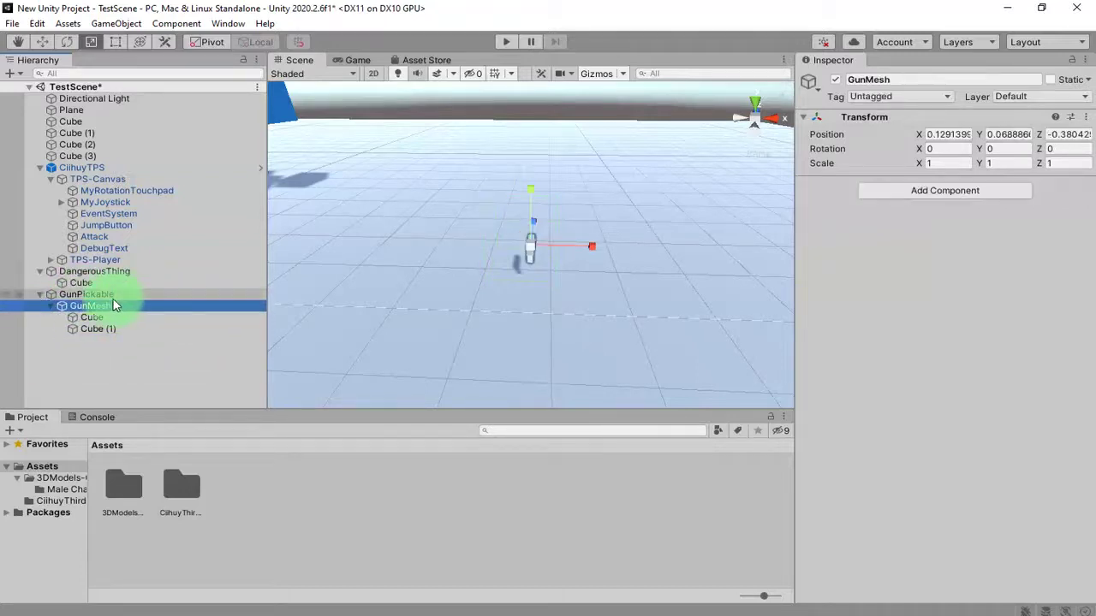
click(948, 135)
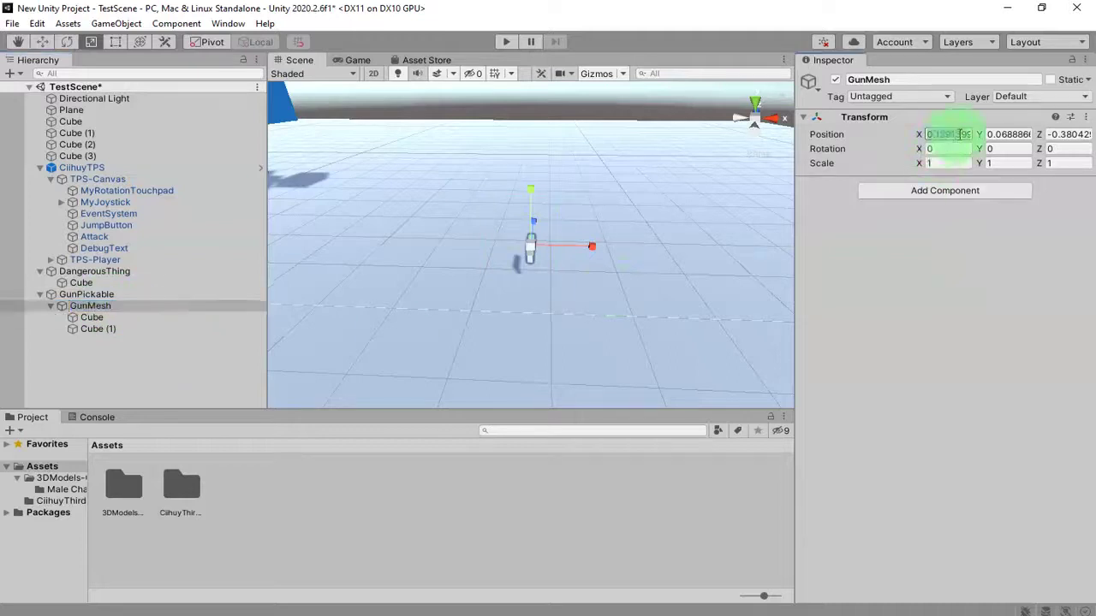
text(0)
key(Tab)
text(0)
key(Tab)
text(0)
key(ctrl+s)
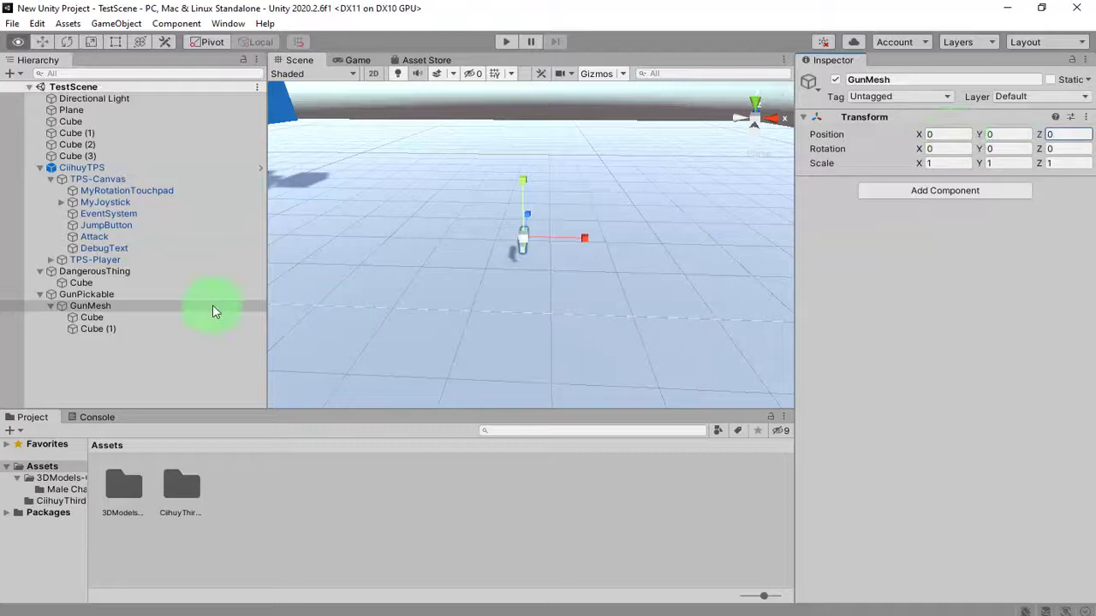
click(162, 294)
key(f)
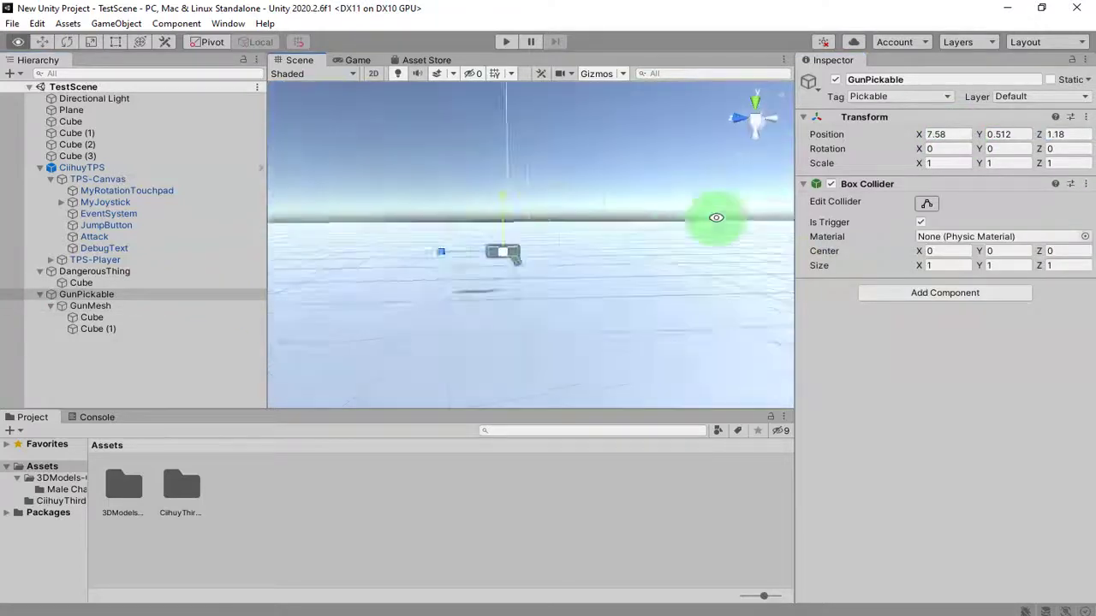
alt+drag(716, 217, 613, 293)
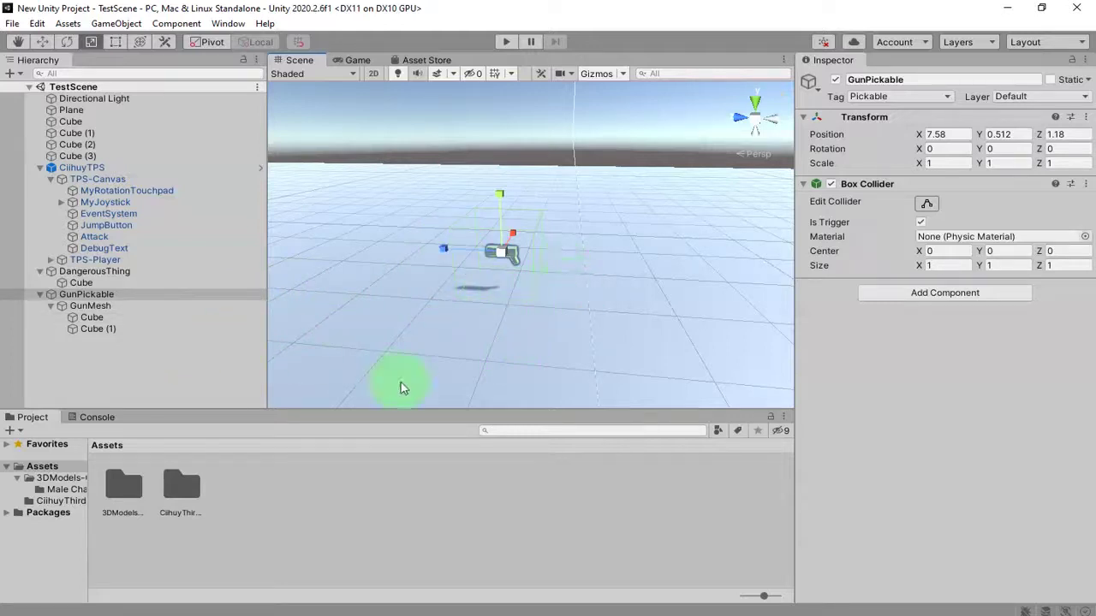
Rename the GunPickable object back to Gun
click(108, 357)
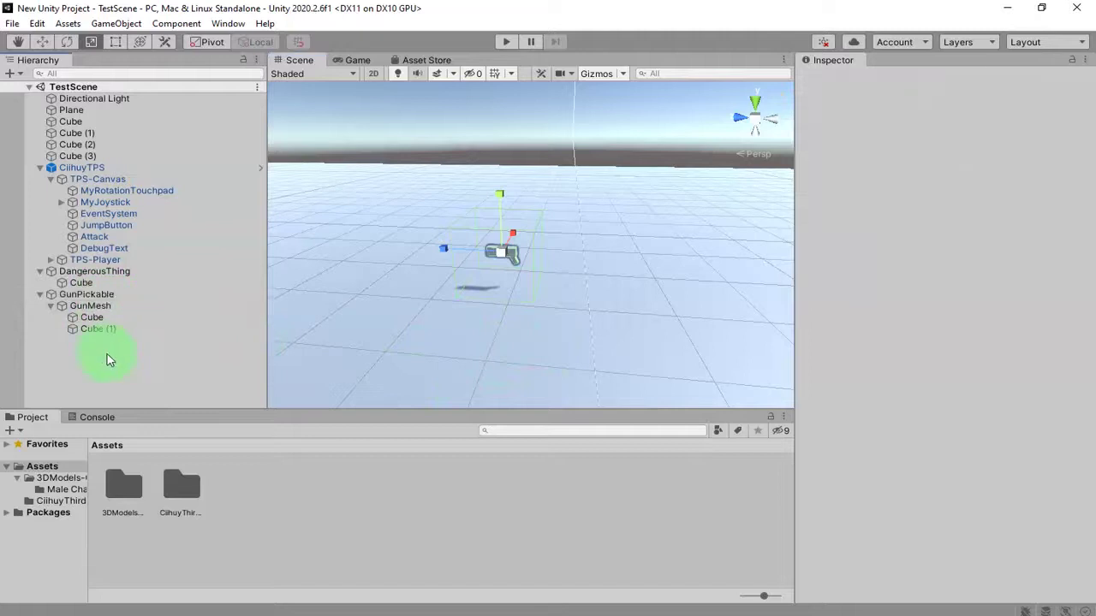
click(94, 295)
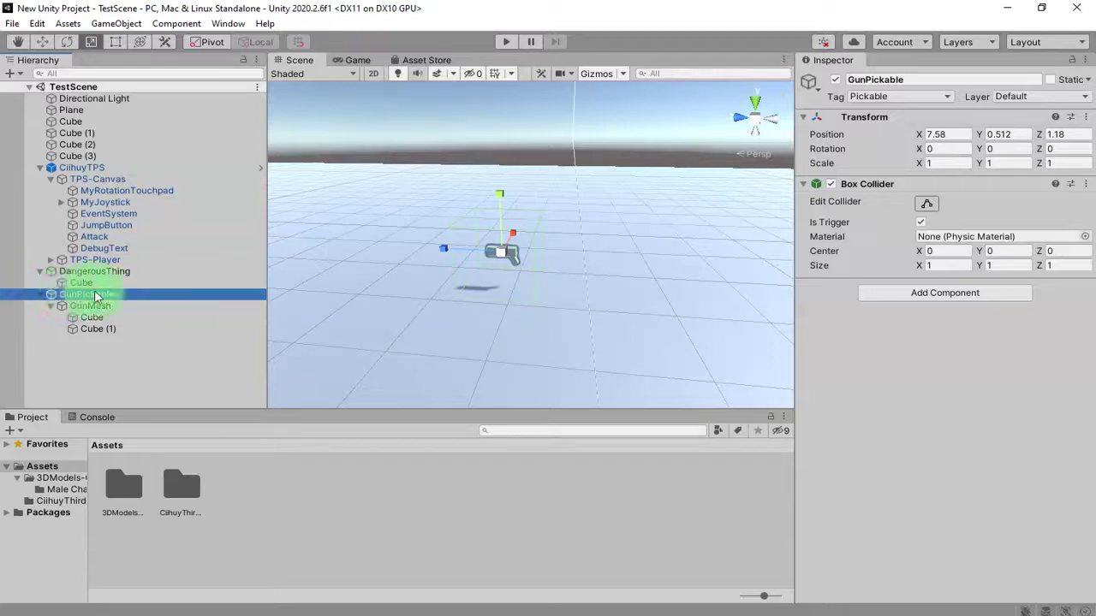
click(94, 295)
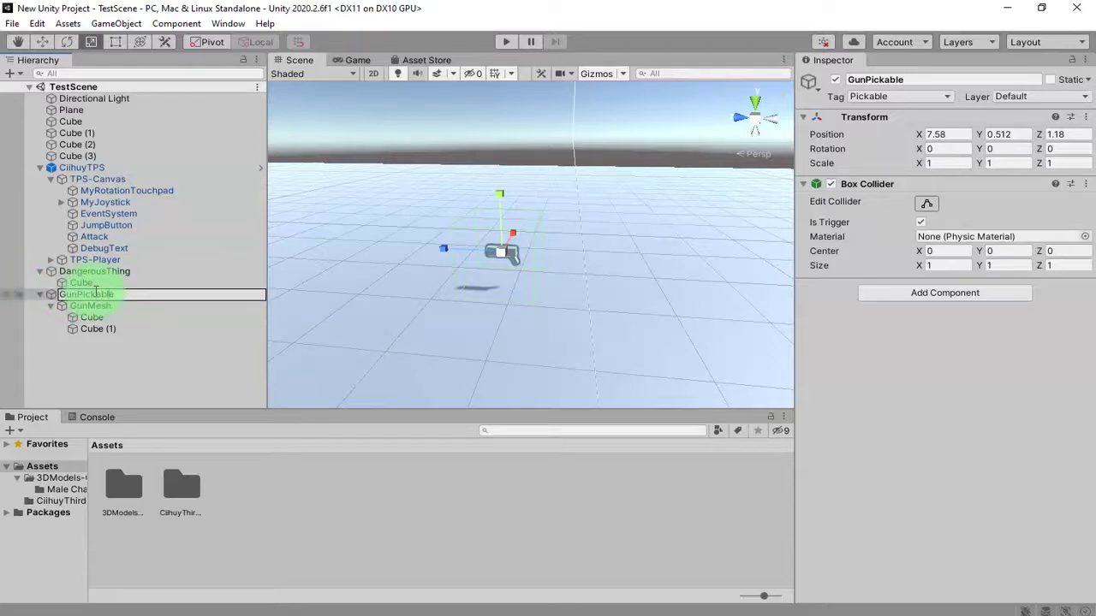
key(BackSpace)
key(Return)
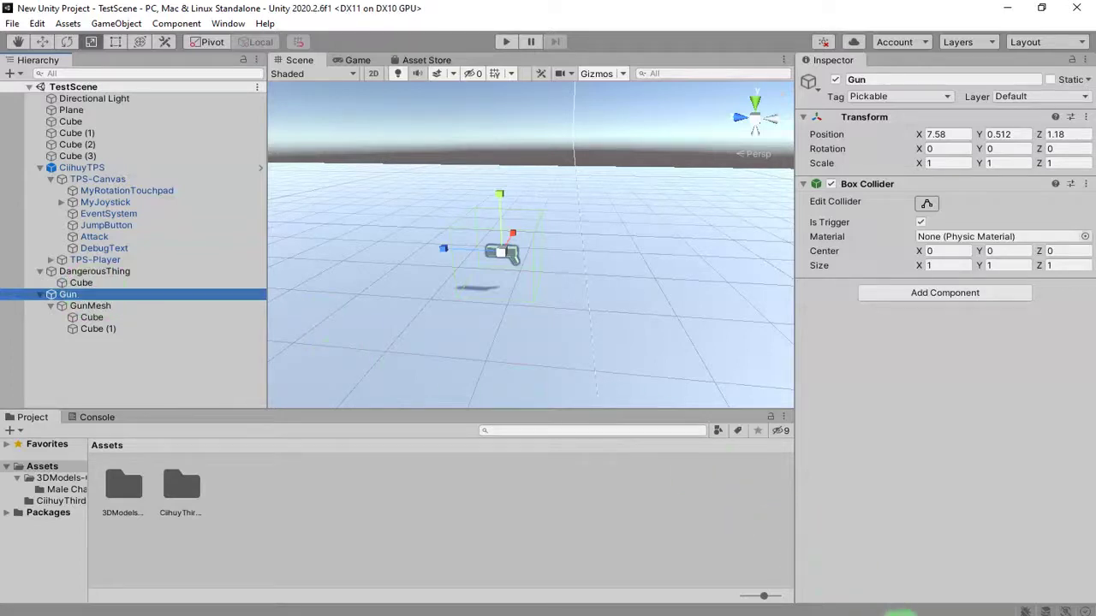
Bring up MyPlayer.cs in Notepad++ and scroll to its OnTriggerEnter handler
click(851, 611)
scroll(416, 338, down, 6)
scroll(440, 379, down, 8)
scroll(342, 377, down, 3)
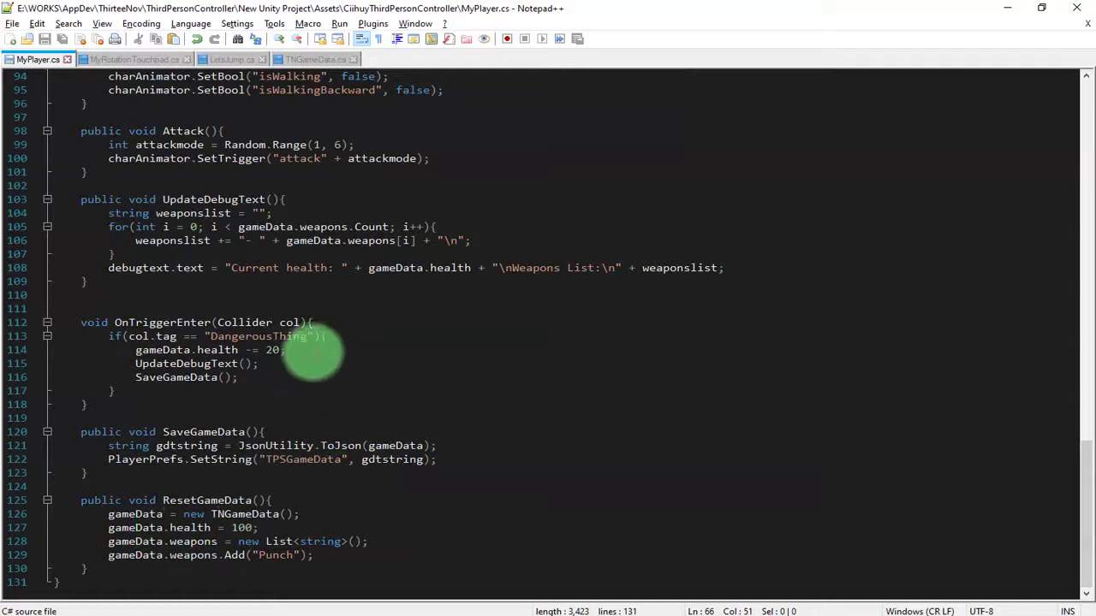
Move the OnTriggerEnter method below ResetGameData and save MyPlayer.cs
scroll(313, 351, up, 1)
click(211, 365)
click(90, 444)
drag(90, 444, 81, 364)
key(ctrl+c)
key(Delete)
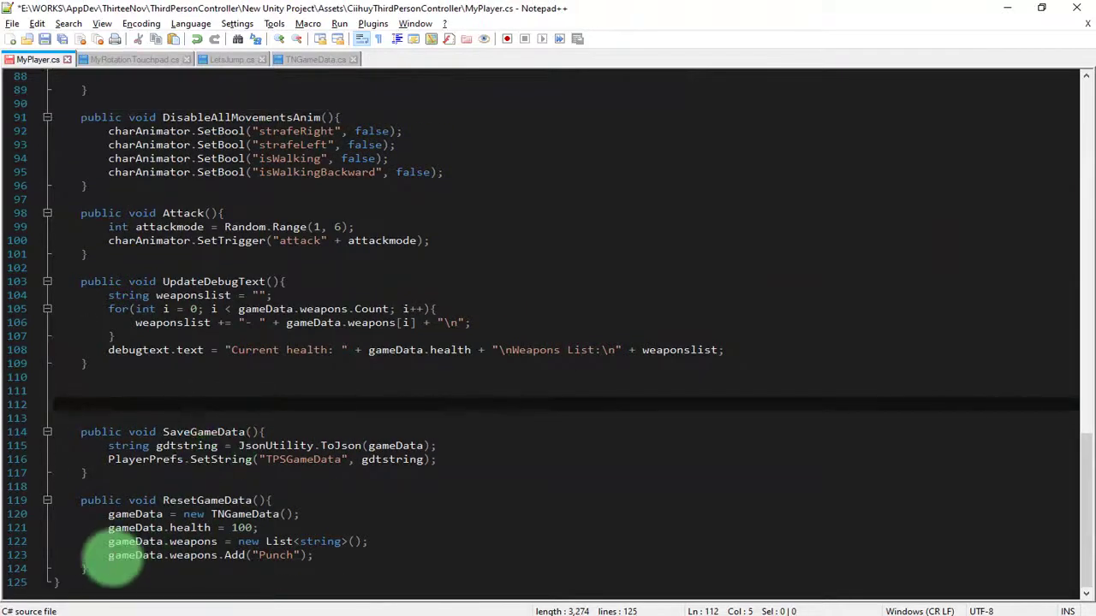
click(114, 565)
key(Return)
key(Return)
key(Return)
key(ctrl+v)
key(Up)
key(End)
key(Return)
key(Return)
key(Return)
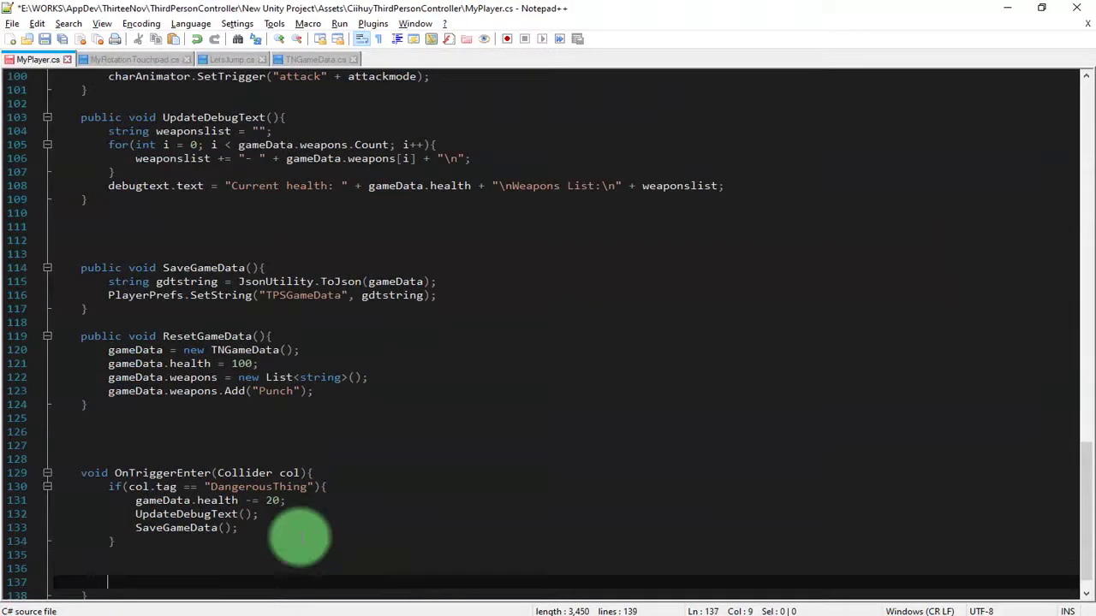
key(ctrl+s)
Open an if(col.tag == "Pickable") block inside OnTriggerEnter
scroll(326, 531, down, 1)
click(144, 542)
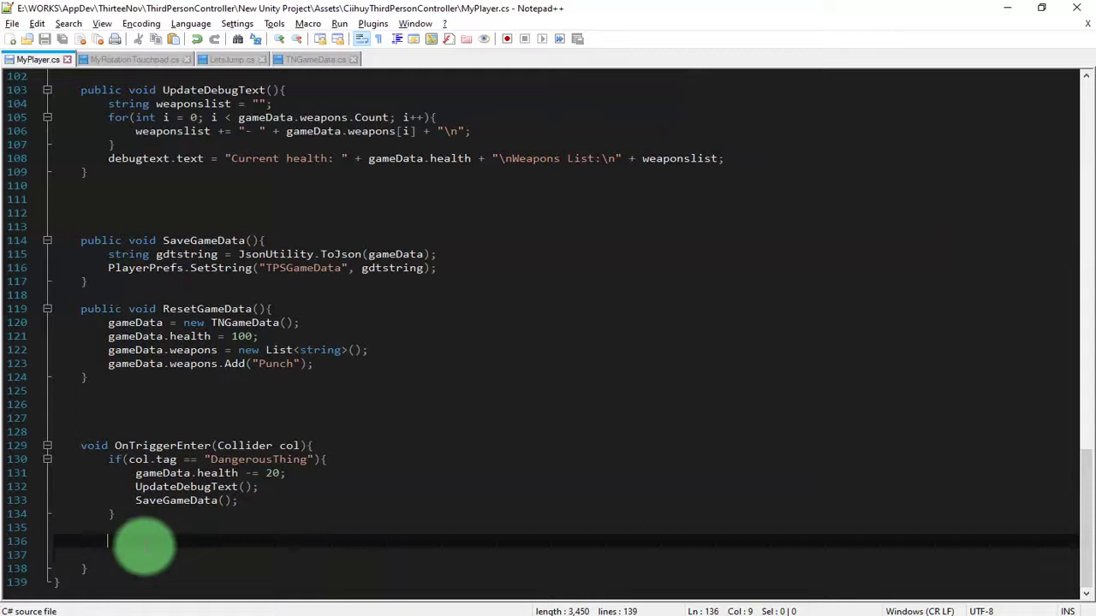
text(if(col.tag == ")
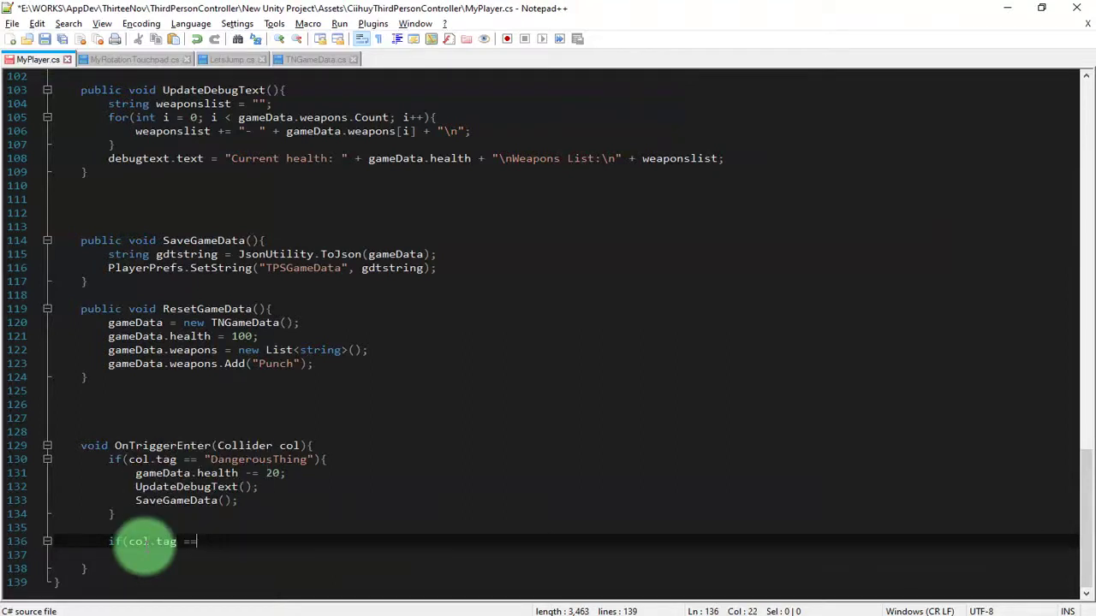
text(Pickable"){)
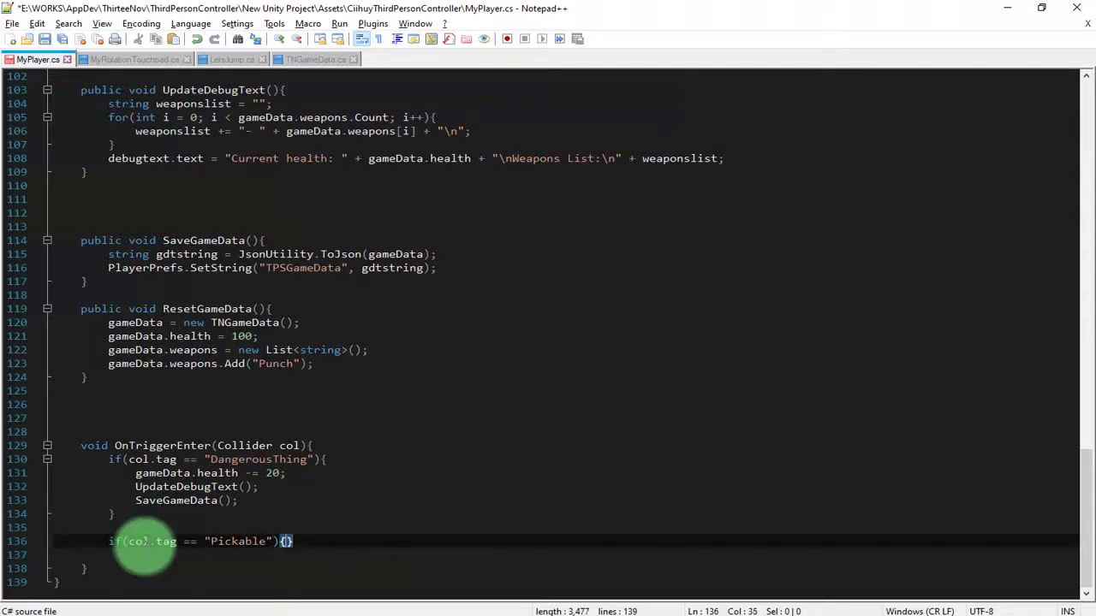
key(Return)
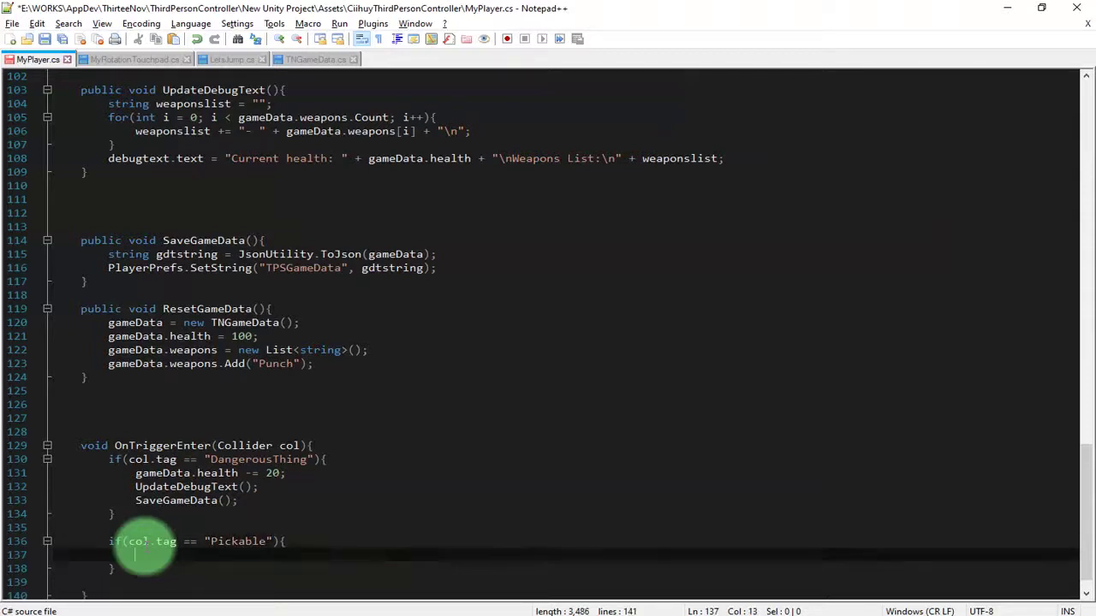
Start the Pickable block with gameData.weapons.Add, copied from line 122, and save
scroll(265, 531, down, 1)
double_click(159, 447)
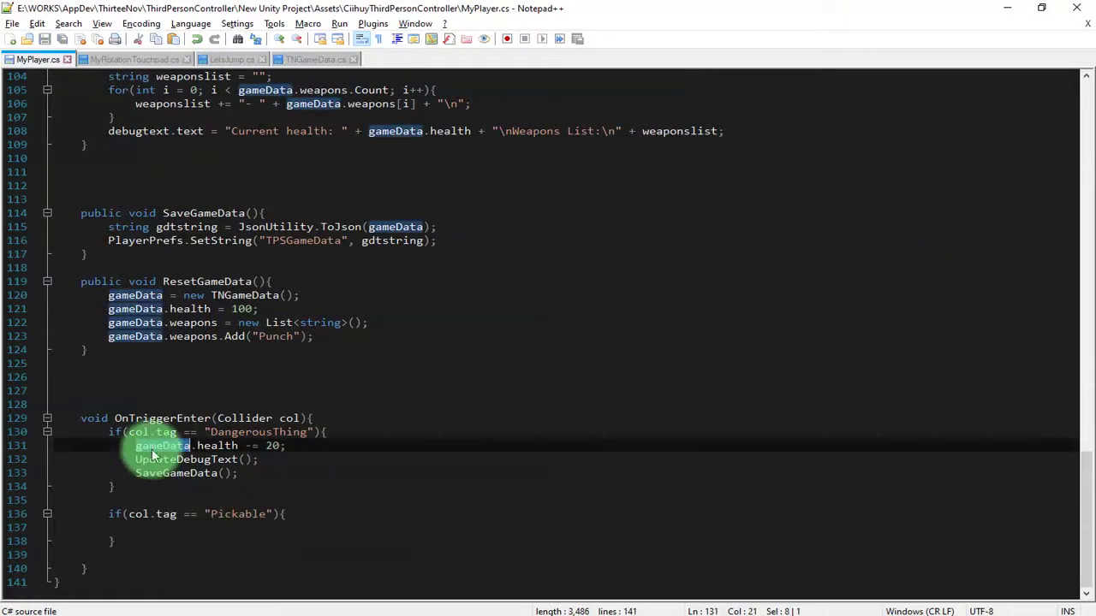
click(205, 334)
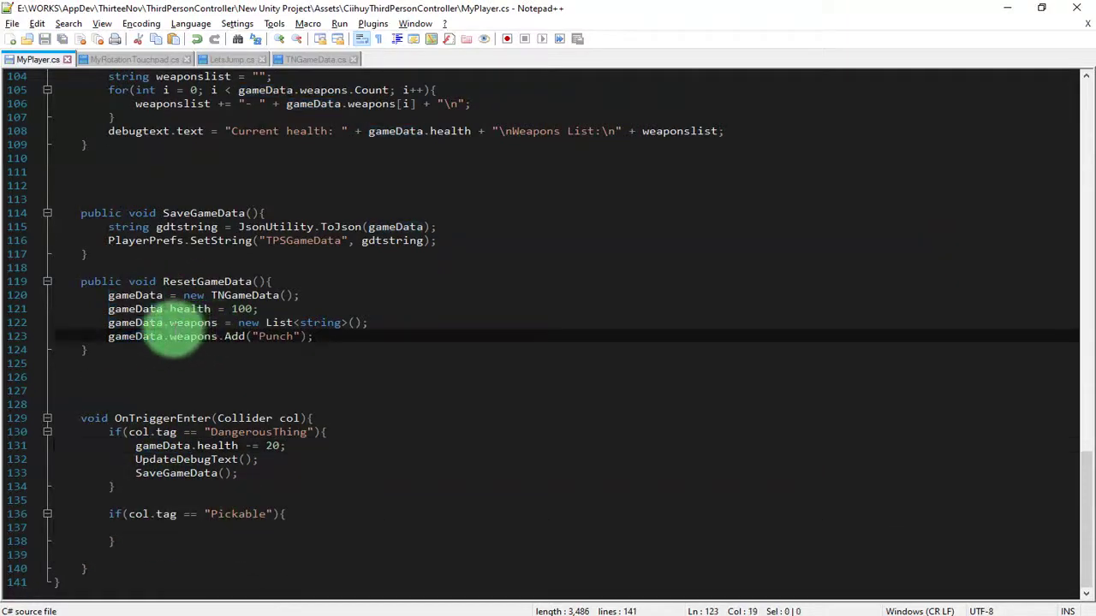
drag(217, 323, 107, 323)
key(ctrl+c)
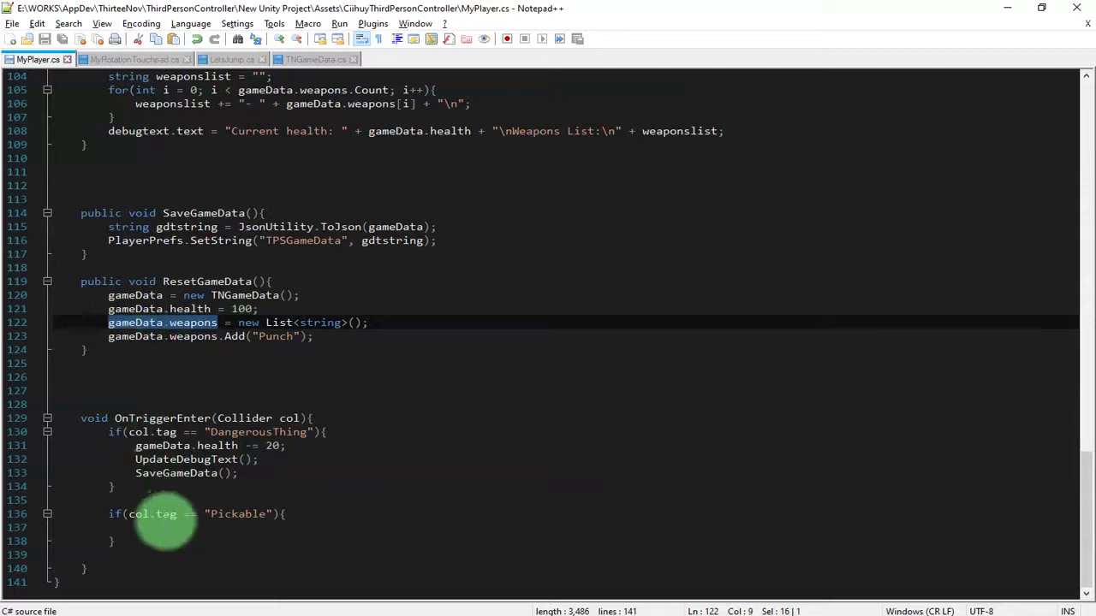
click(165, 529)
key(ctrl+v)
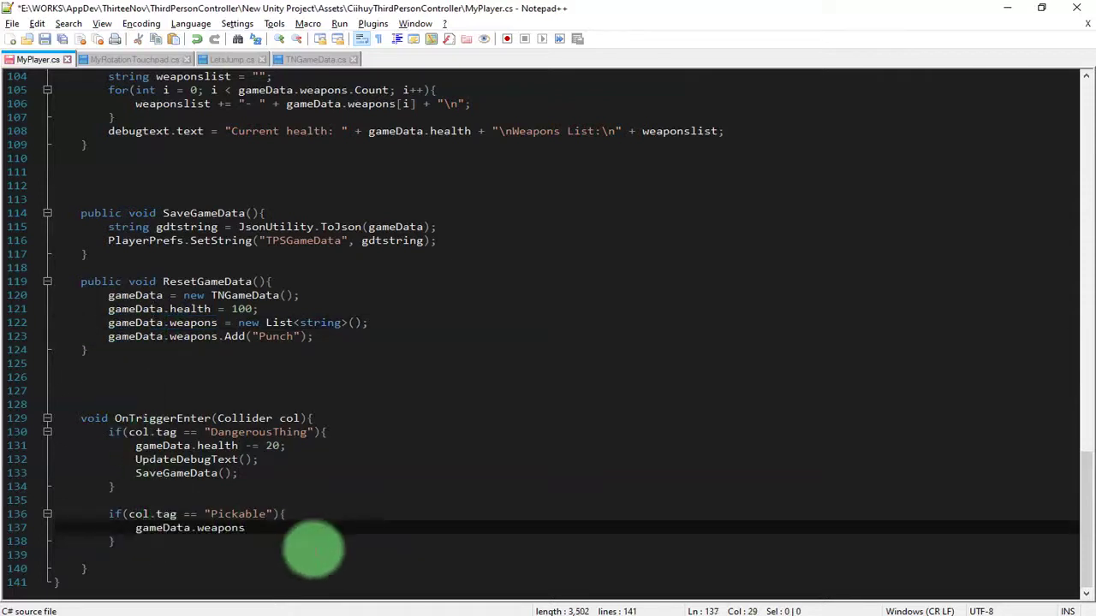
double_click(236, 337)
click(257, 528)
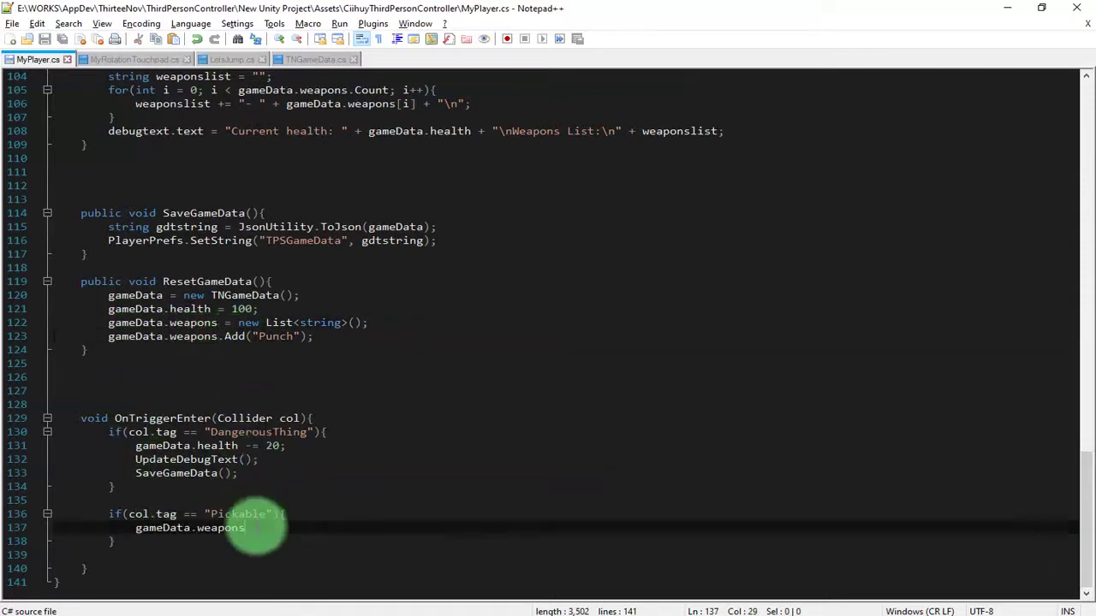
text(.Add();)
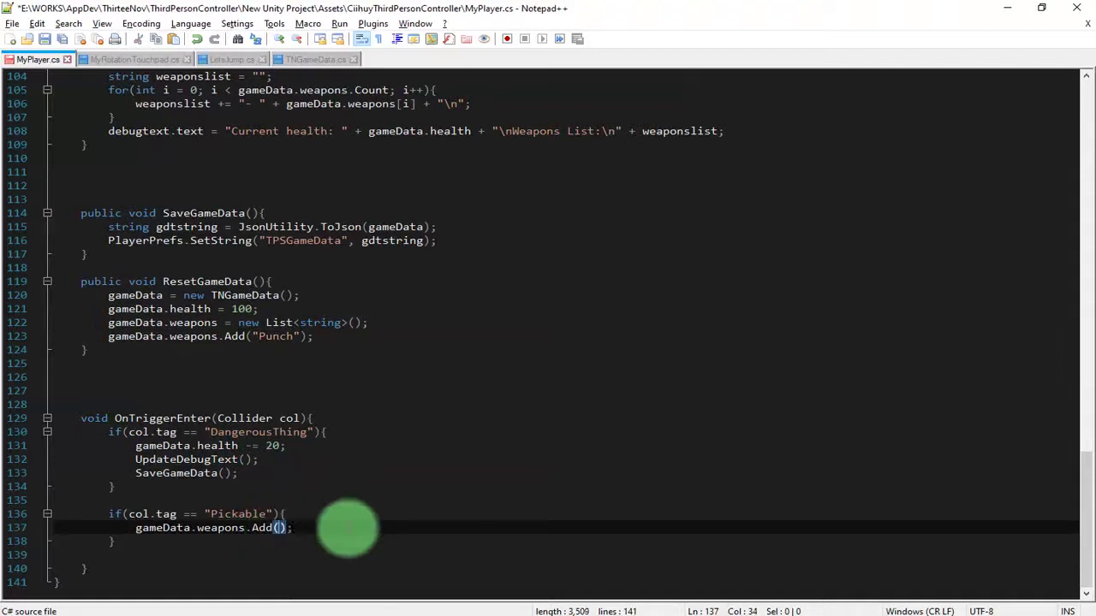
key(Left)
key(ctrl+s)
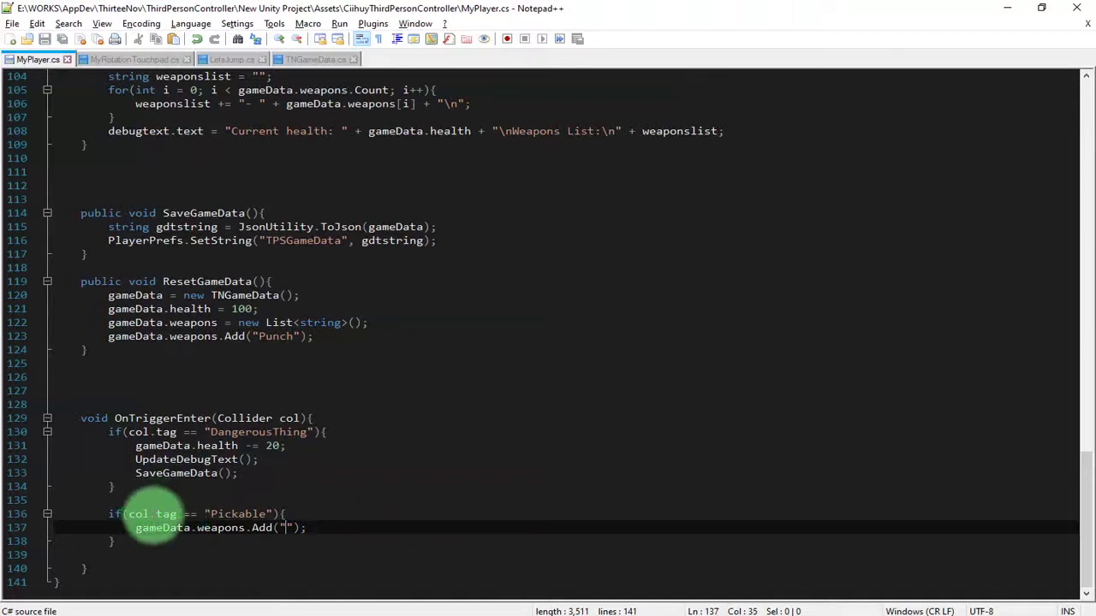
Complete the call as gameData.weapons.Add(col.gameObject.name)
drag(156, 513, 128, 514)
key(ctrl+c)
click(280, 527)
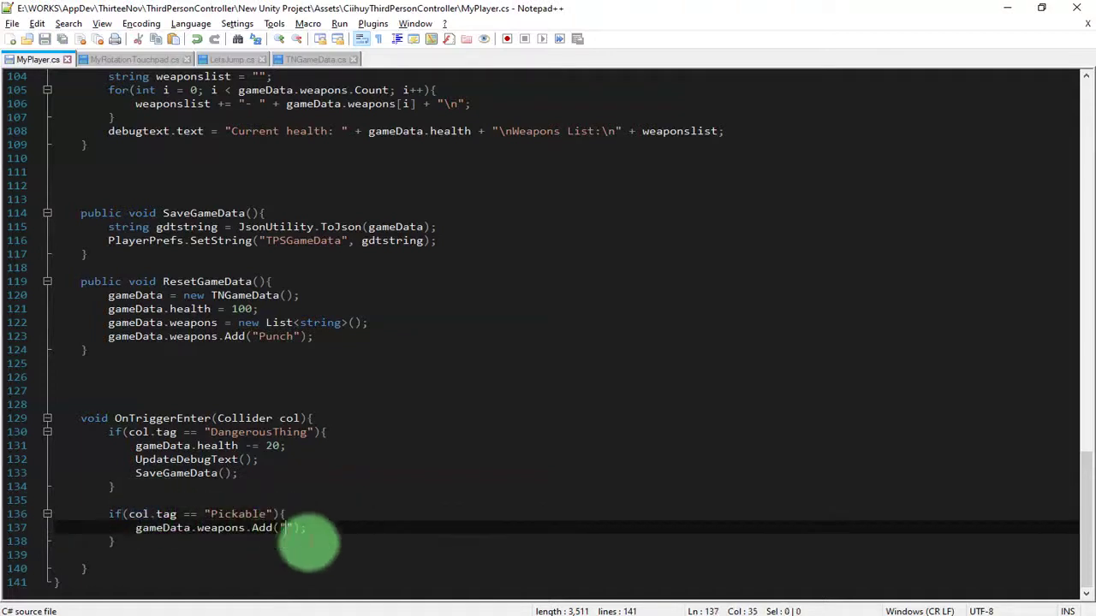
key(ctrl+v)
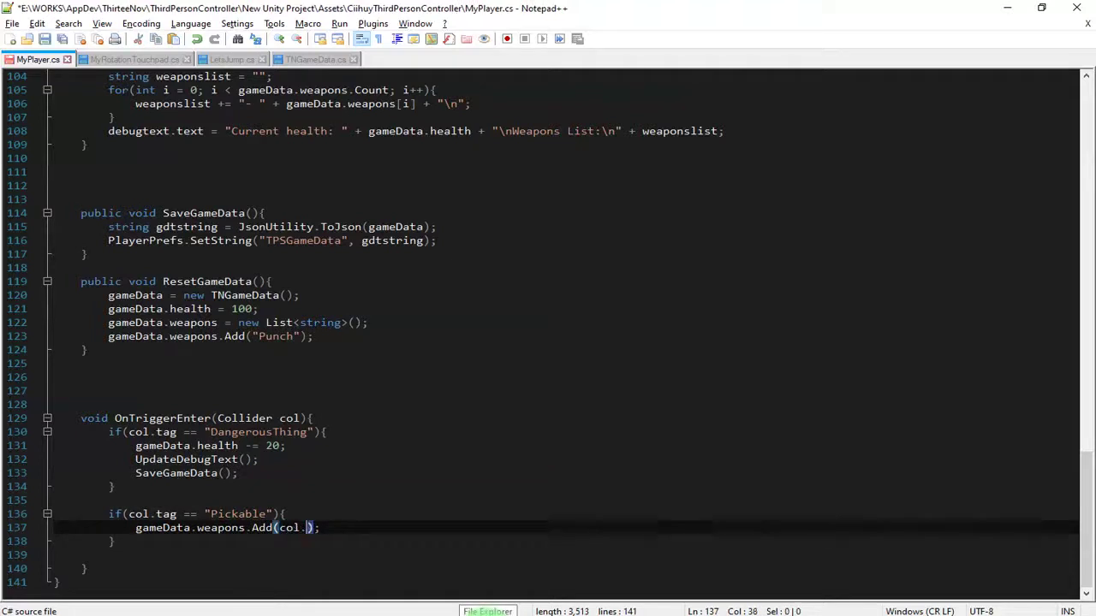
text(game)
key(Down)
key(Return)
text(name)
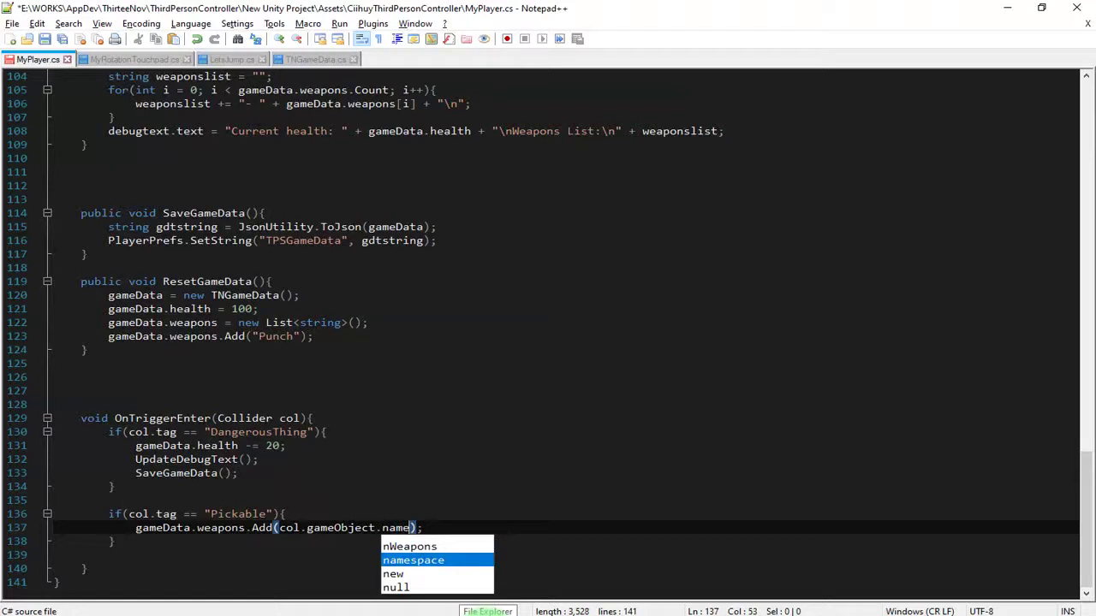
key(Escape)
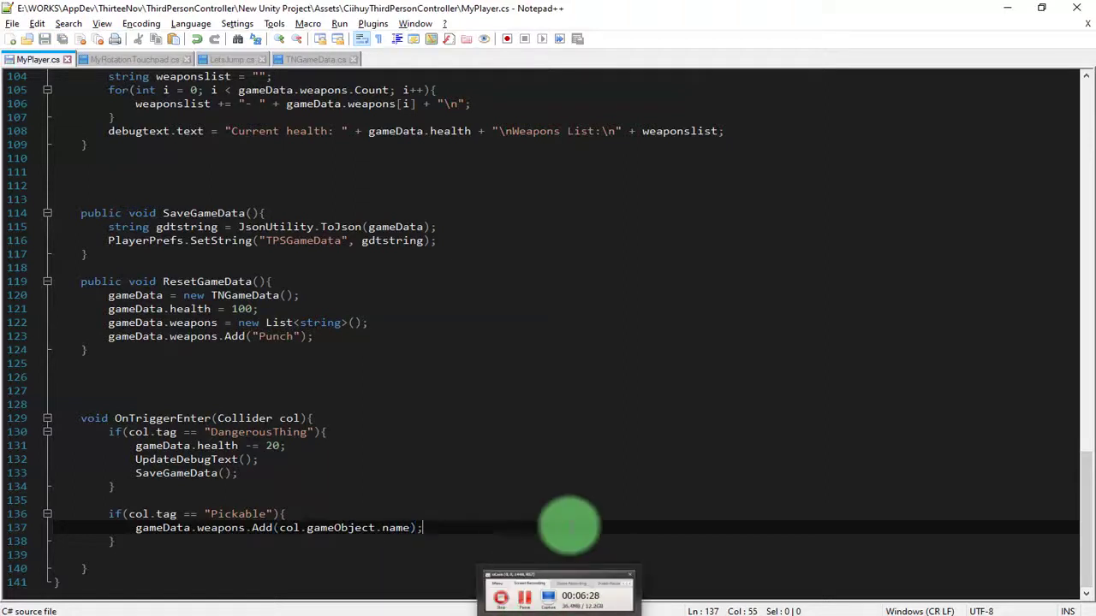
click(268, 500)
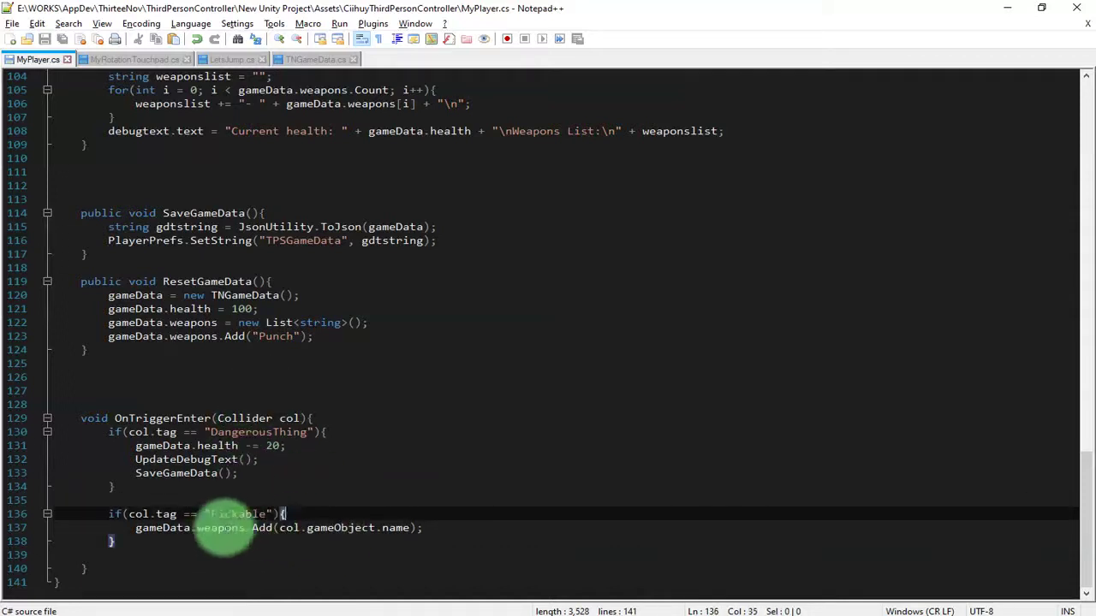
click(217, 527)
Let Unity compile the script, then add a new line below the Add call
key(alt+Tab)
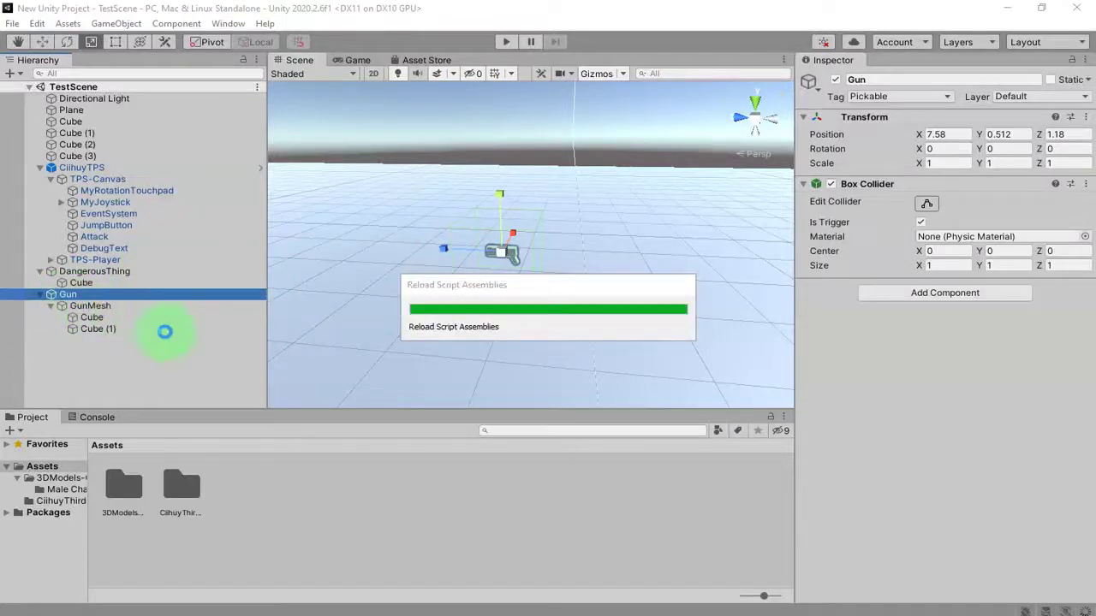
key(alt+Tab)
click(353, 527)
key(Return)
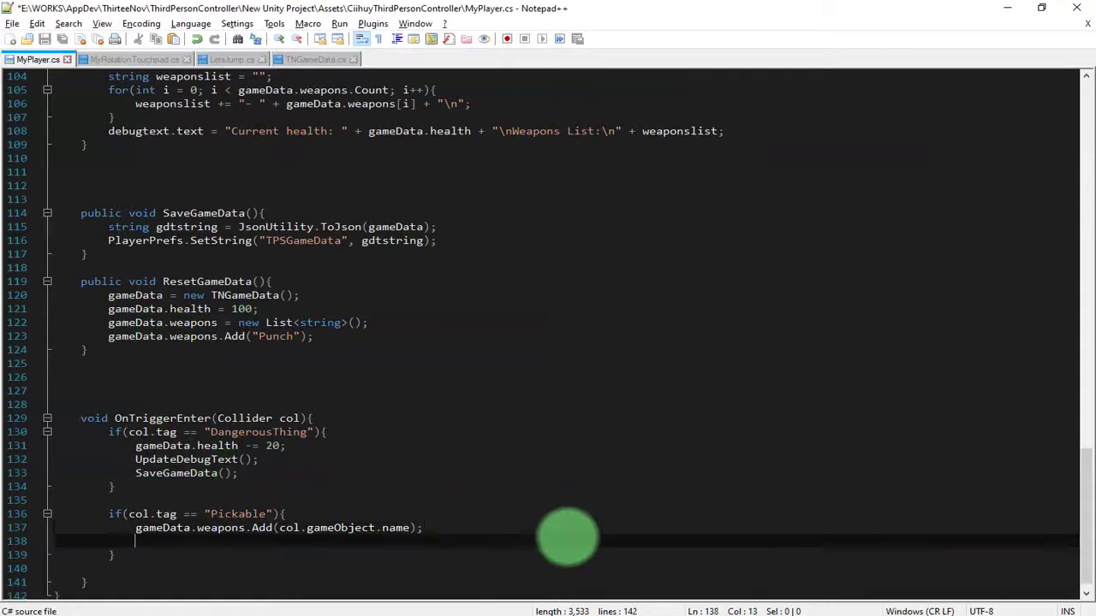
Add Destroy(col.gameObject); under the Add call and save MyPlayer.cs
key(ctrl+s)
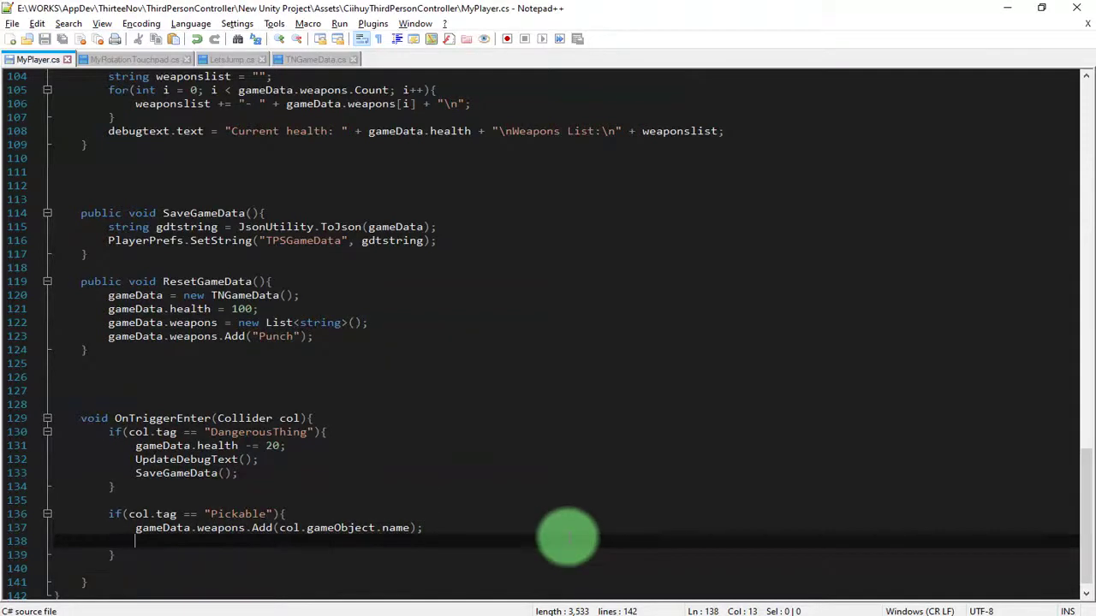
text(Destroy)
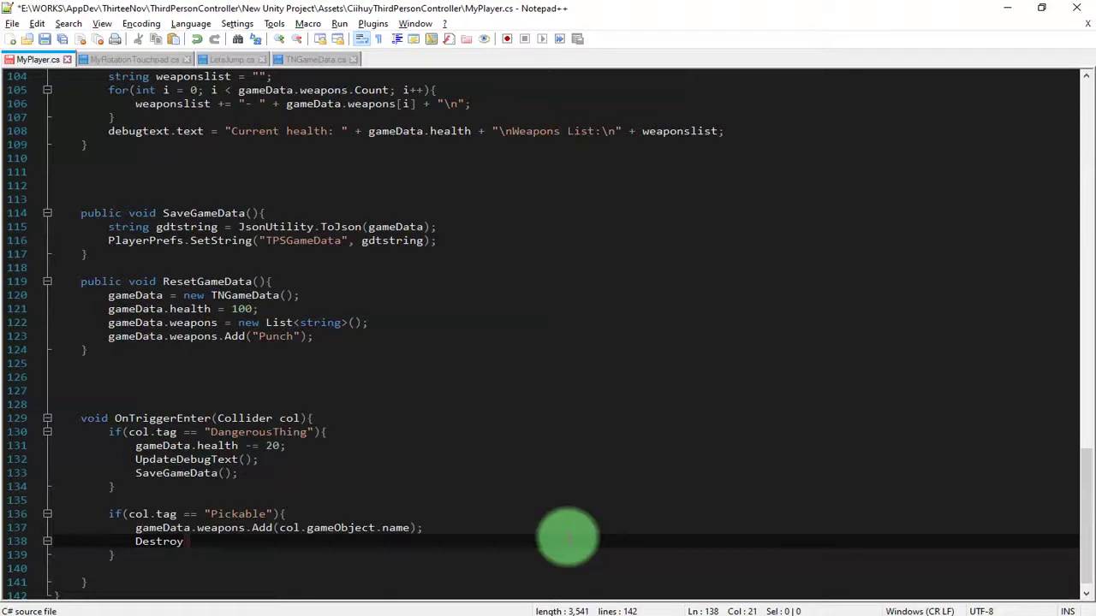
text( (col.game)
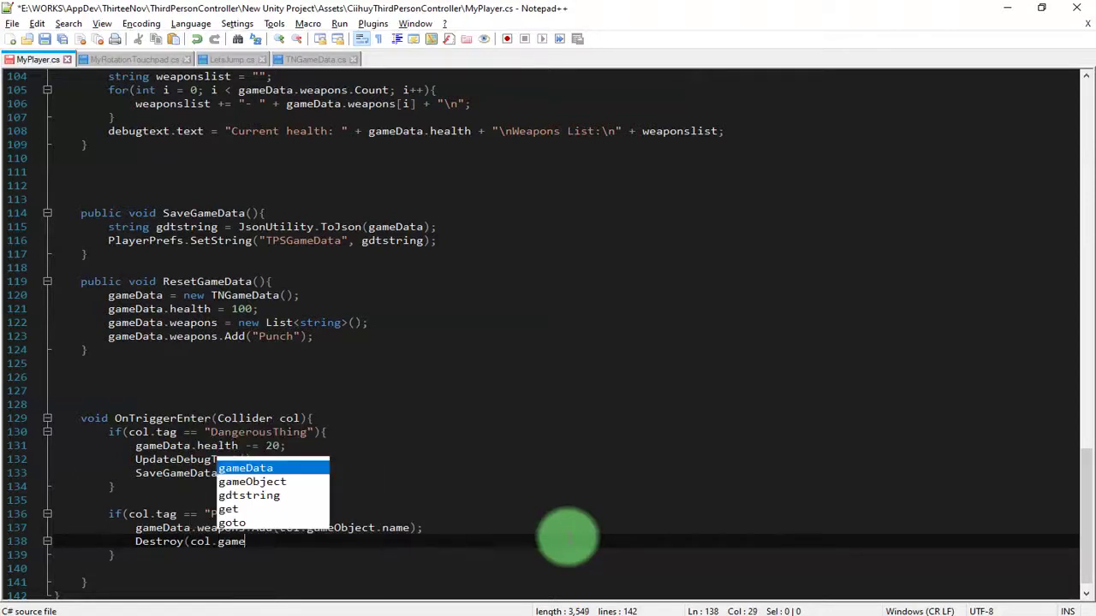
key(Down)
key(Return)
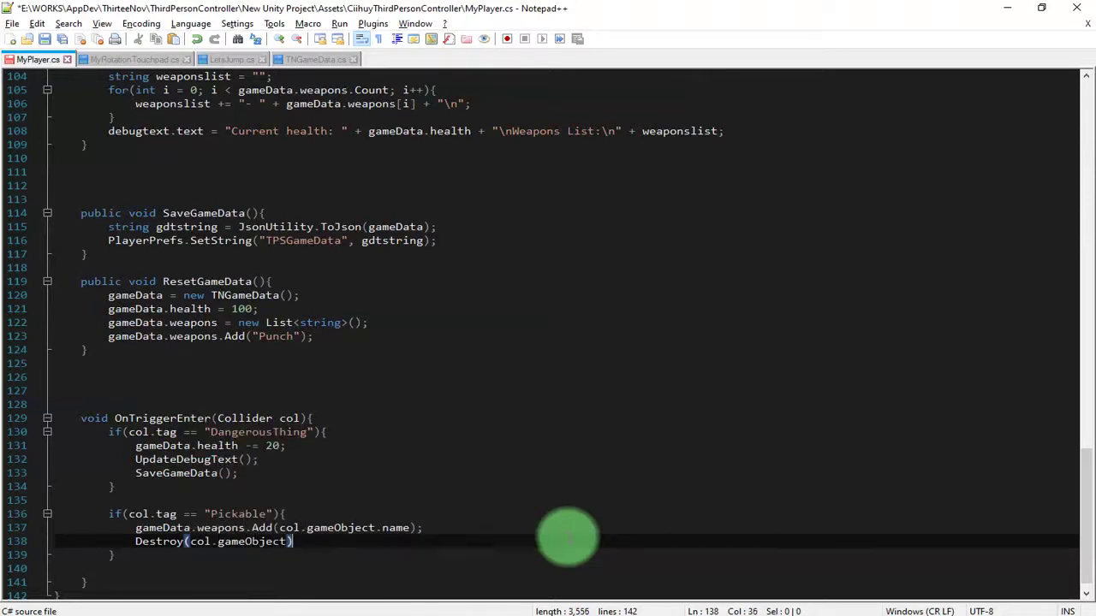
text(;)
key(ctrl+s)
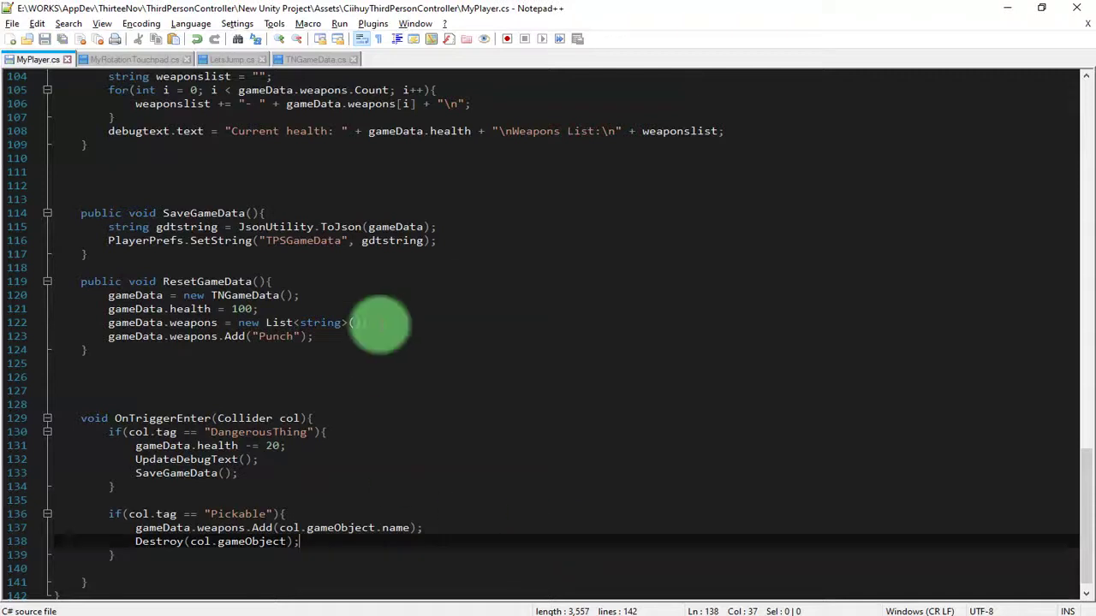
key(alt+Tab)
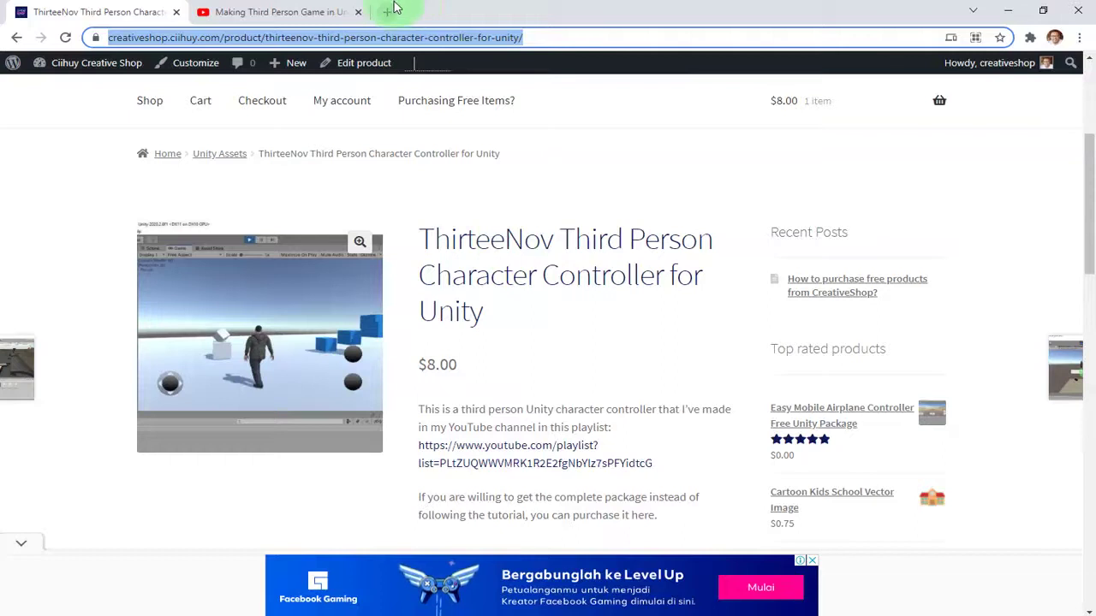
Search Google for 'how to destroy gameobject unity'
click(393, 9)
text(how to de)
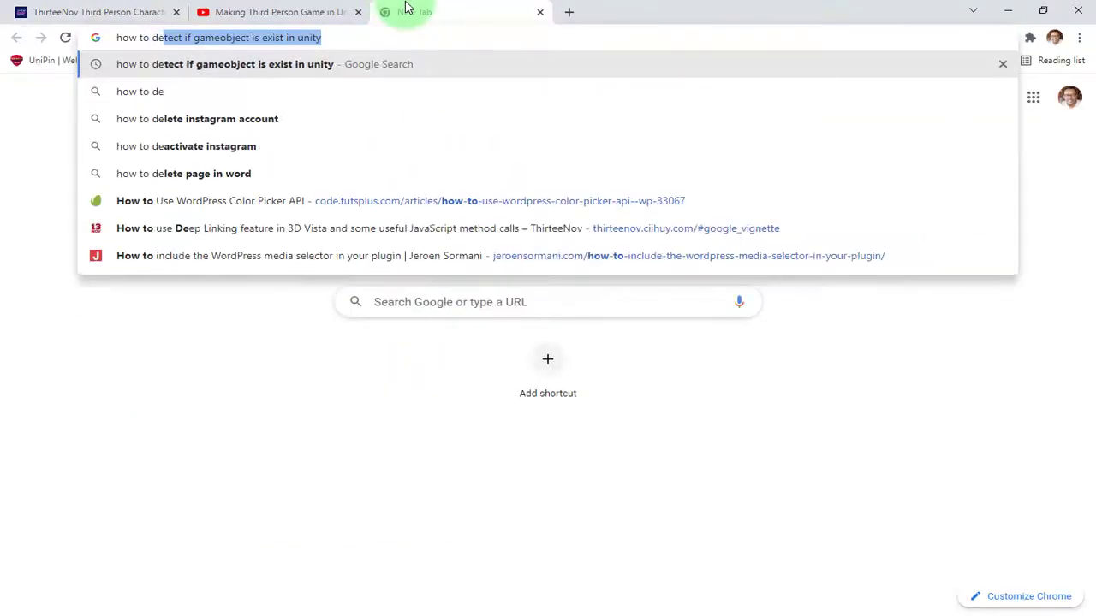
text(stroy game o)
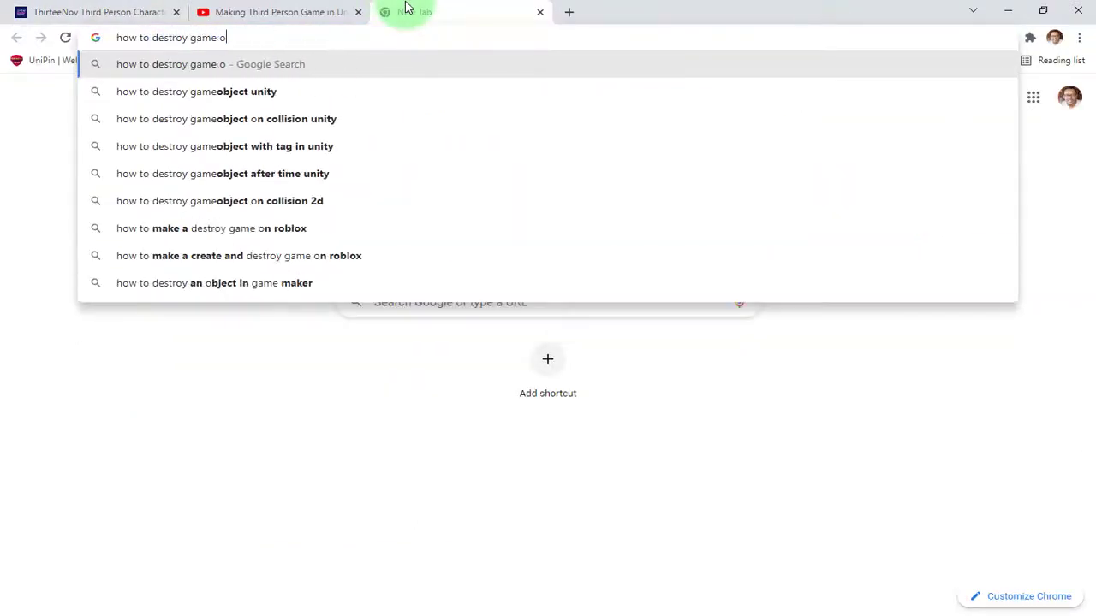
key(Down)
key(Return)
Open the Object.Destroy scripting reference and find the Destroy call in its delayed example
middle_click(152, 209)
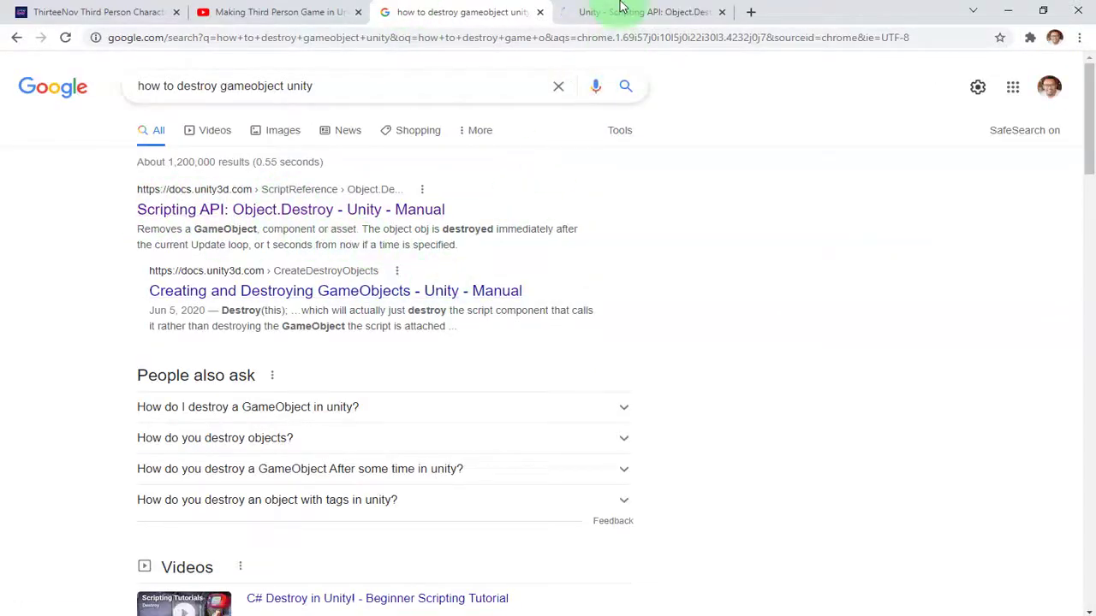
click(618, 12)
scroll(566, 274, down, 5)
scroll(505, 385, down, 5)
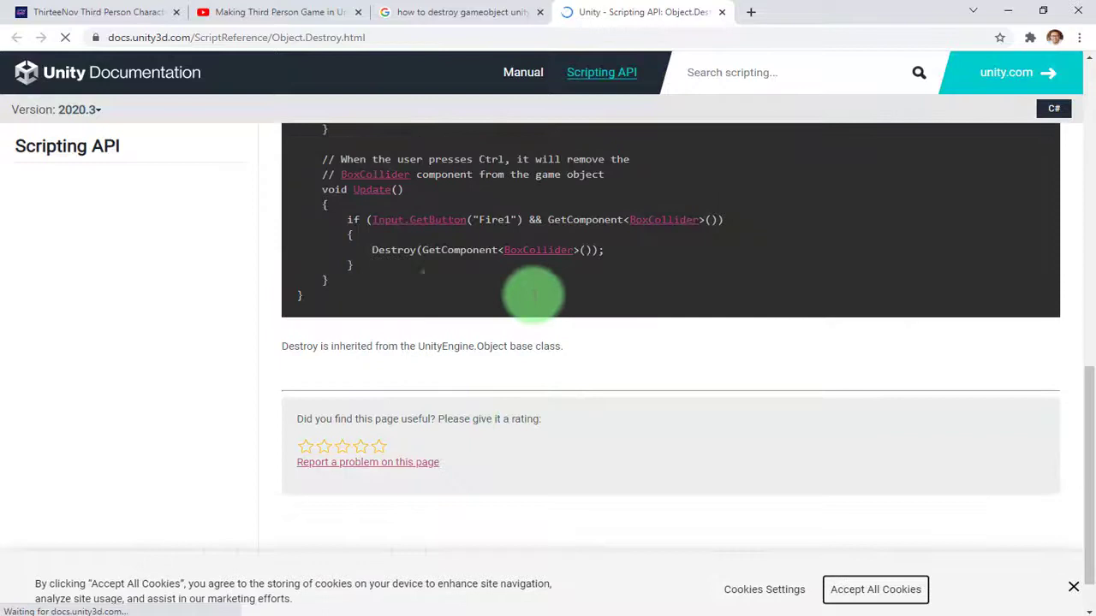
scroll(523, 308, up, 1)
scroll(519, 308, up, 3)
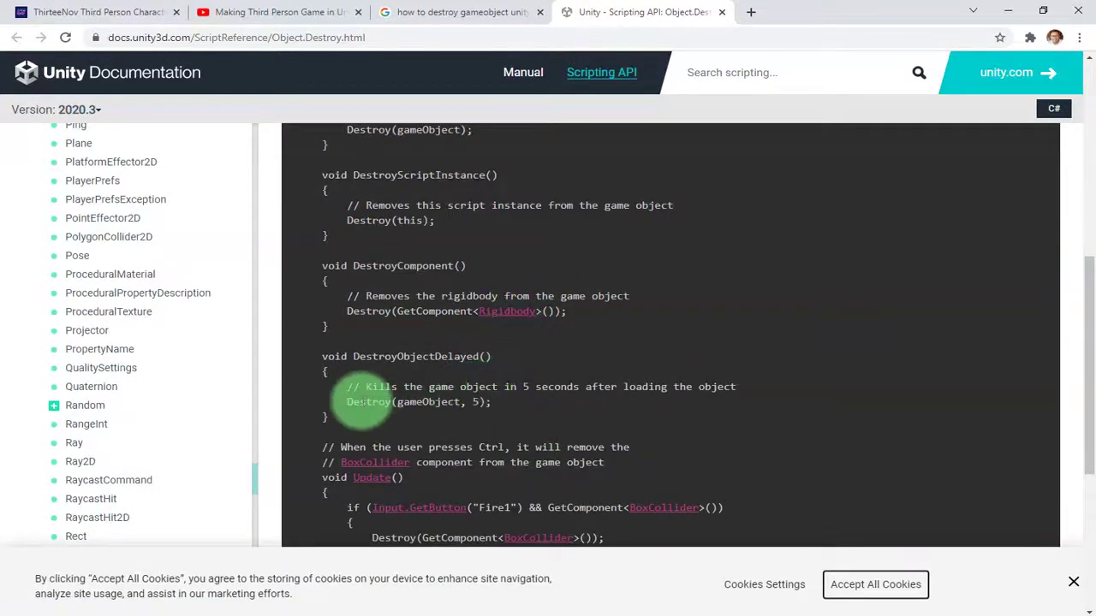
drag(348, 402, 383, 404)
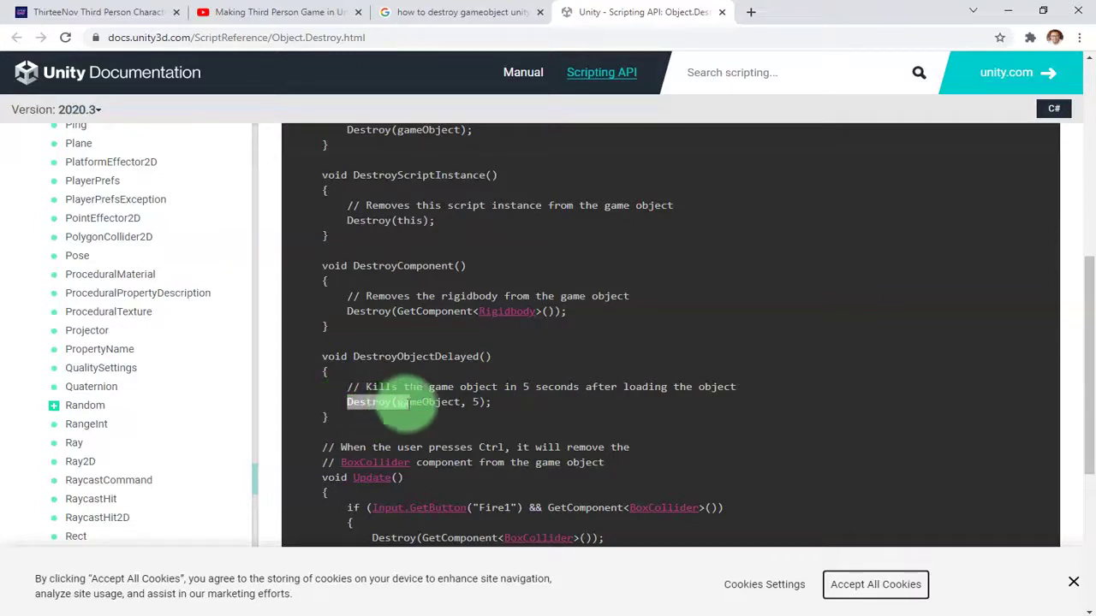
click(873, 613)
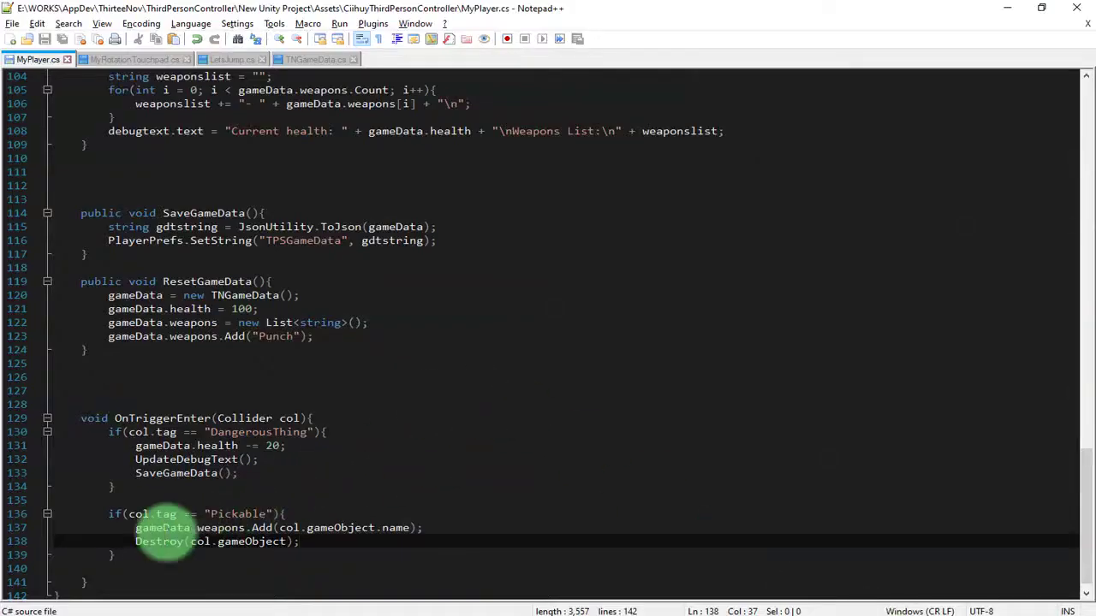
drag(287, 541, 341, 541)
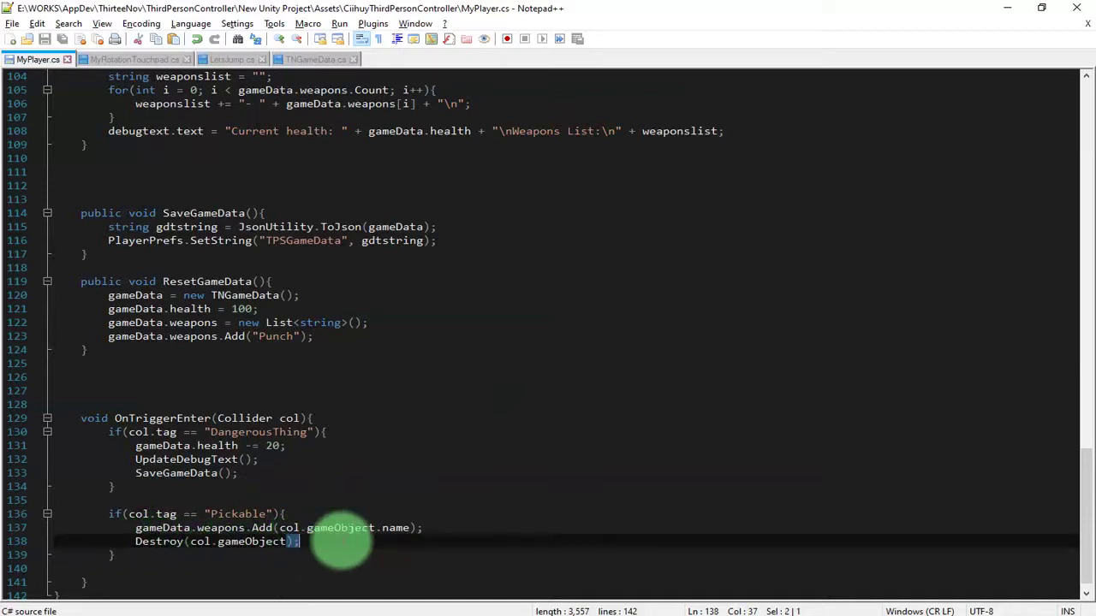
key(alt+Tab)
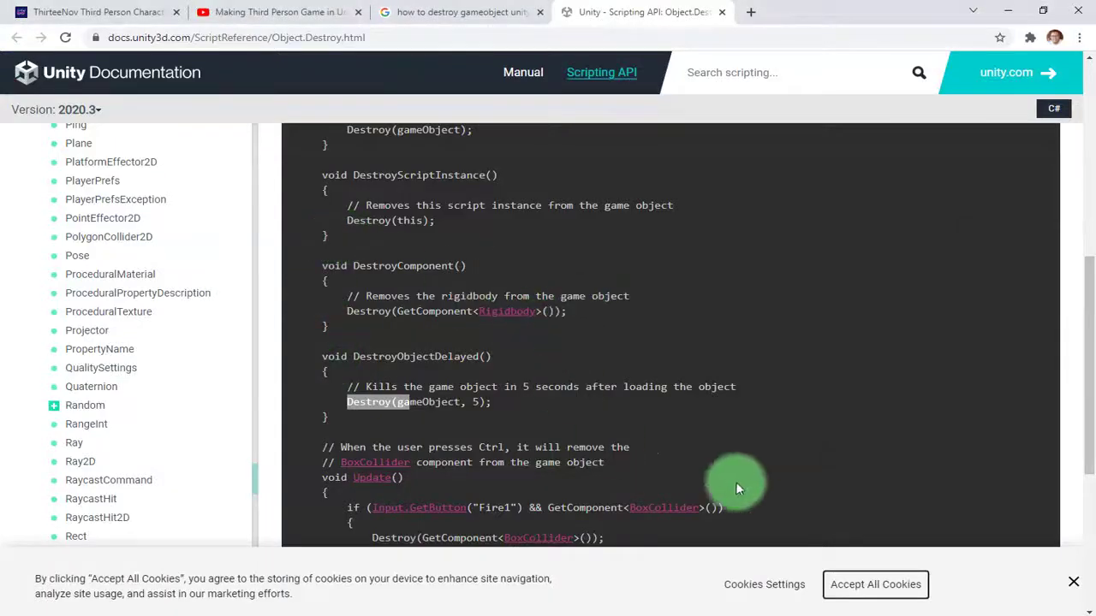
key(alt+Tab)
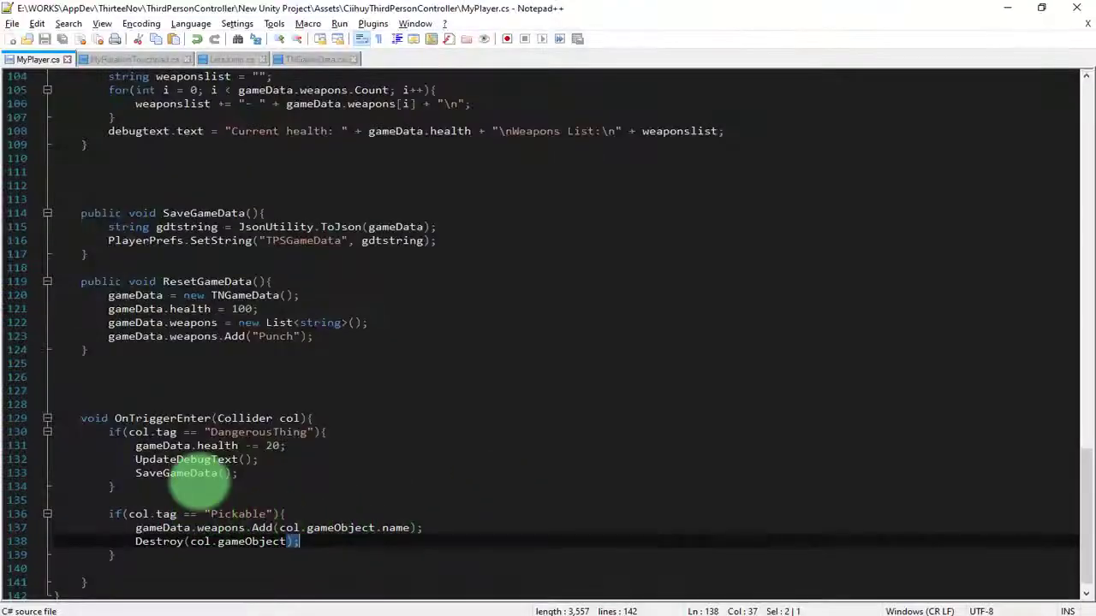
click(211, 459)
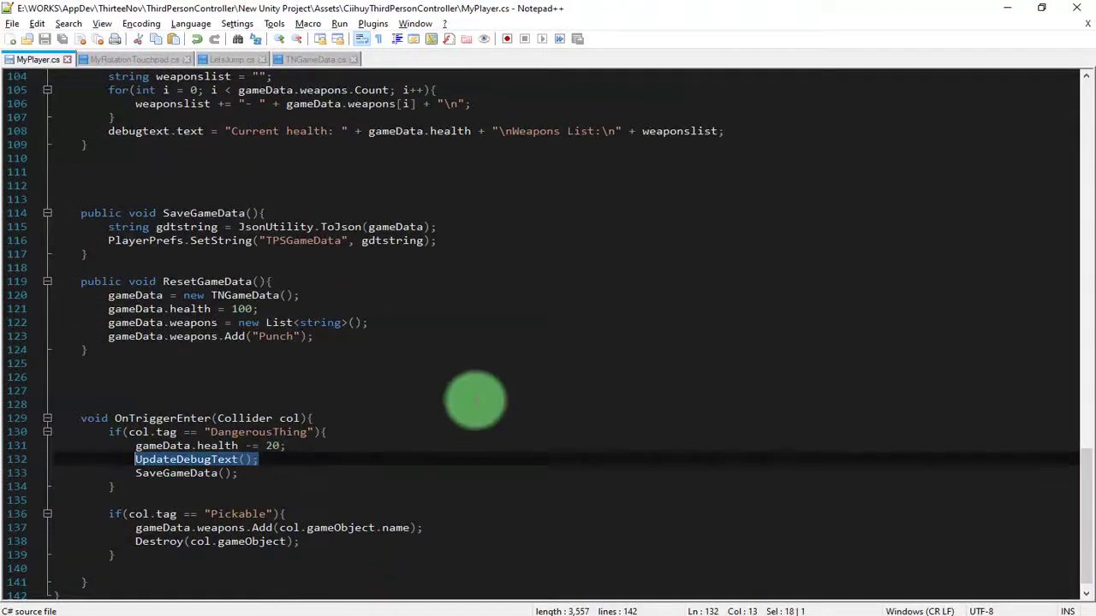
Scroll up and down through MyPlayer.cs to review it, then return to Unity
scroll(347, 377, up, 2)
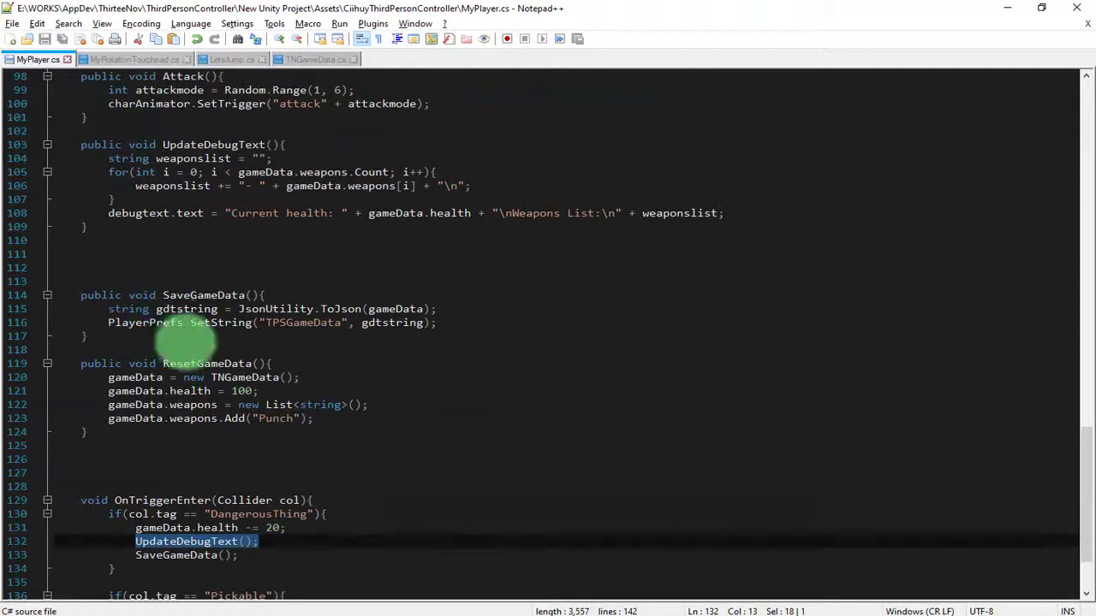
scroll(306, 391, up, 1)
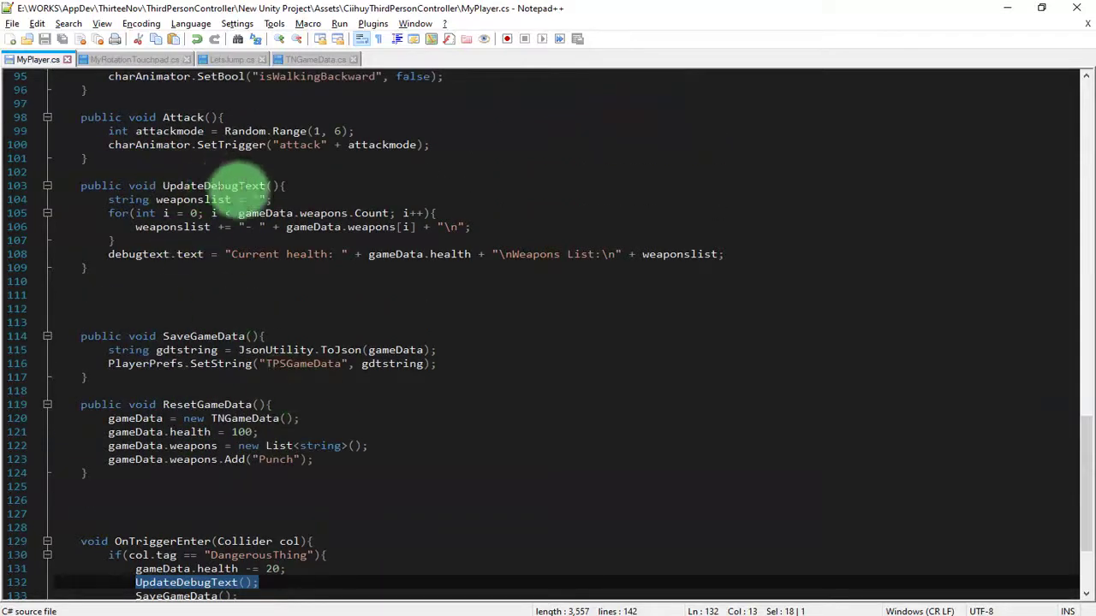
scroll(400, 306, up, 5)
scroll(403, 304, up, 1)
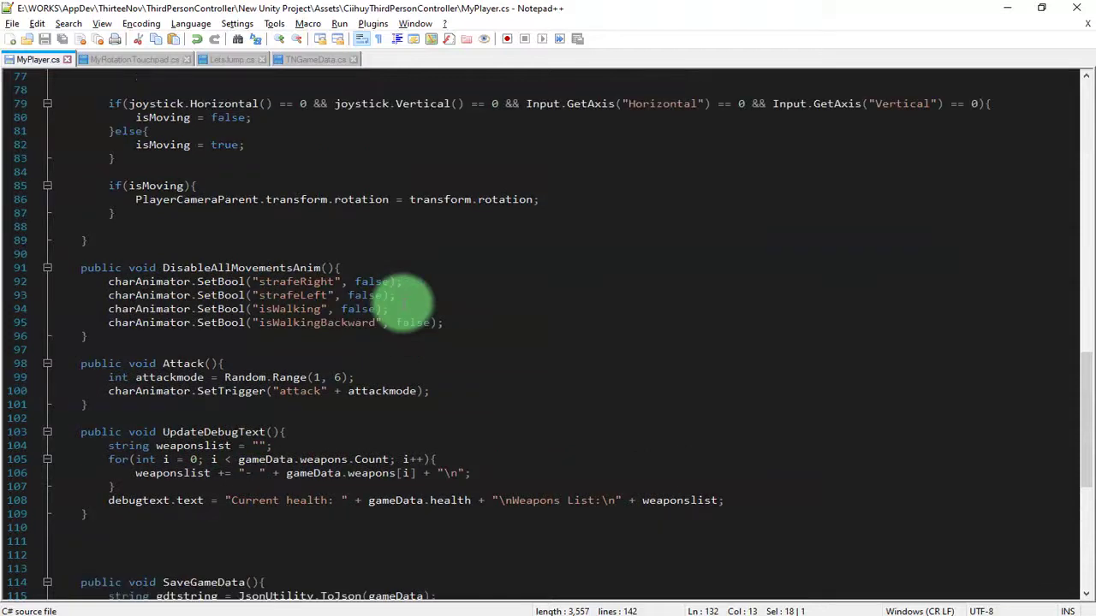
scroll(407, 303, up, 7)
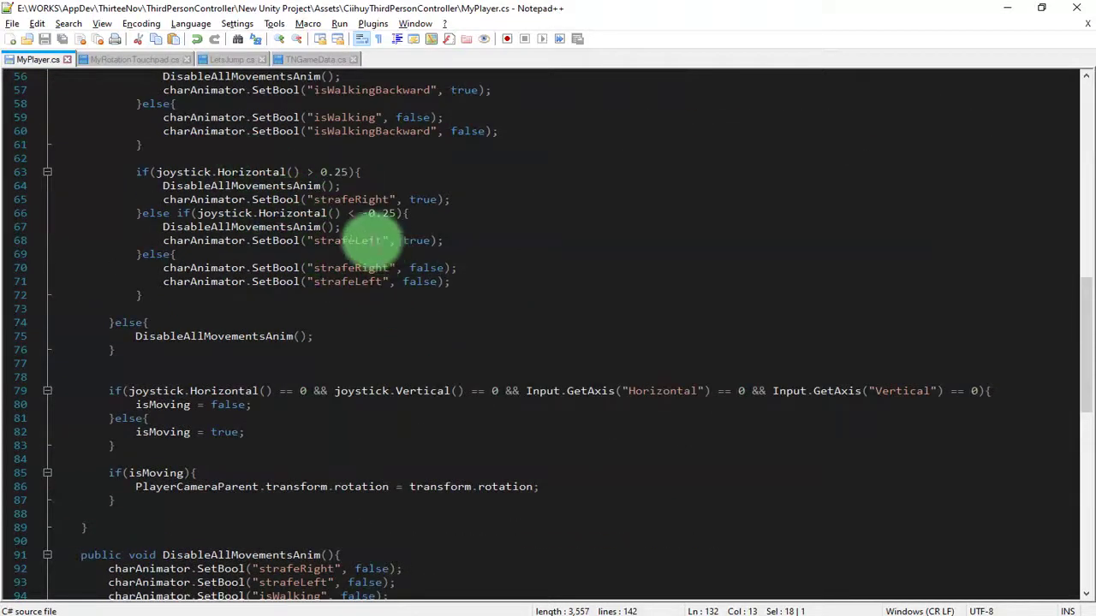
scroll(291, 214, down, 12)
scroll(304, 249, down, 4)
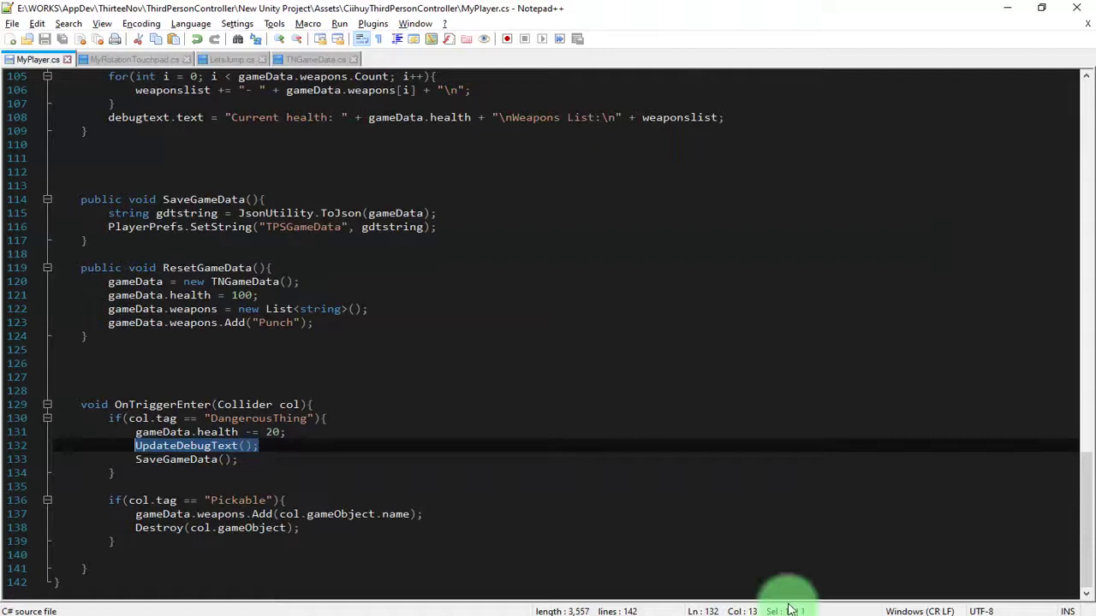
click(130, 601)
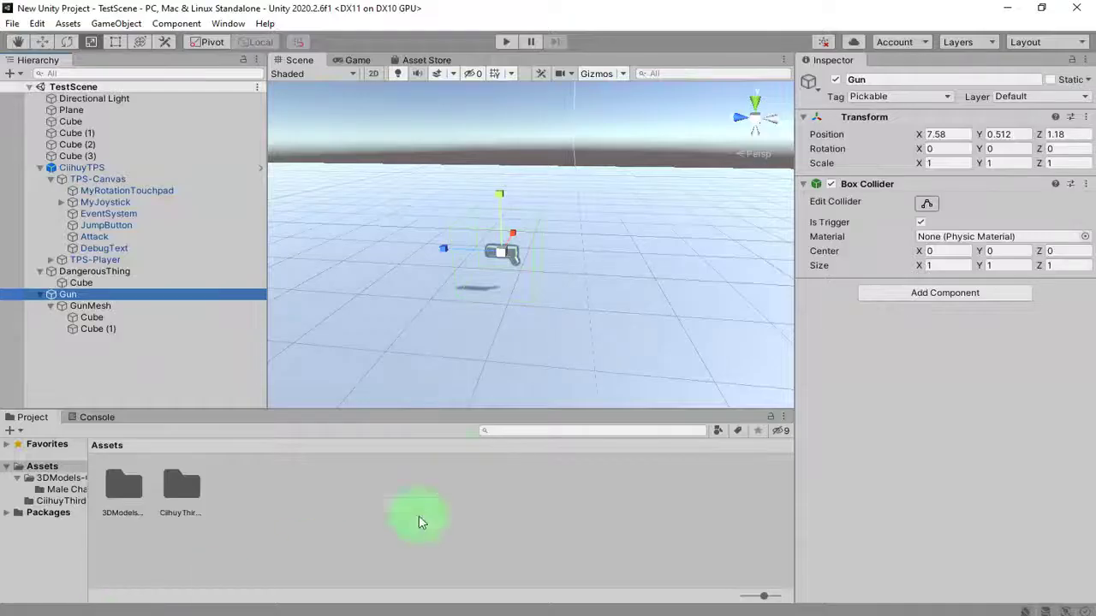
Open the CiihuyThirdPersonController folder in the Project panel
click(124, 486)
click(181, 486)
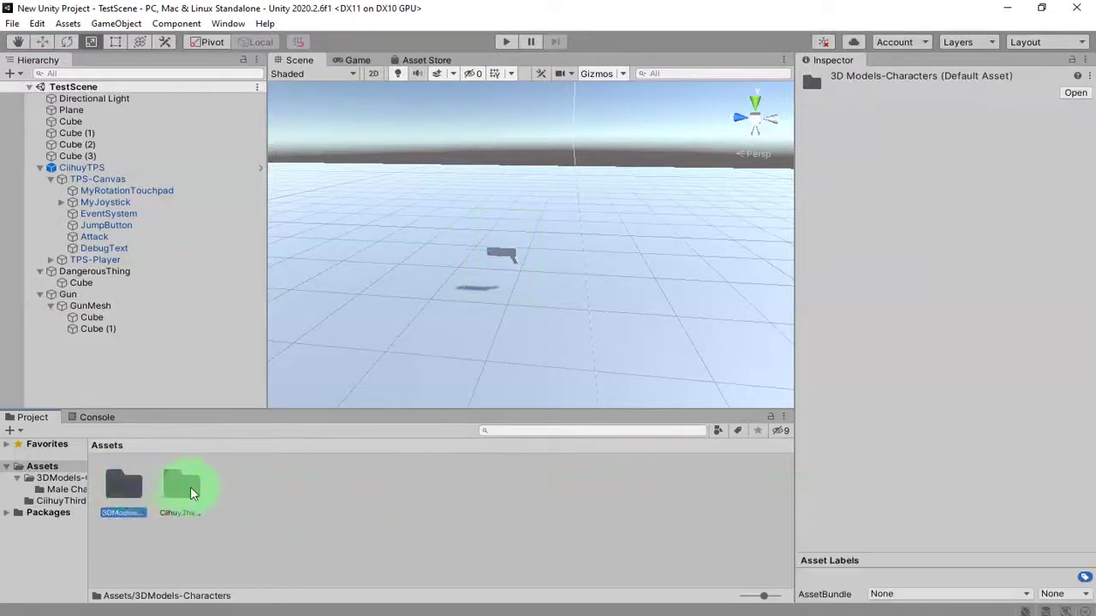
click(131, 495)
double_click(120, 491)
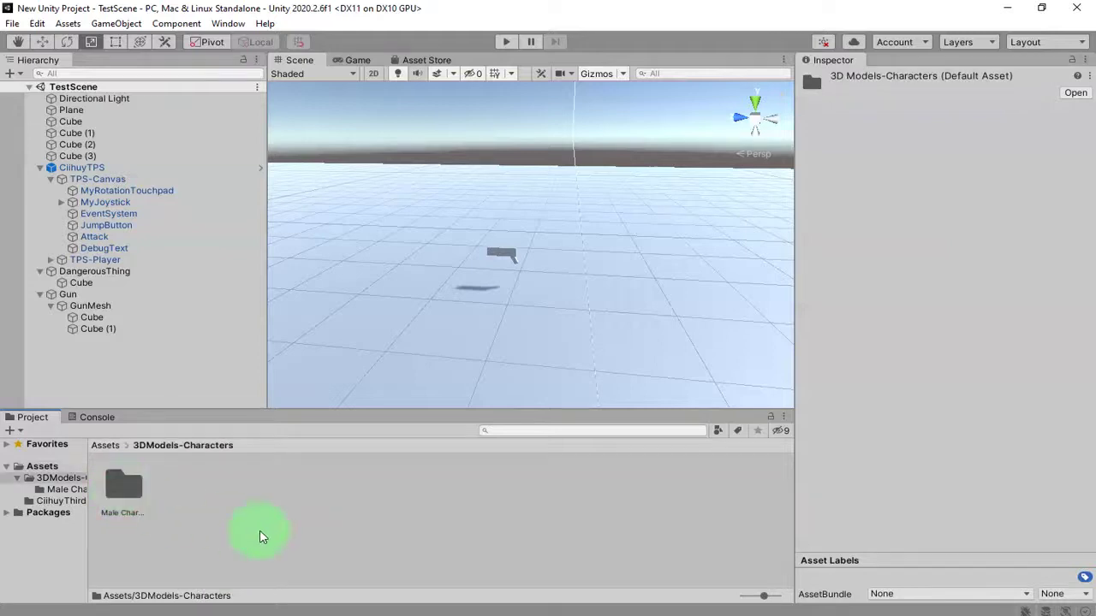
click(106, 446)
double_click(189, 492)
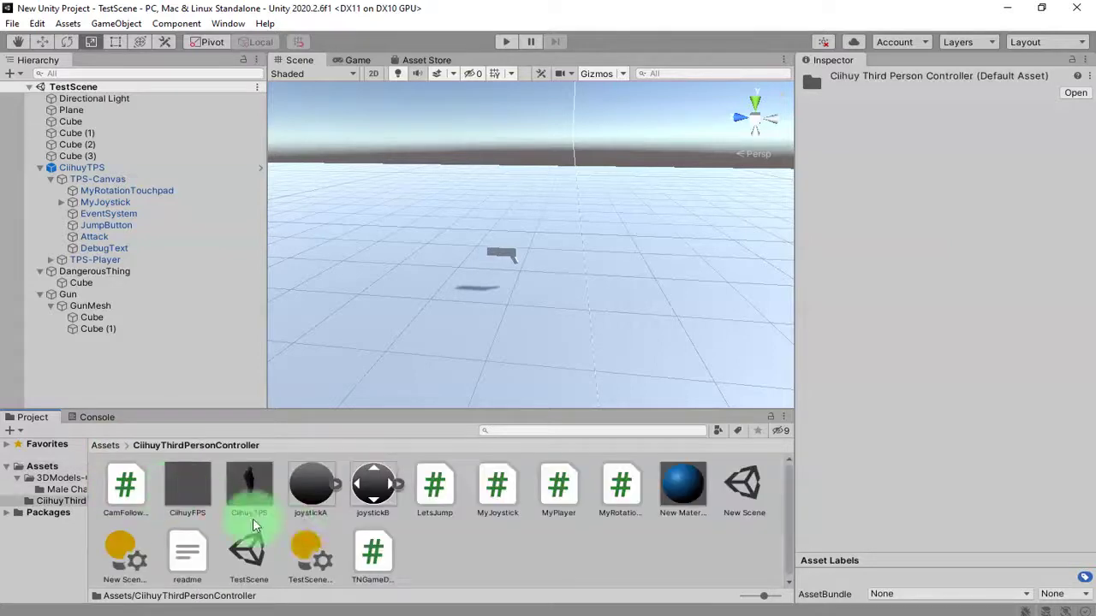
Preview CamFollowsPlayer, then open TNGameData.cs and LetsJump.cs in Notepad++
click(463, 548)
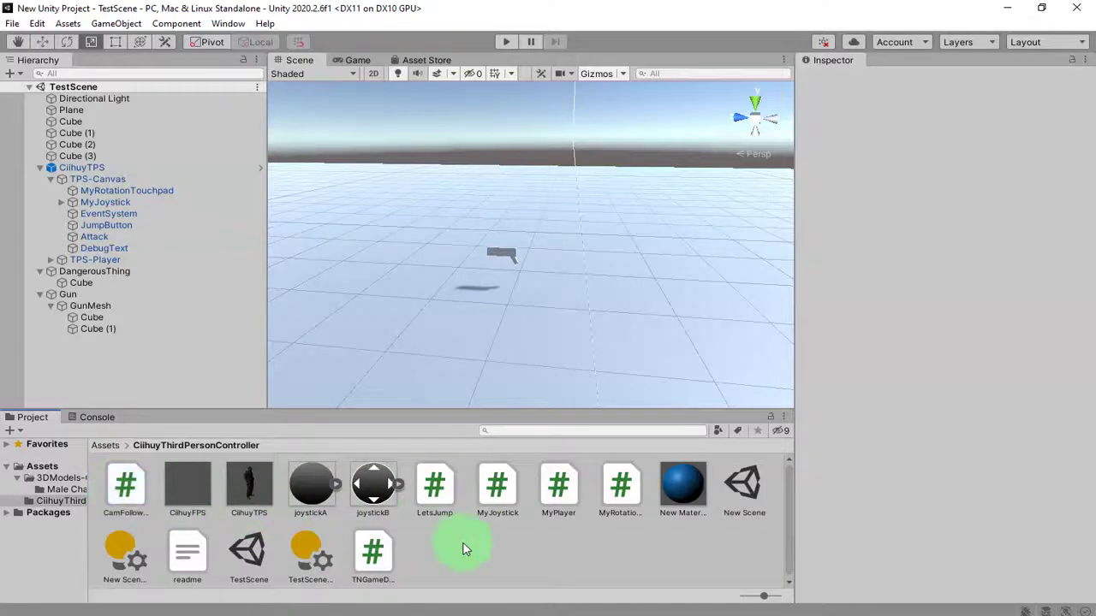
click(451, 490)
click(507, 549)
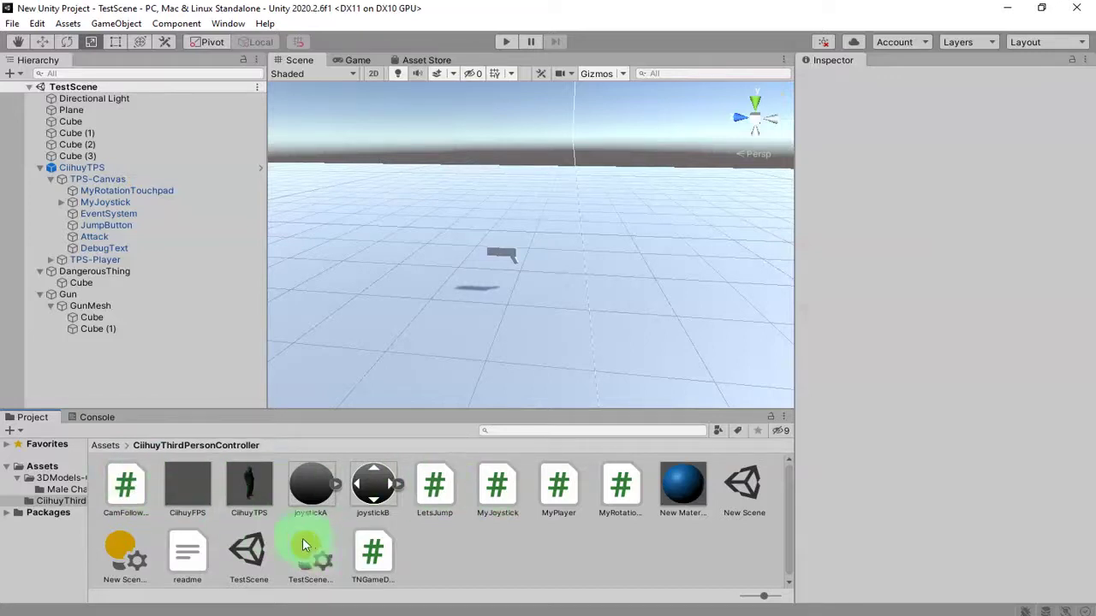
click(139, 486)
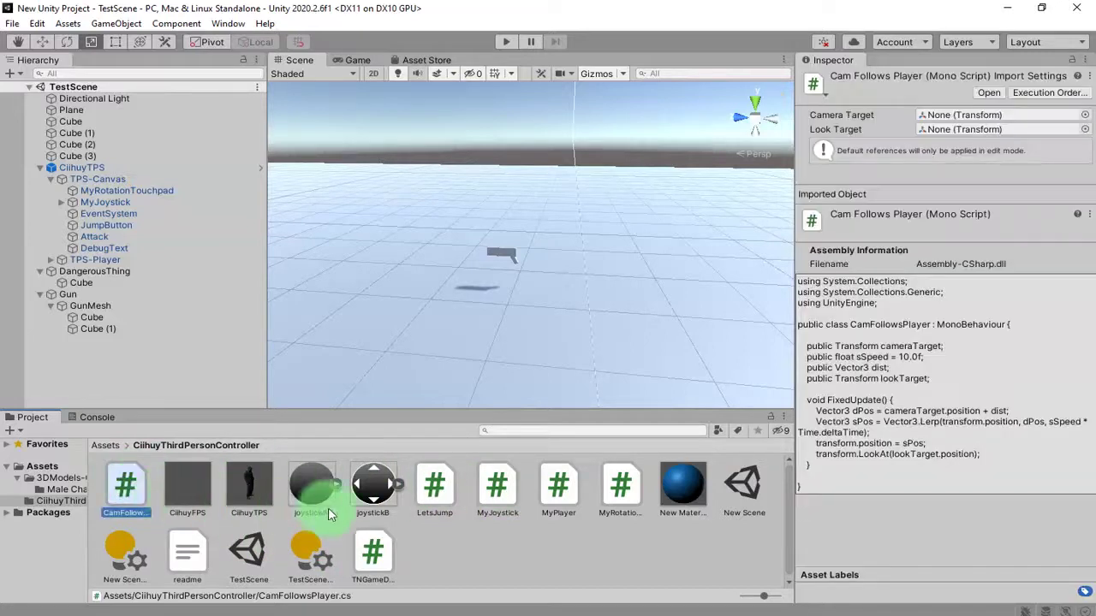
scroll(439, 548, down, 1)
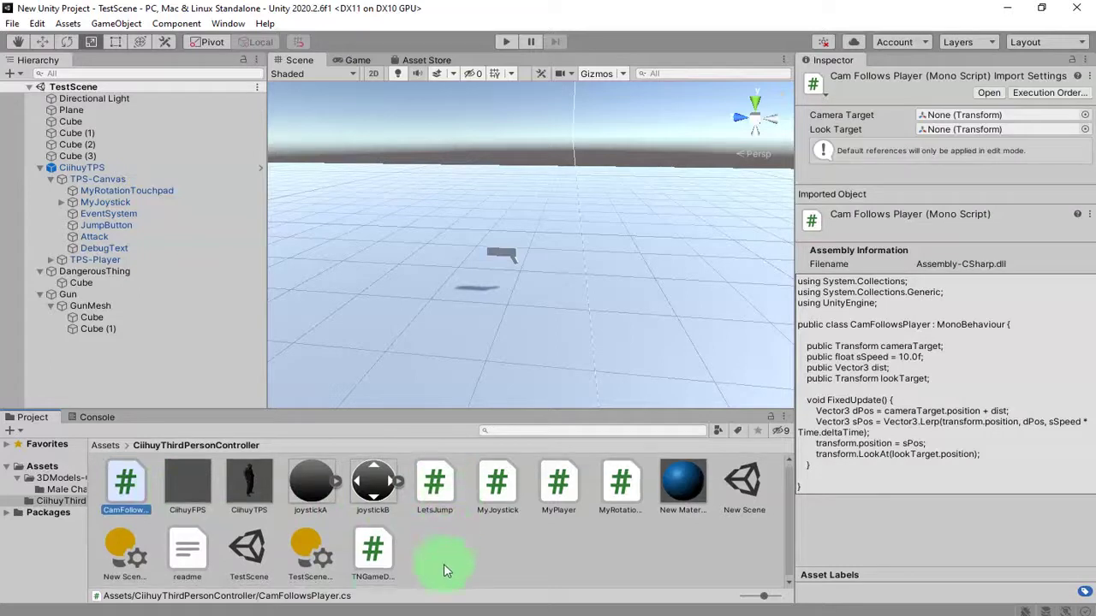
click(374, 566)
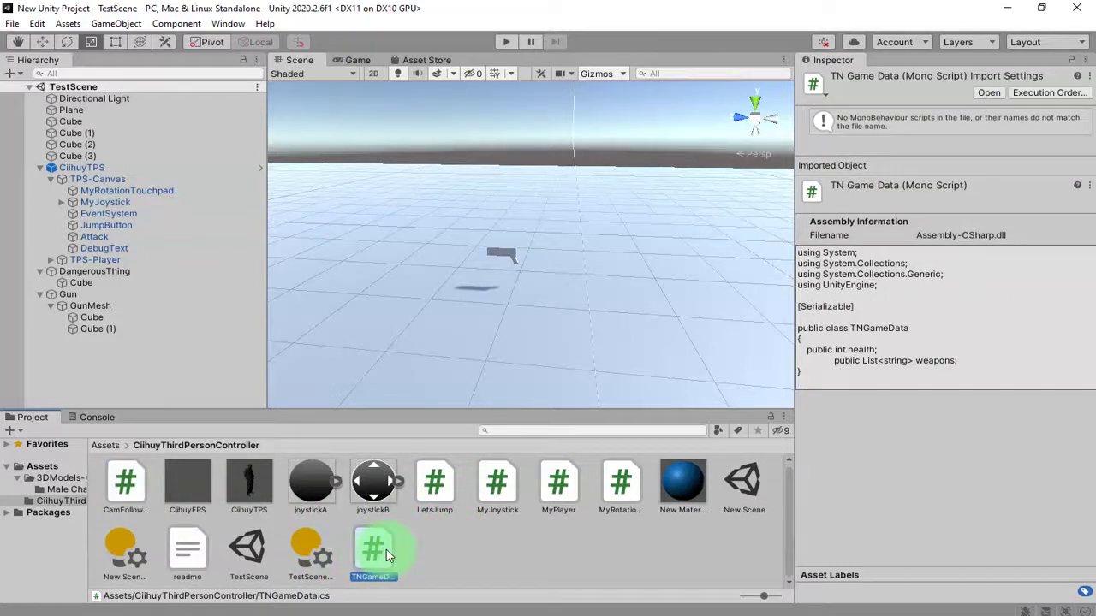
double_click(386, 550)
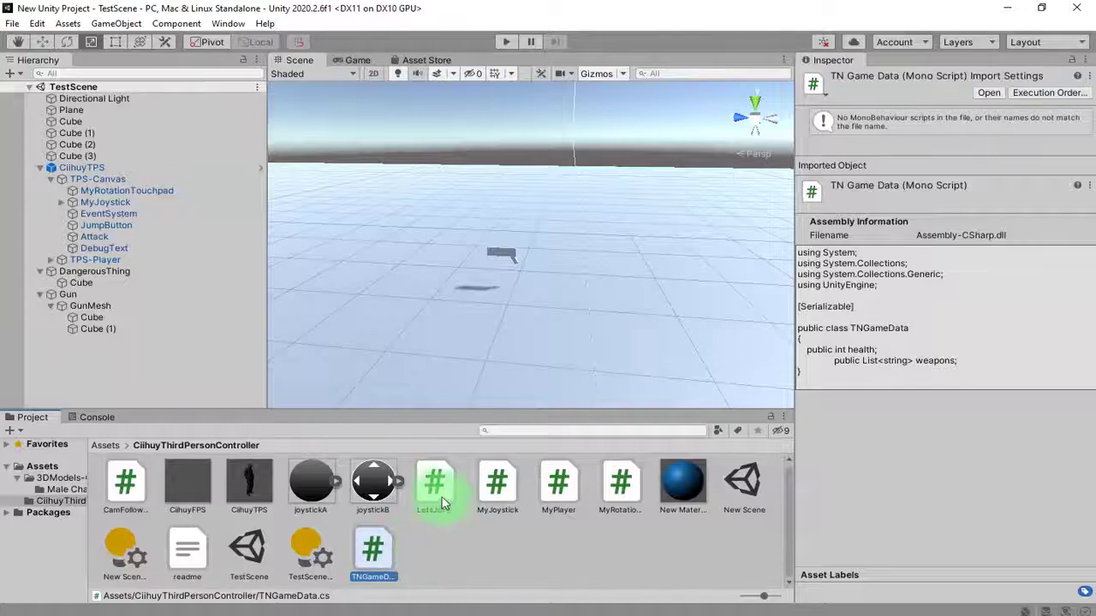
double_click(436, 486)
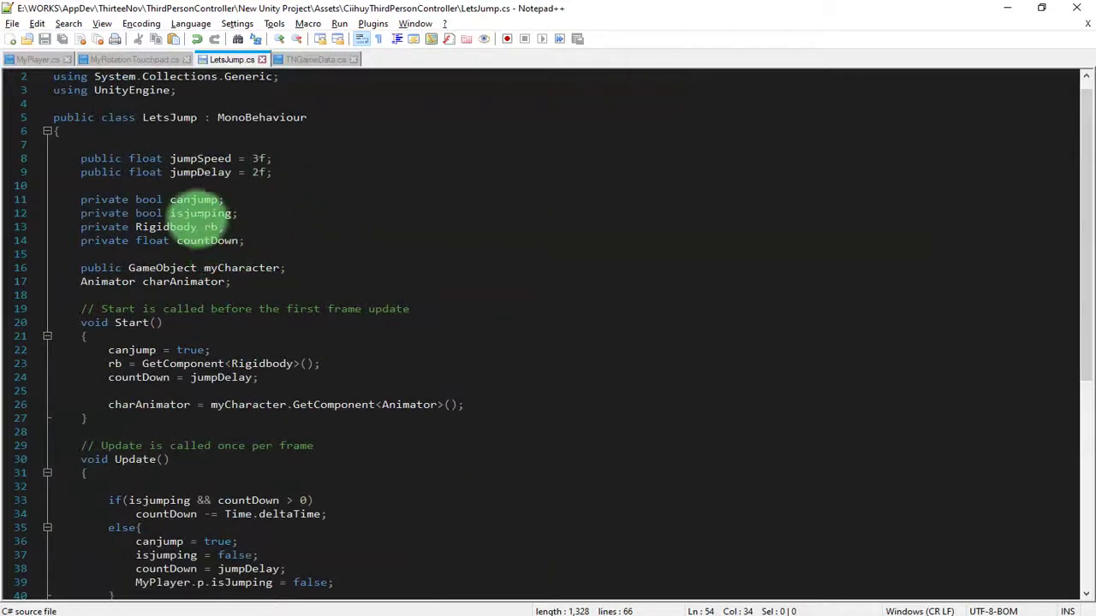
Highlight the isjumping uses and review the LJ coroutine in LetsJump.cs
double_click(199, 214)
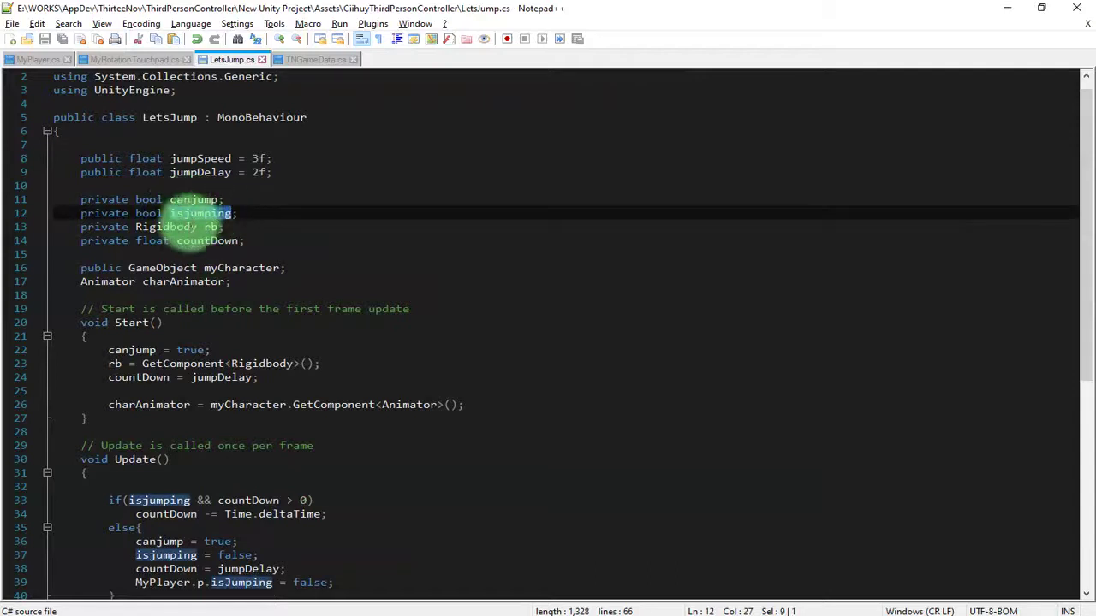
scroll(218, 214, down, 2)
scroll(236, 188, up, 1)
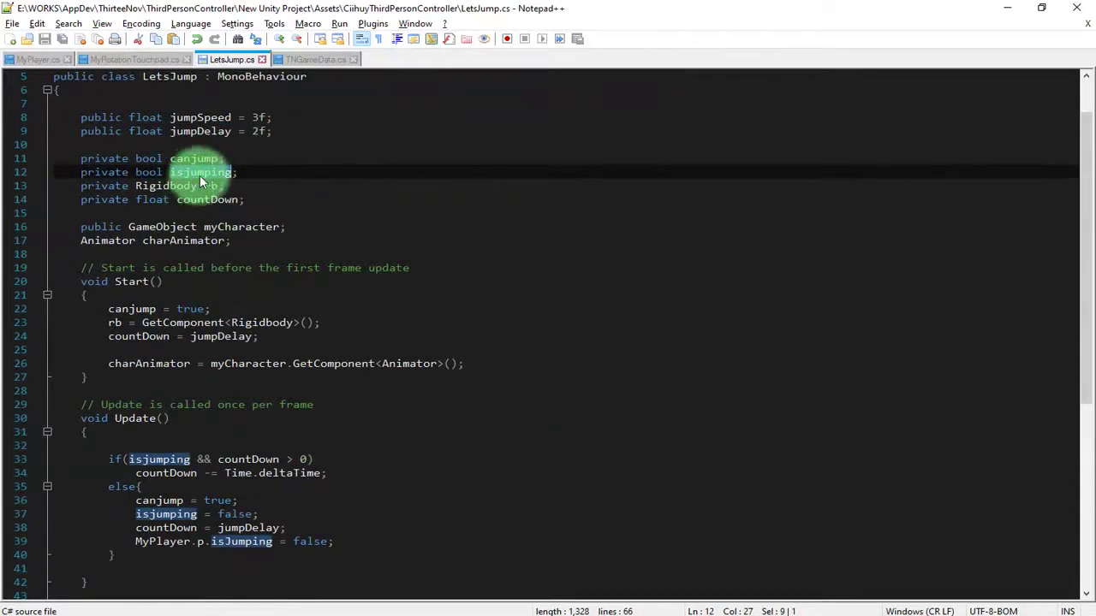
scroll(200, 178, down, 3)
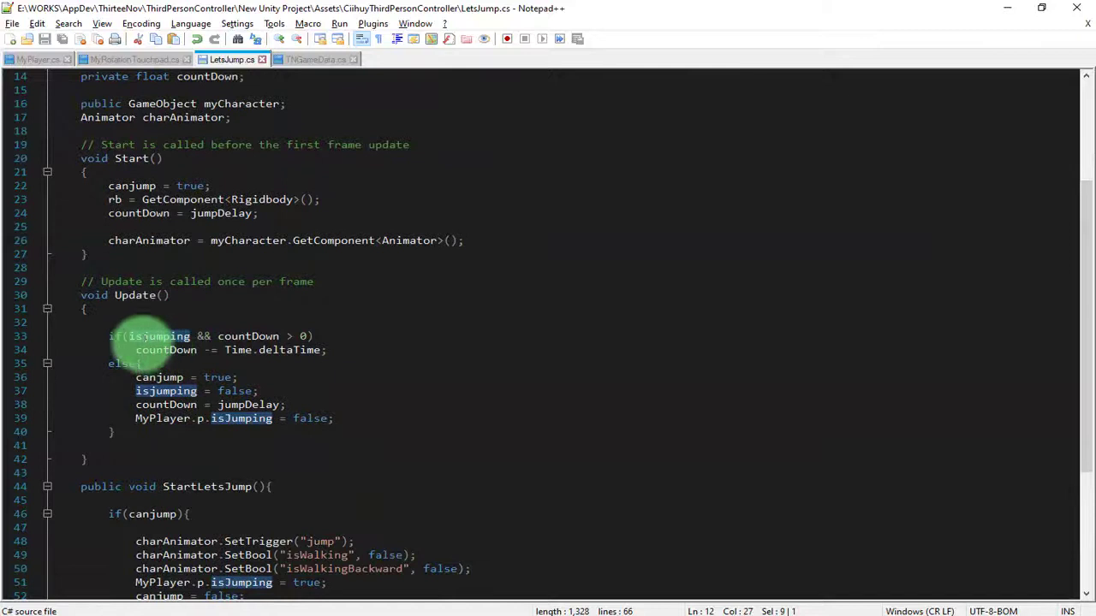
scroll(163, 353, down, 3)
scroll(196, 379, down, 2)
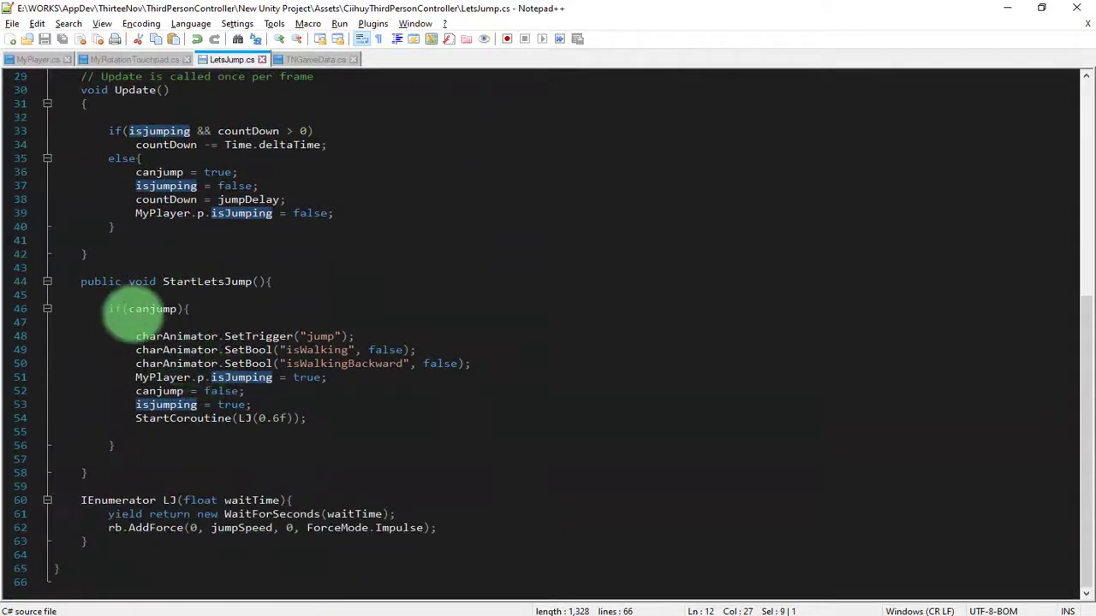
mouse_move(81, 500)
mouse_down()
mouse_move(149, 528)
mouse_move(43, 254)
mouse_up()
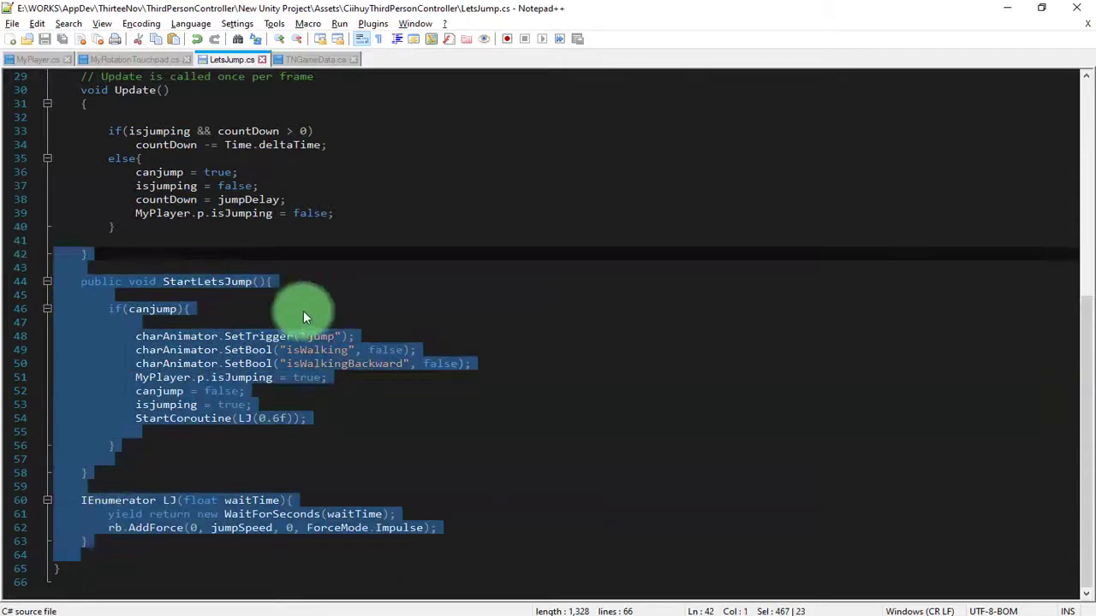
click(347, 270)
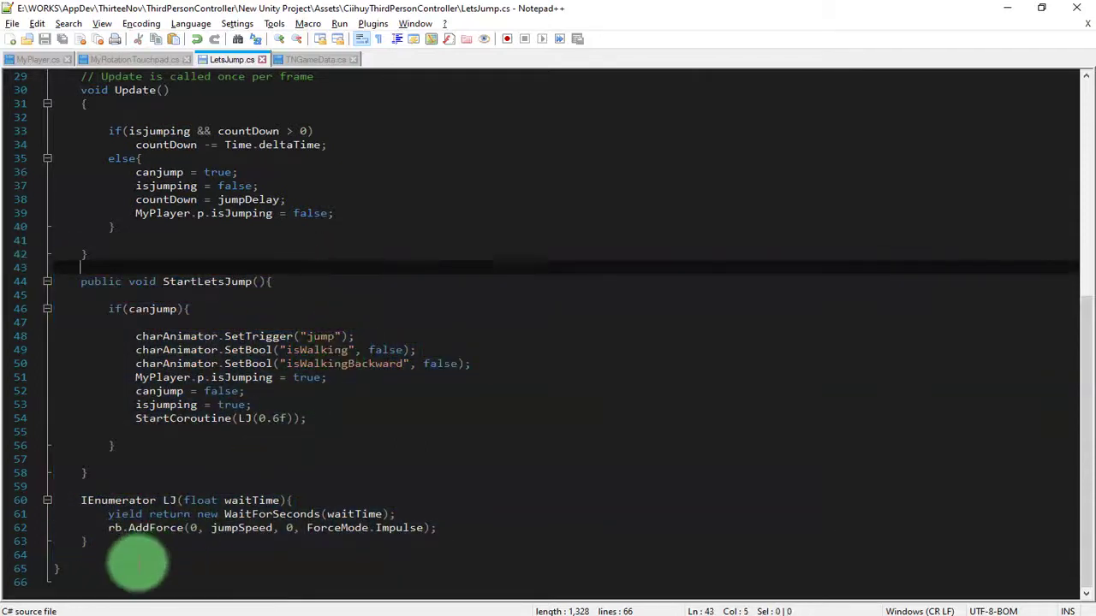
click(137, 562)
Select the whole StartLetsJump method, then preview MyJoystick in Unity
scroll(183, 542, up, 1)
scroll(179, 542, up, 2)
scroll(175, 541, up, 3)
scroll(171, 540, up, 3)
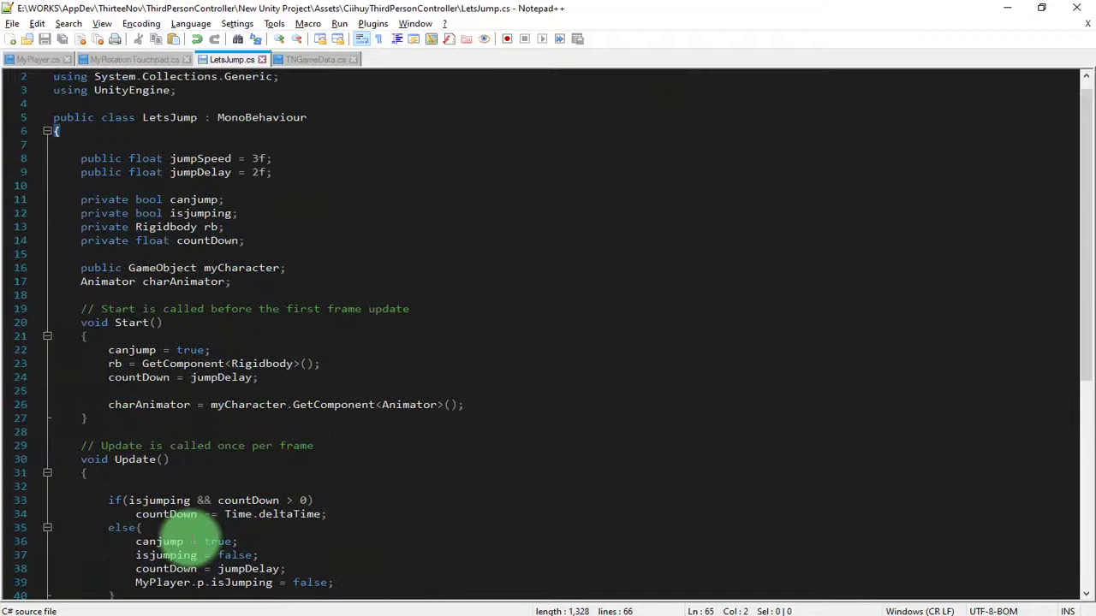
scroll(171, 539, down, 5)
scroll(180, 523, down, 1)
scroll(185, 531, down, 1)
scroll(189, 544, down, 2)
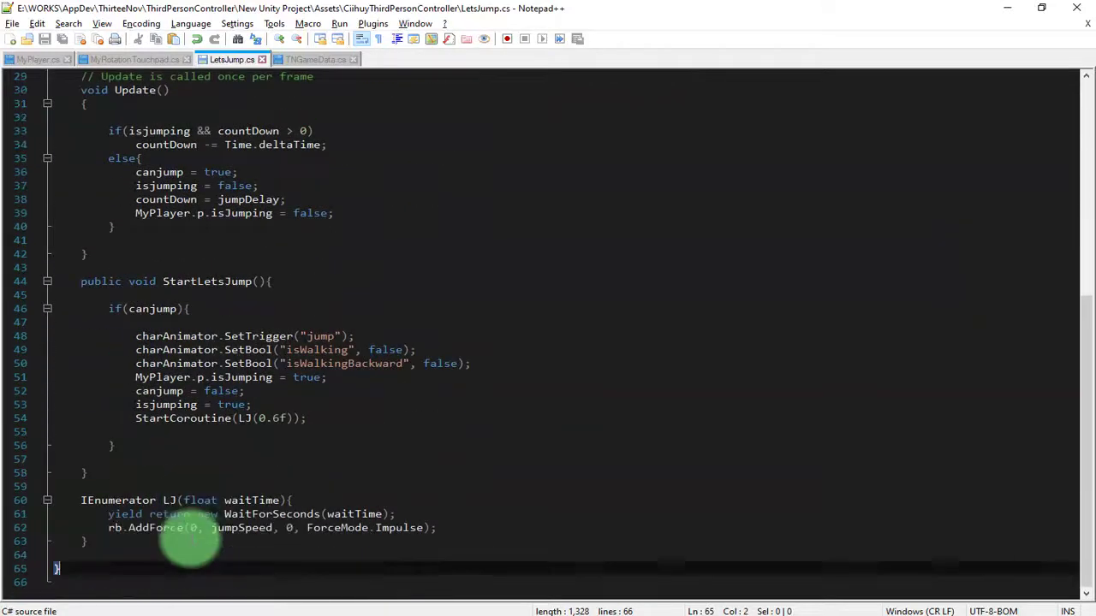
mouse_move(83, 282)
mouse_down()
mouse_move(311, 473)
mouse_move(432, 545)
mouse_move(506, 545)
mouse_up()
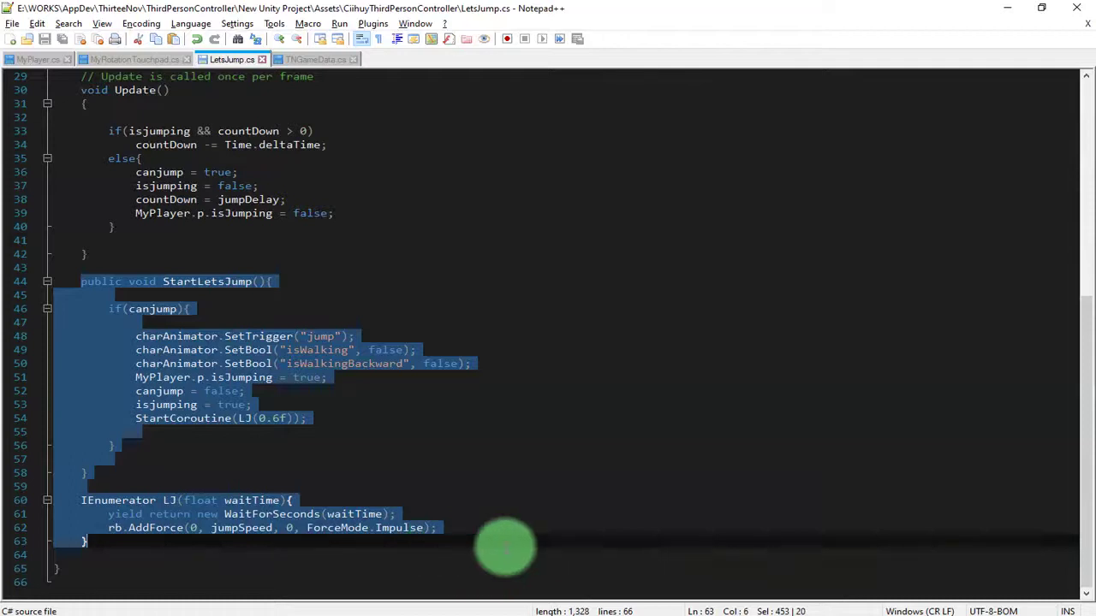
click(129, 613)
click(499, 486)
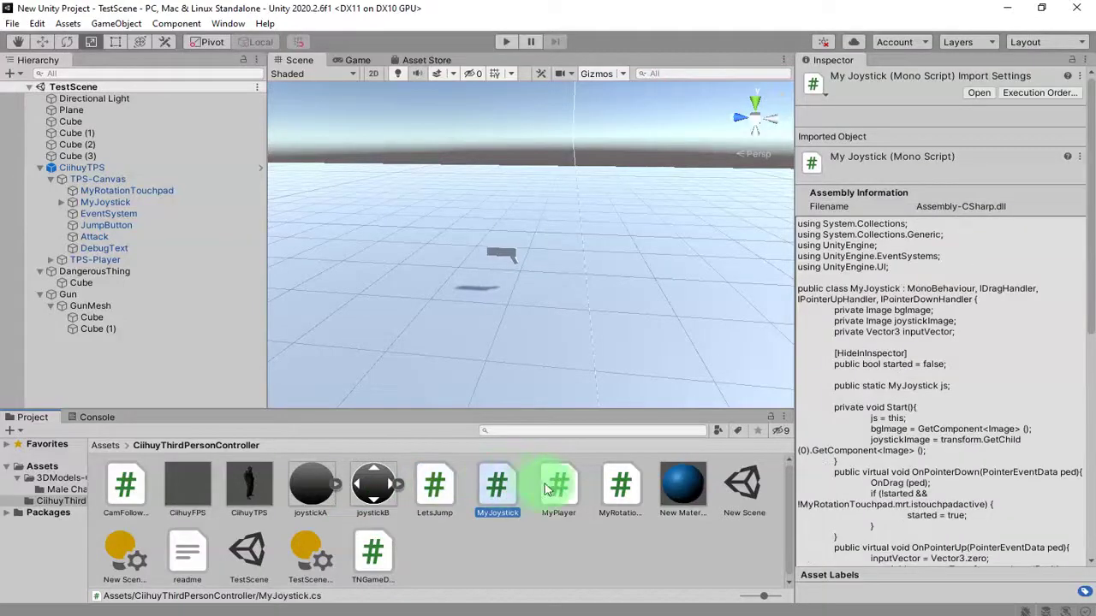
Open MyJoystick.cs from the Project panel in Notepad++ and scroll through it
click(561, 488)
click(507, 501)
double_click(507, 500)
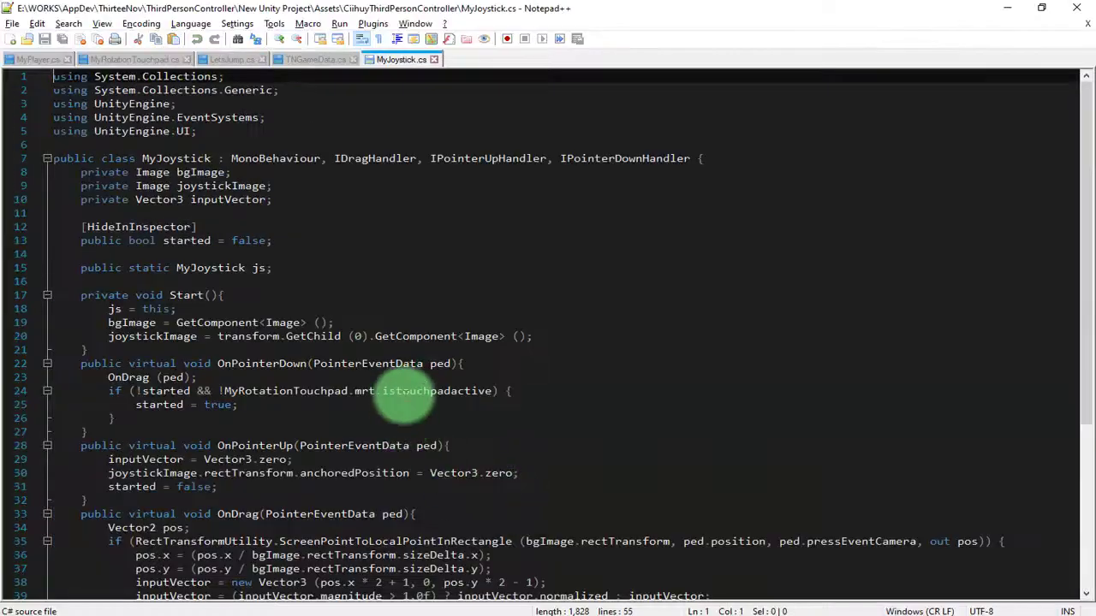
scroll(399, 394, up, 3)
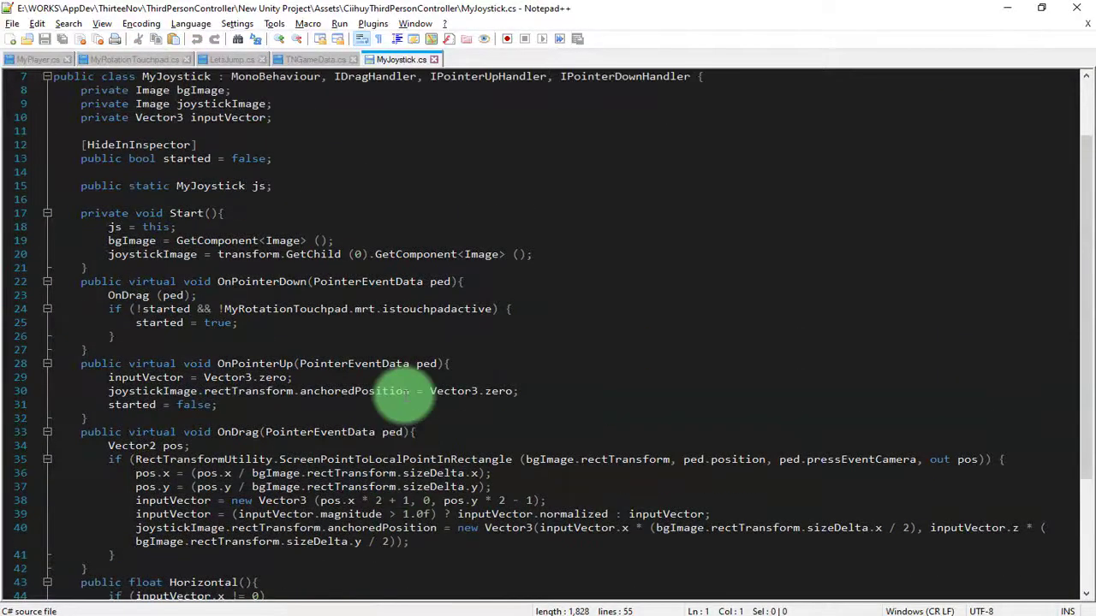
scroll(386, 398, down, 4)
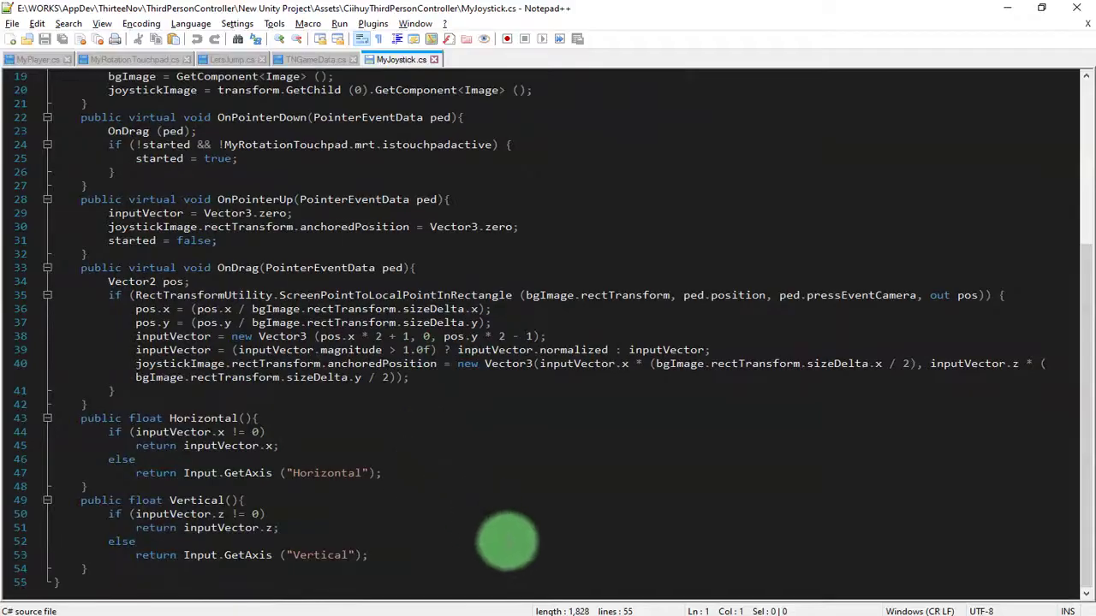
Open MyPlayer.cs from Unity and scroll up through its code from line 125
key(alt+Tab)
double_click(566, 485)
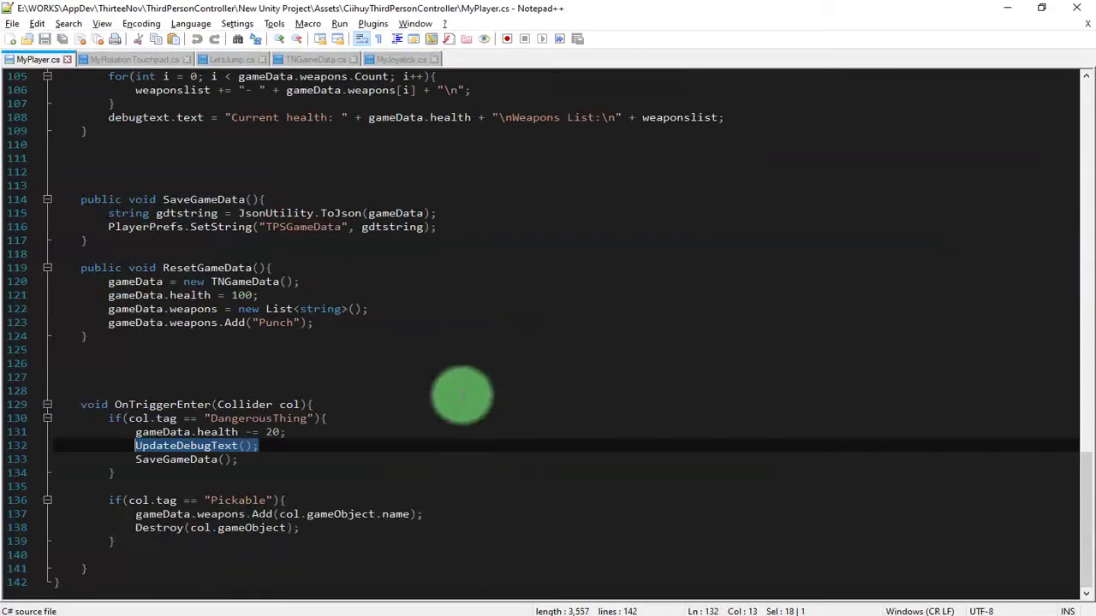
click(445, 350)
scroll(453, 379, up, 4)
scroll(453, 379, up, 1)
scroll(454, 385, up, 3)
scroll(453, 390, up, 3)
scroll(453, 389, up, 3)
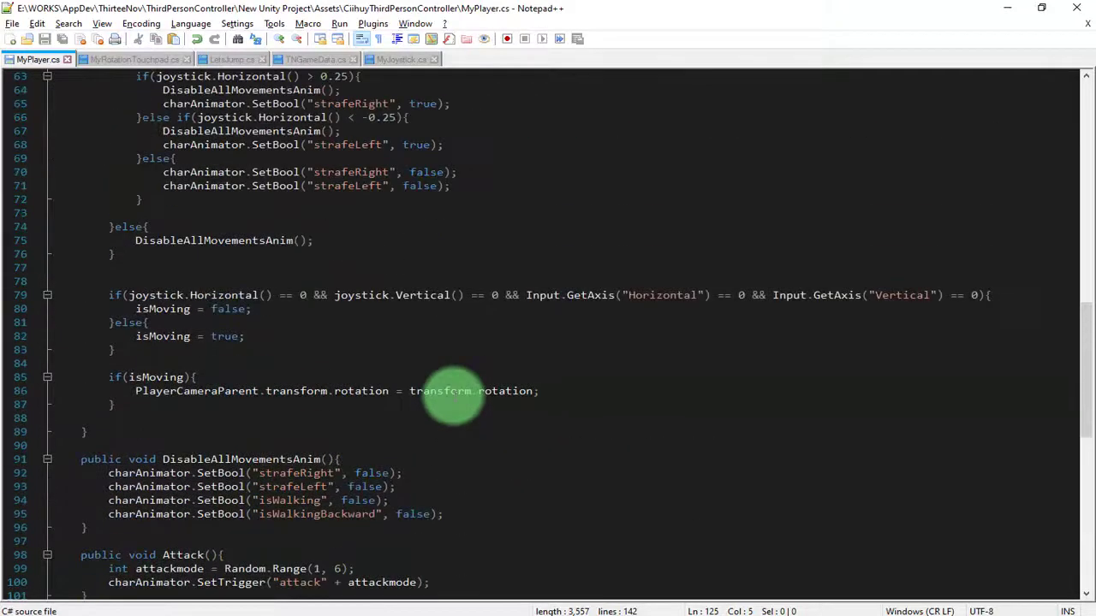
scroll(454, 392, up, 3)
scroll(453, 396, up, 5)
scroll(453, 397, up, 8)
scroll(455, 384, up, 5)
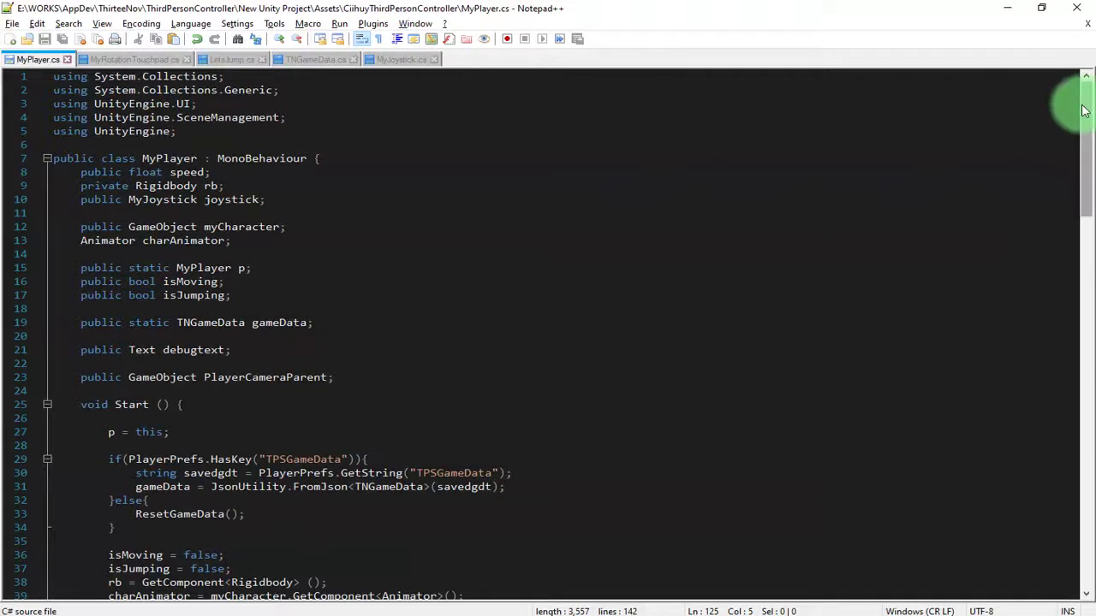
mouse_move(1086, 114)
mouse_down()
mouse_move(1090, 449)
mouse_move(1090, 94)
mouse_up()
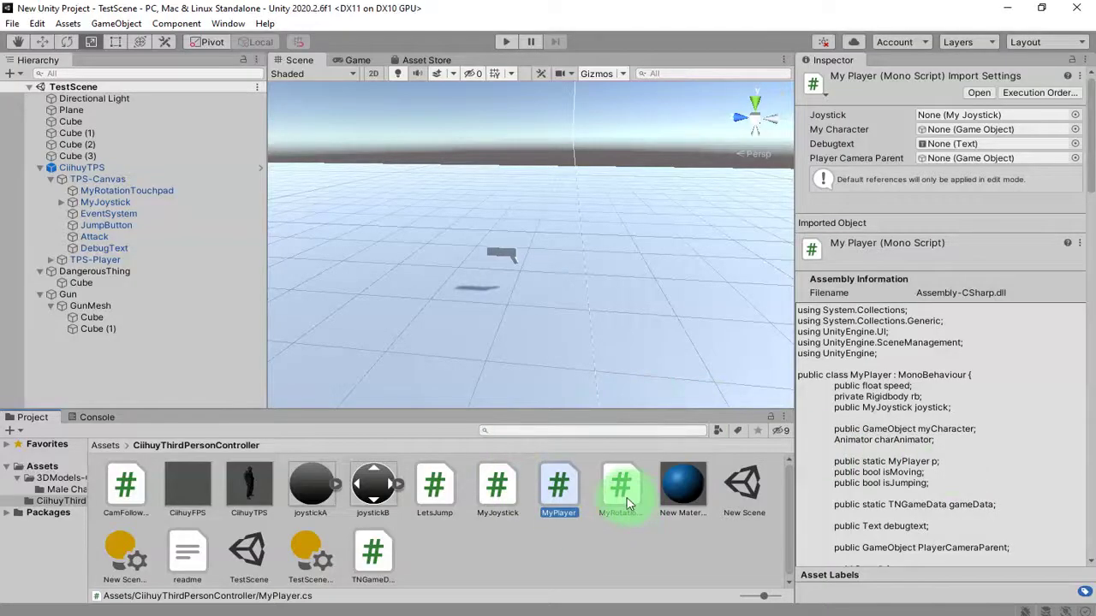
Open MyRotationTouchpad.cs in Notepad++ and scroll through its code
click(625, 504)
double_click(629, 488)
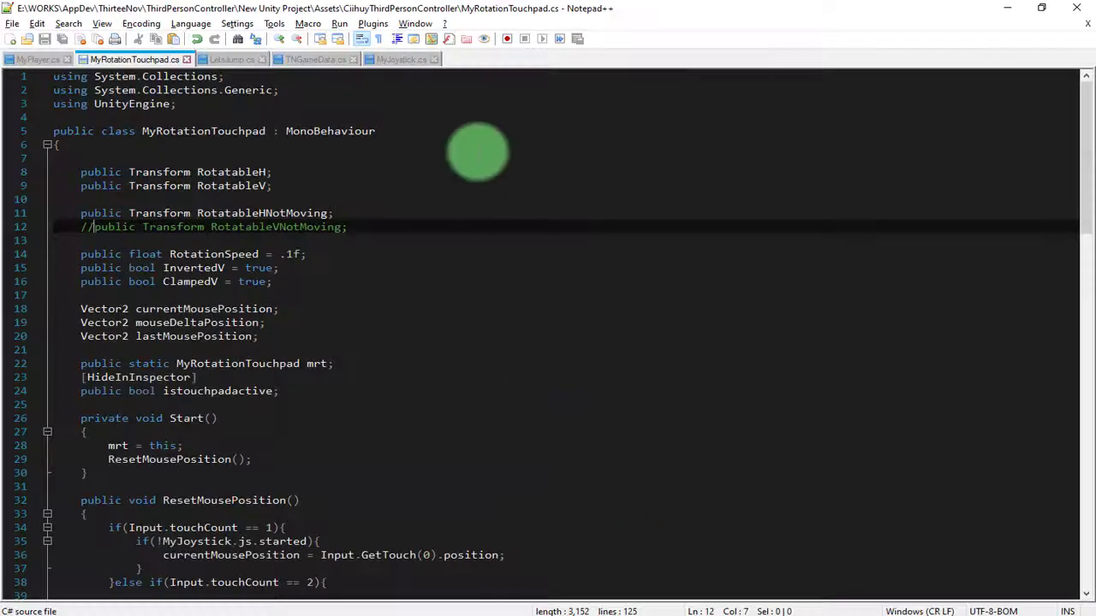
scroll(839, 248, down, 4)
scroll(839, 248, down, 4)
scroll(839, 248, up, 4)
scroll(839, 248, up, 3)
scroll(839, 248, up, 1)
scroll(839, 248, down, 1)
scroll(839, 249, down, 3)
scroll(839, 248, down, 4)
scroll(839, 249, down, 3)
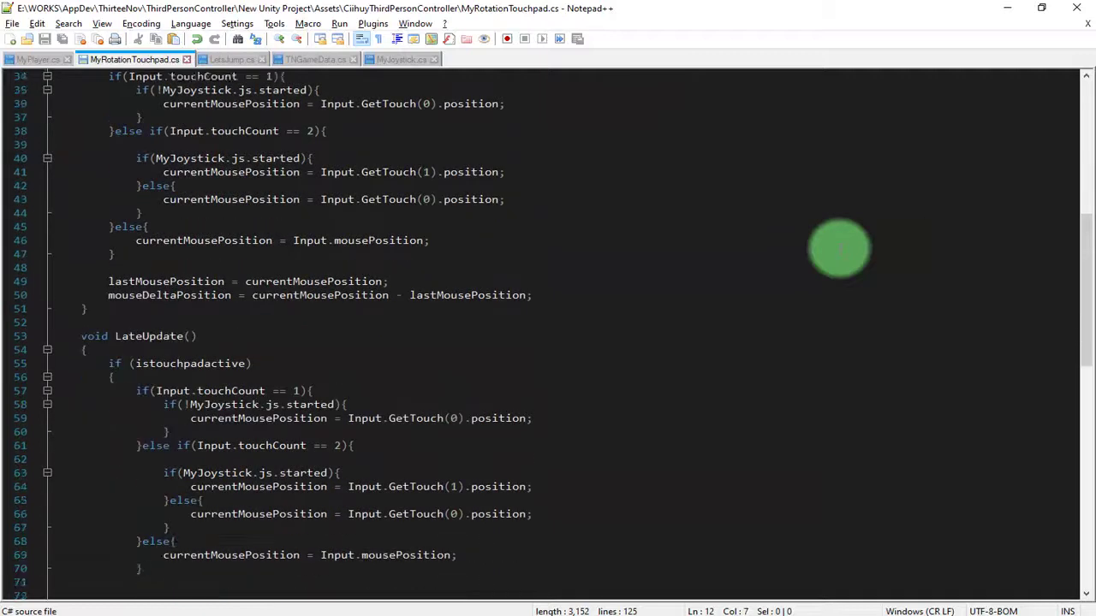
scroll(839, 248, down, 1)
scroll(839, 248, down, 3)
scroll(839, 249, down, 1)
scroll(839, 248, down, 2)
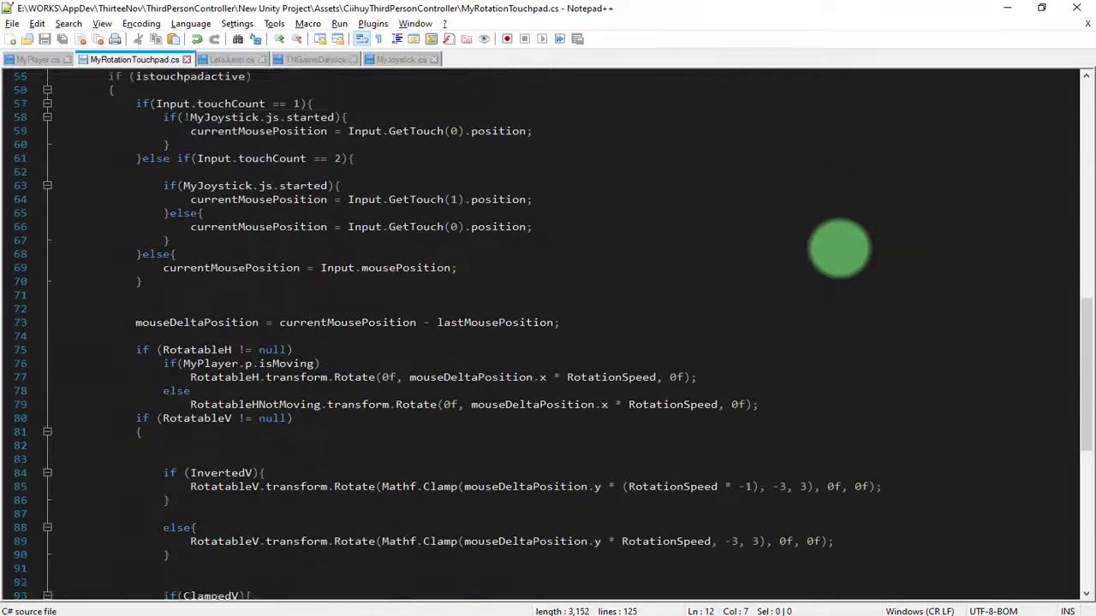
scroll(839, 249, down, 1)
scroll(839, 249, down, 1)
scroll(839, 248, down, 4)
scroll(839, 249, down, 2)
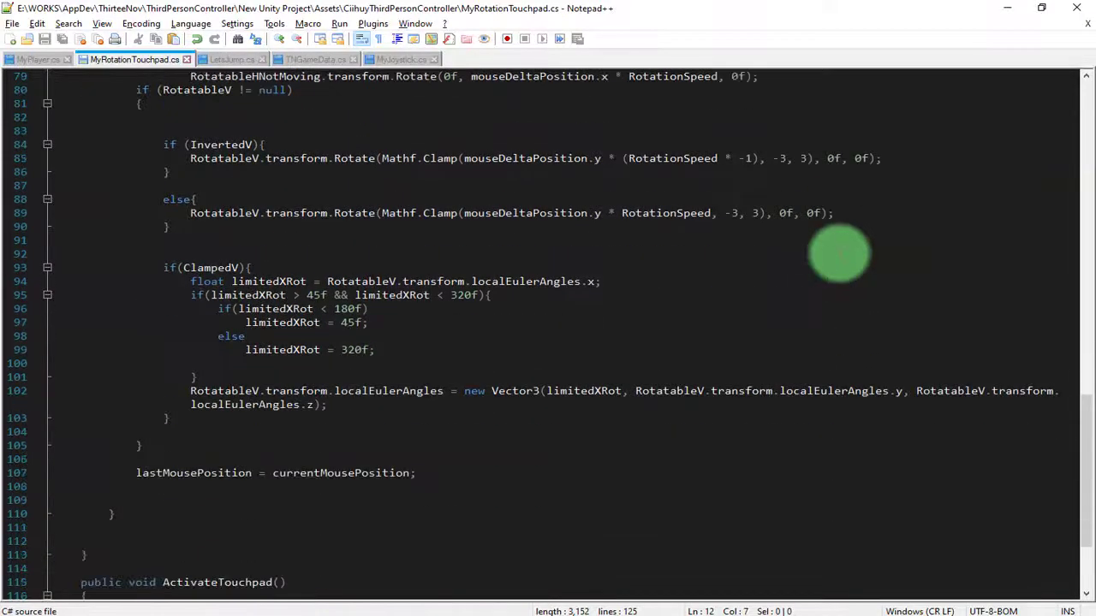
scroll(839, 253, down, 4)
Return to the MyPlayer.cs tab and select the UpdateDebugText(); call on line 132
key(alt+Tab)
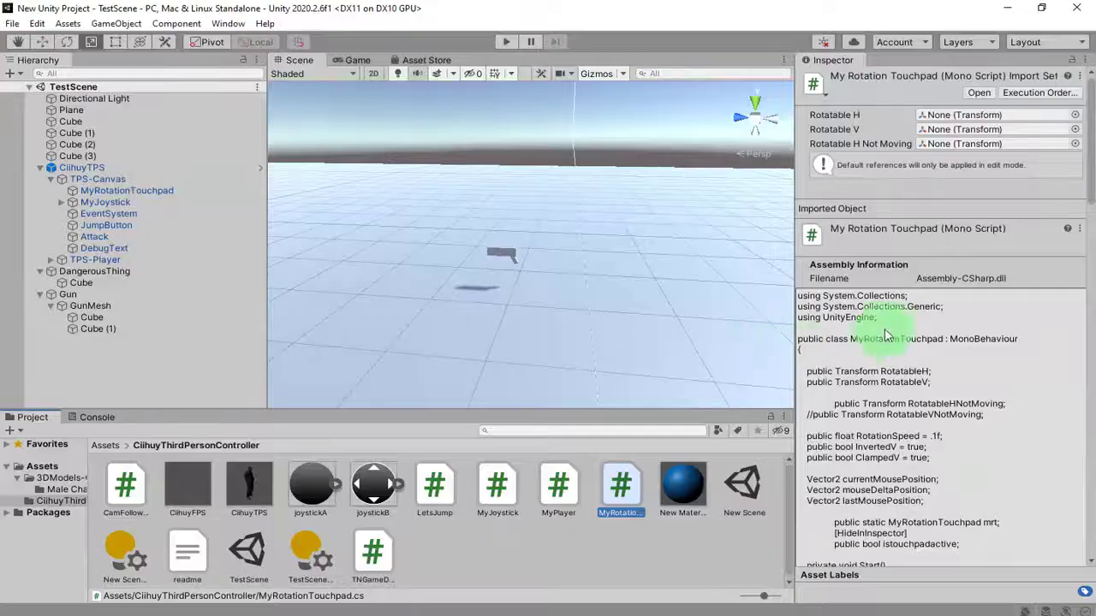
key(alt+Tab)
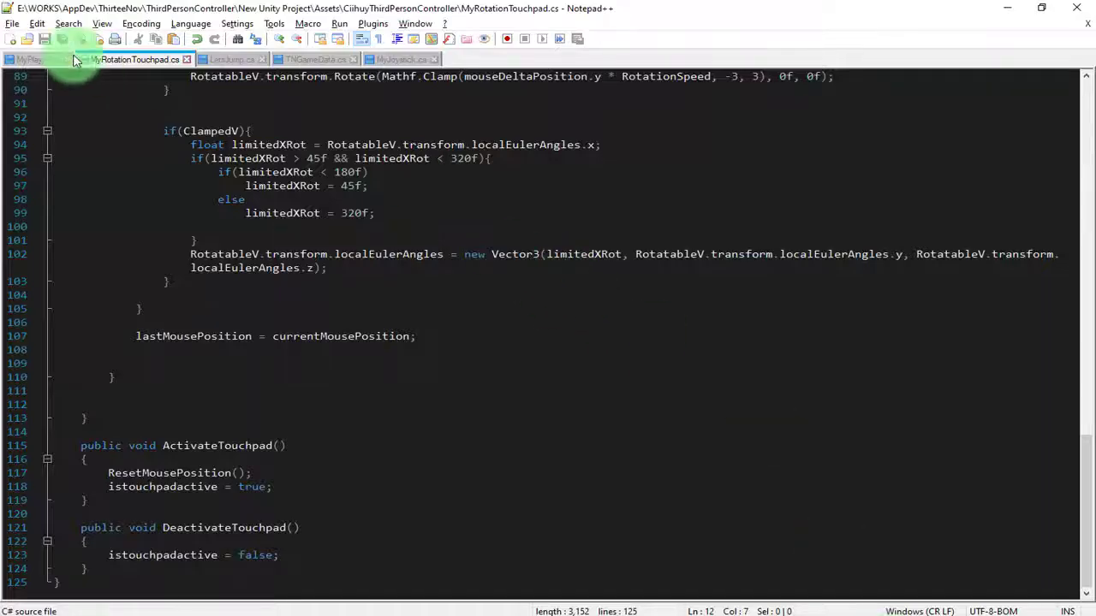
click(34, 60)
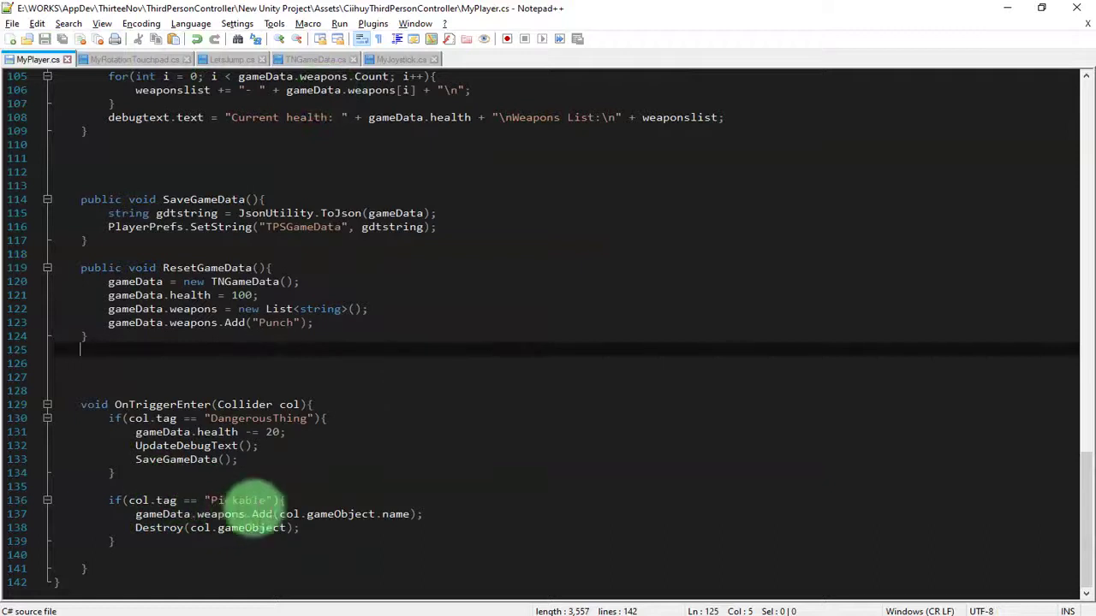
click(205, 445)
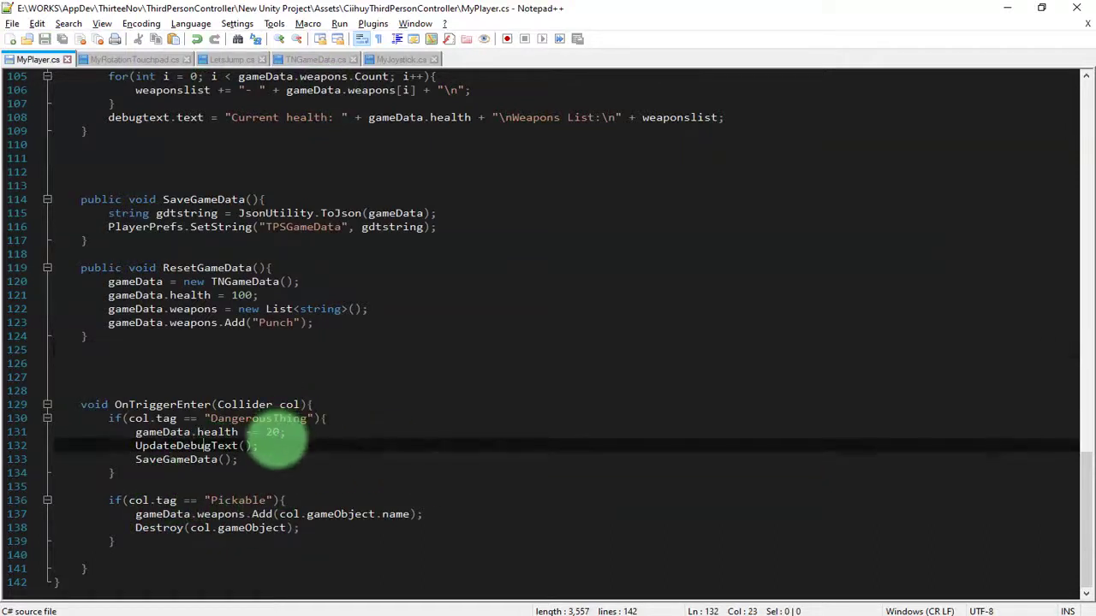
drag(258, 445, 135, 445)
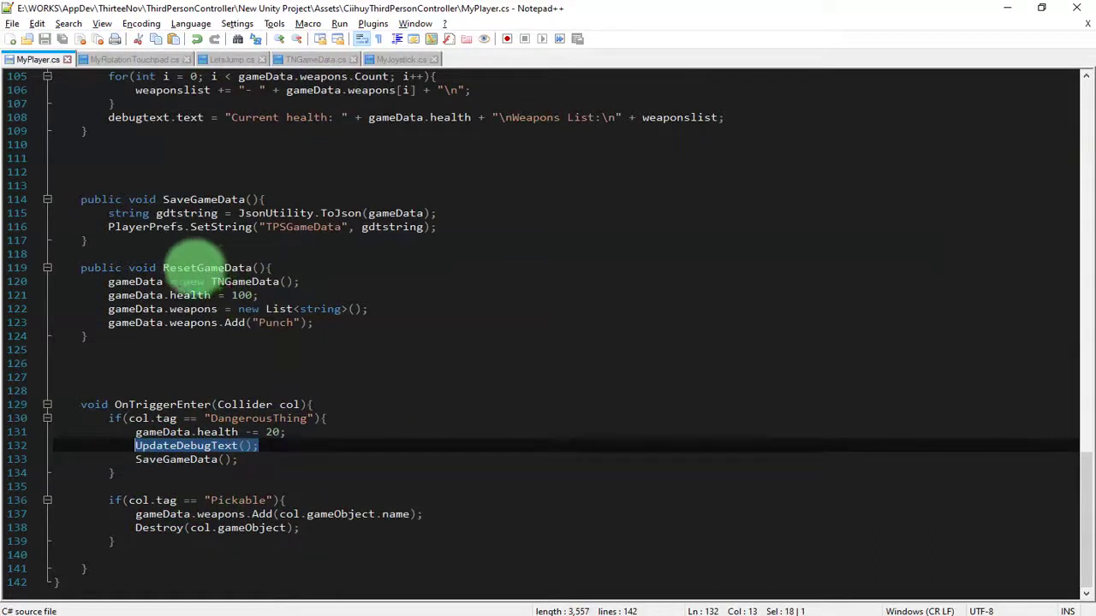
Search MyPlayer.cs for UpdateDebugText occurrences, including the method definition
scroll(261, 403, up, 3)
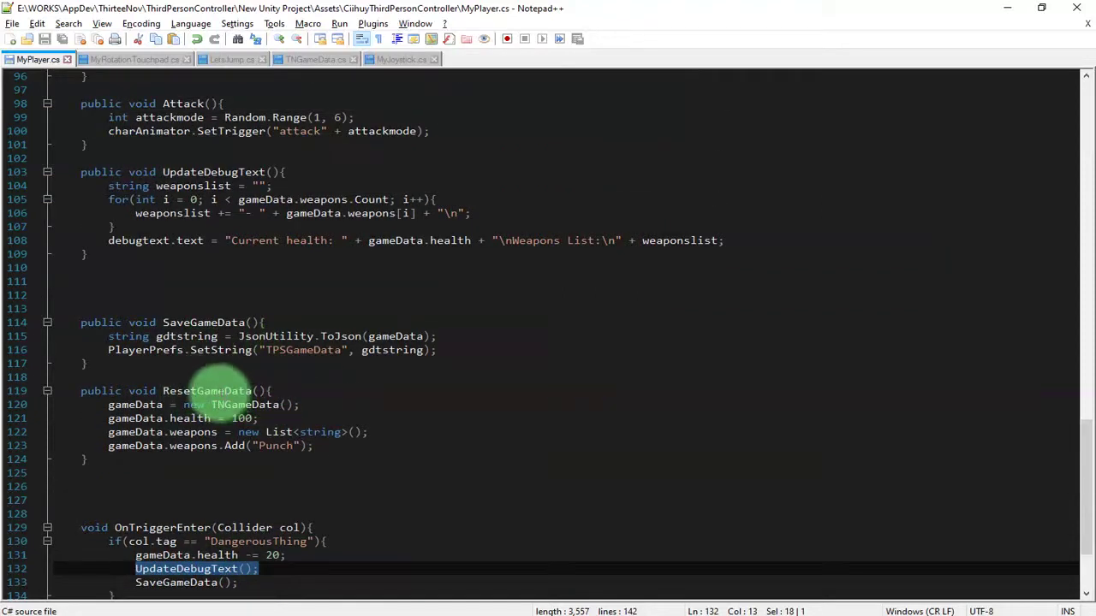
scroll(219, 391, up, 3)
scroll(219, 392, up, 1)
scroll(218, 391, up, 4)
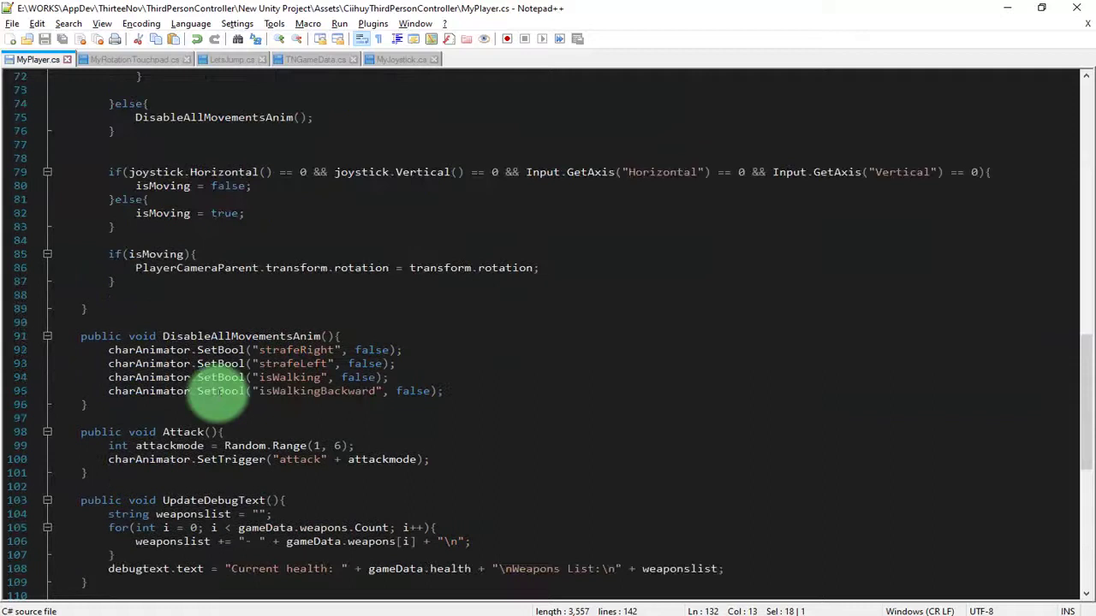
scroll(219, 394, up, 4)
scroll(224, 393, up, 3)
scroll(248, 405, down, 12)
scroll(263, 417, down, 6)
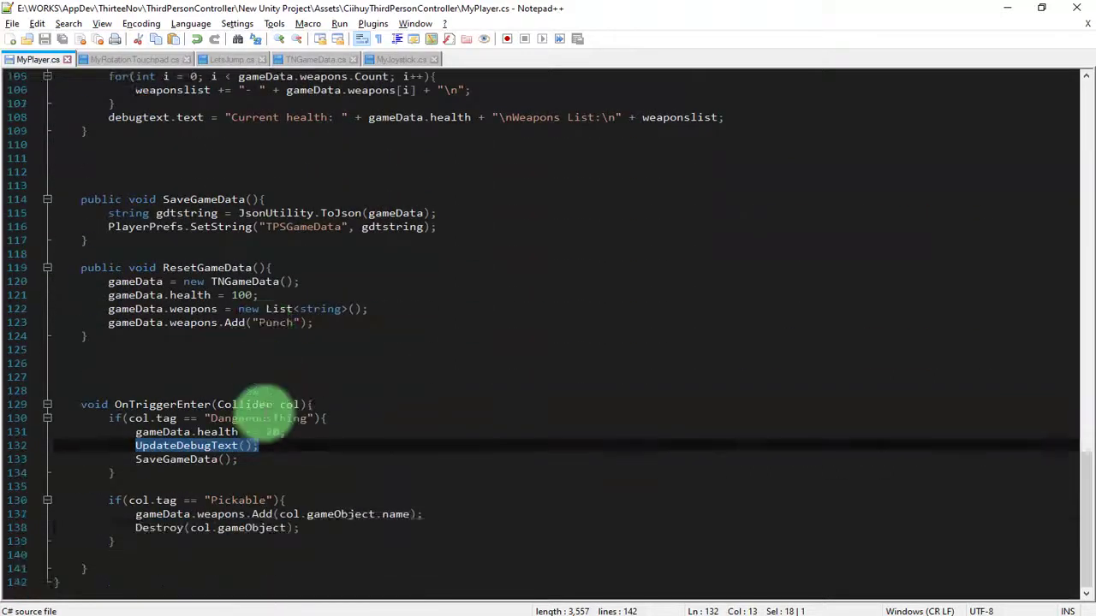
key(ctrl+f)
key(Return)
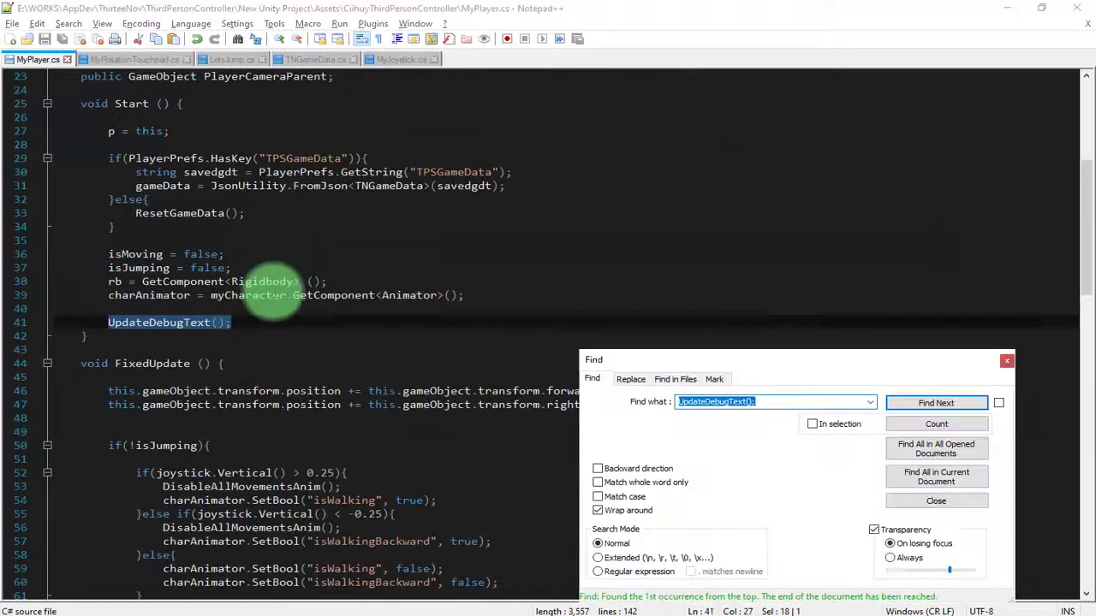
key(Return)
key(Return)
key(Return)
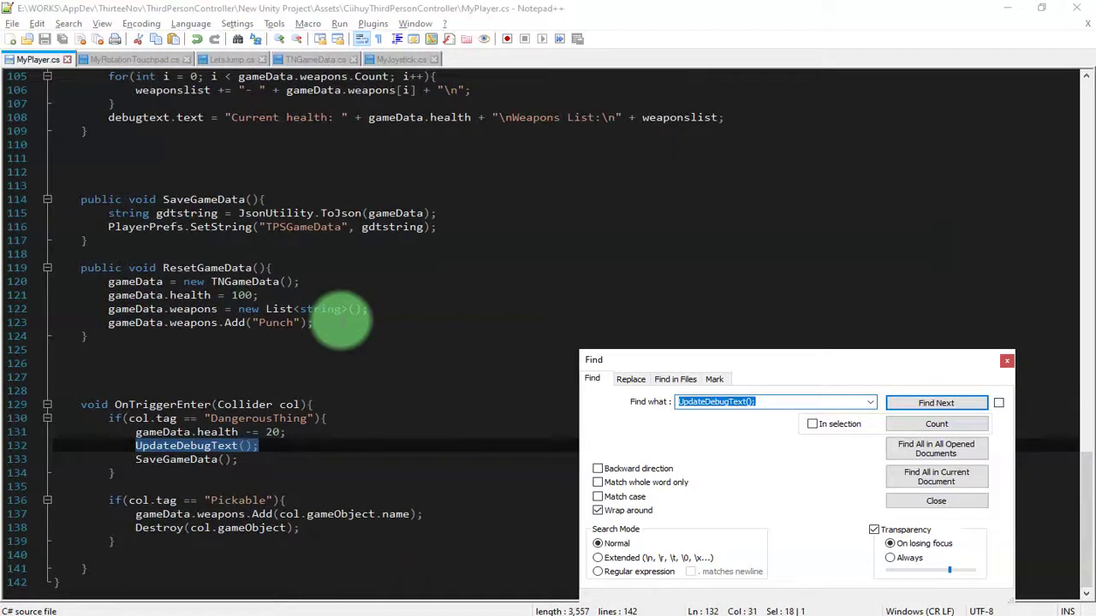
click(204, 446)
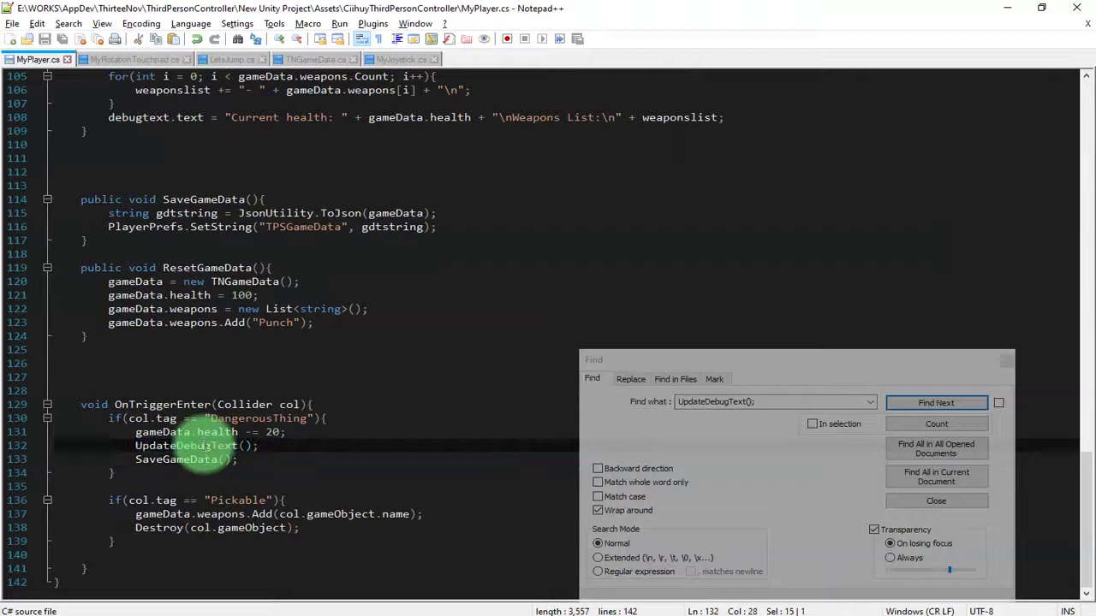
key(ctrl+f)
key(Return)
key(Return)
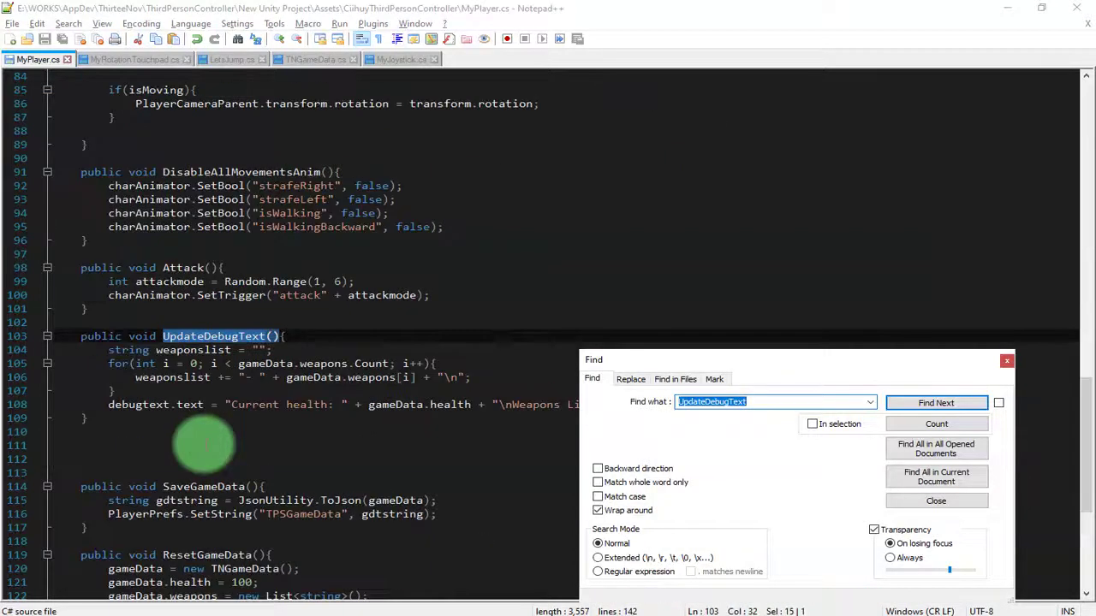
Review the UpdateDebugText method and switch Unity to the Game view
drag(81, 337, 197, 418)
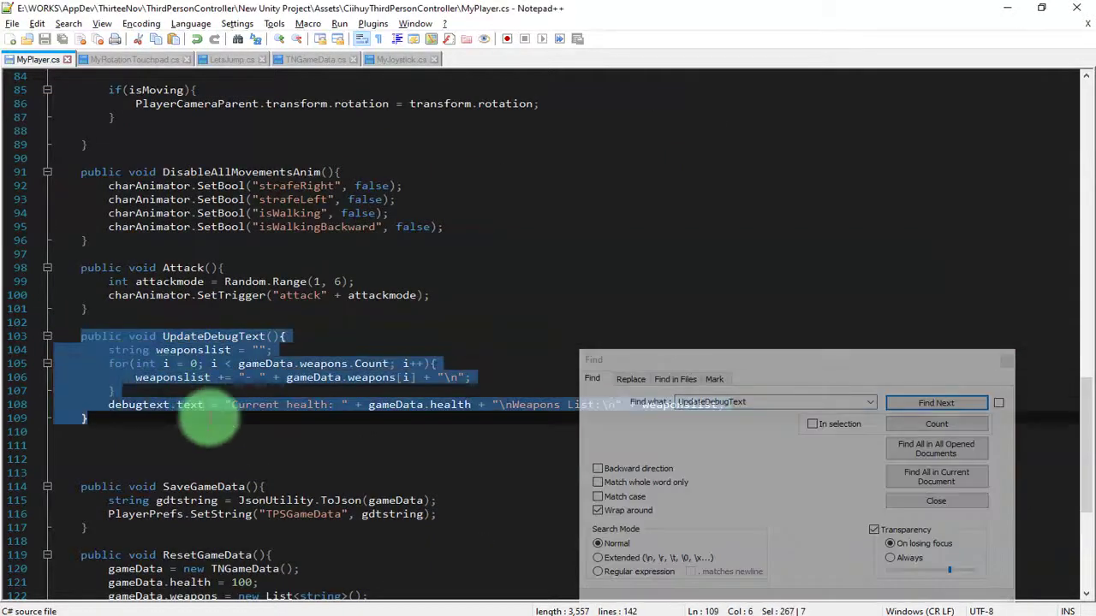
scroll(183, 325, down, 1)
scroll(326, 326, down, 1)
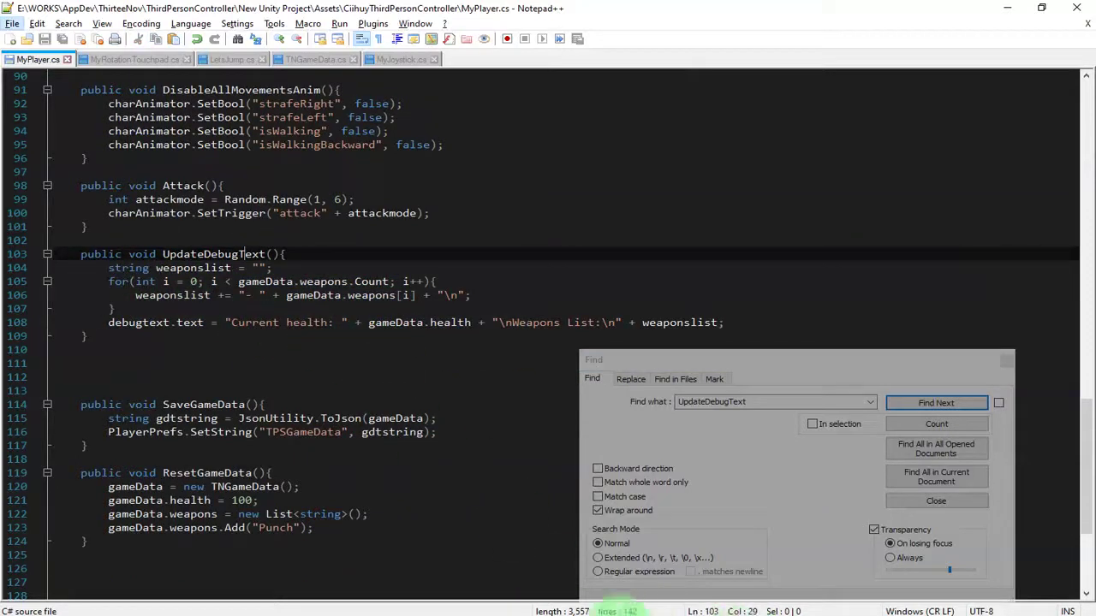
click(203, 611)
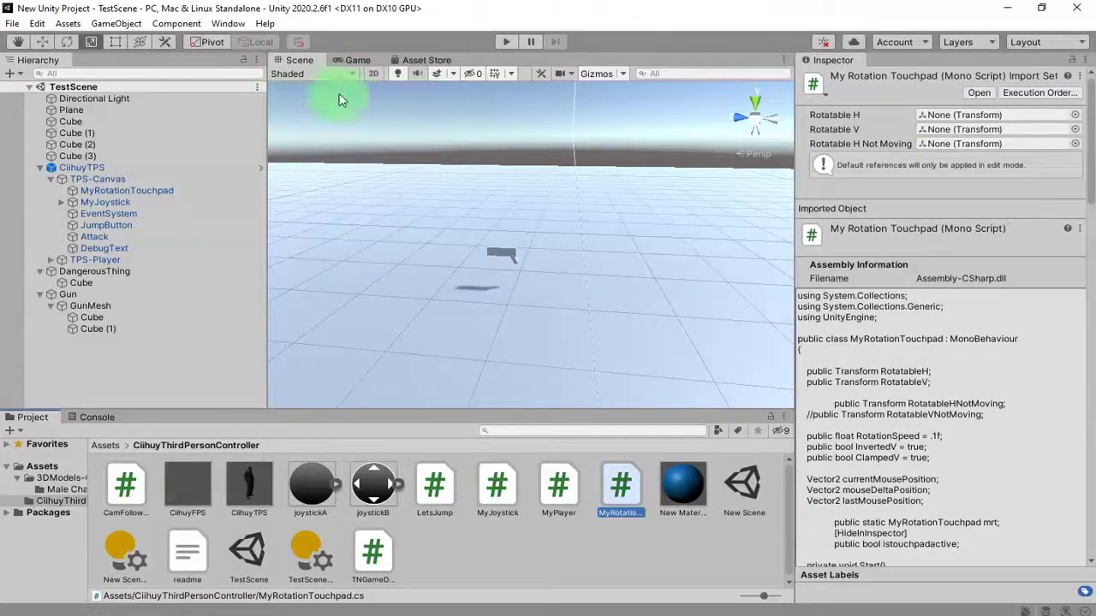
click(358, 60)
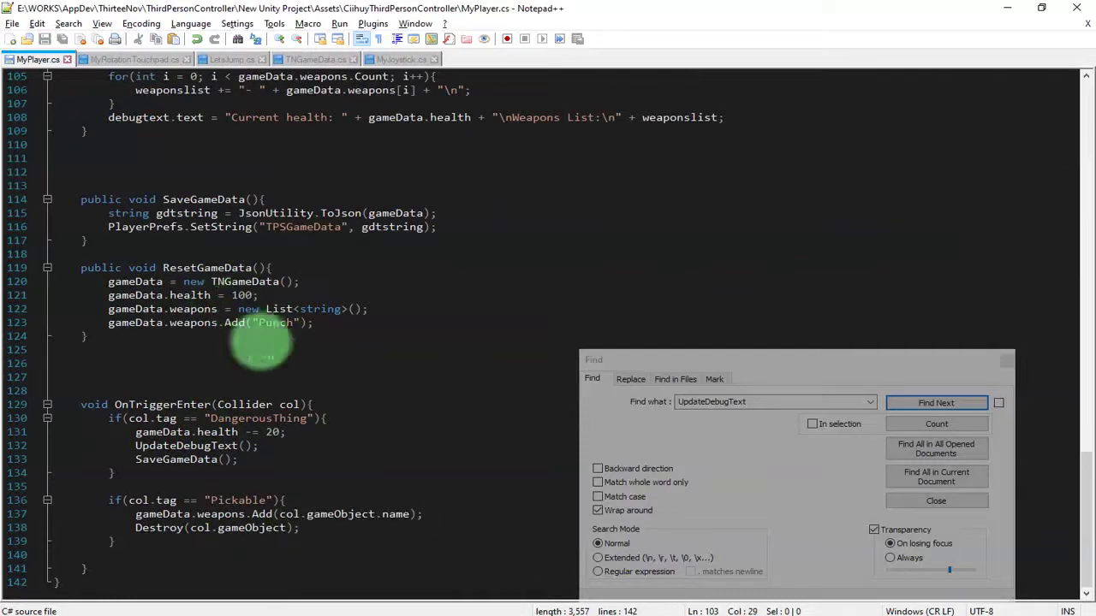
Copy UpdateDebugText(); from line 132, paste it after Destroy on line 139, and save
click(336, 529)
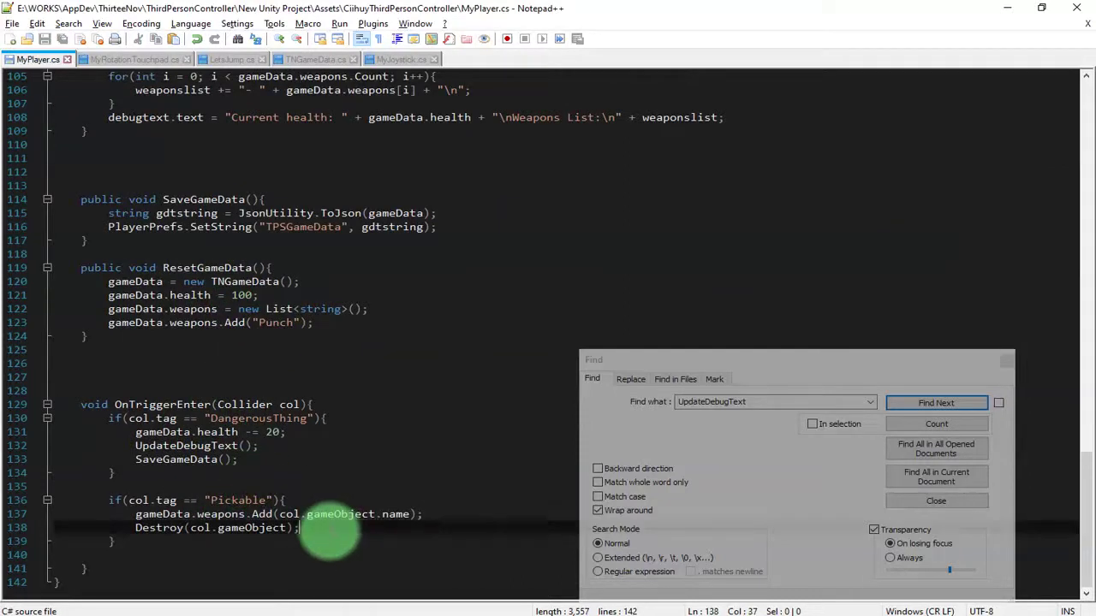
drag(259, 446, 137, 446)
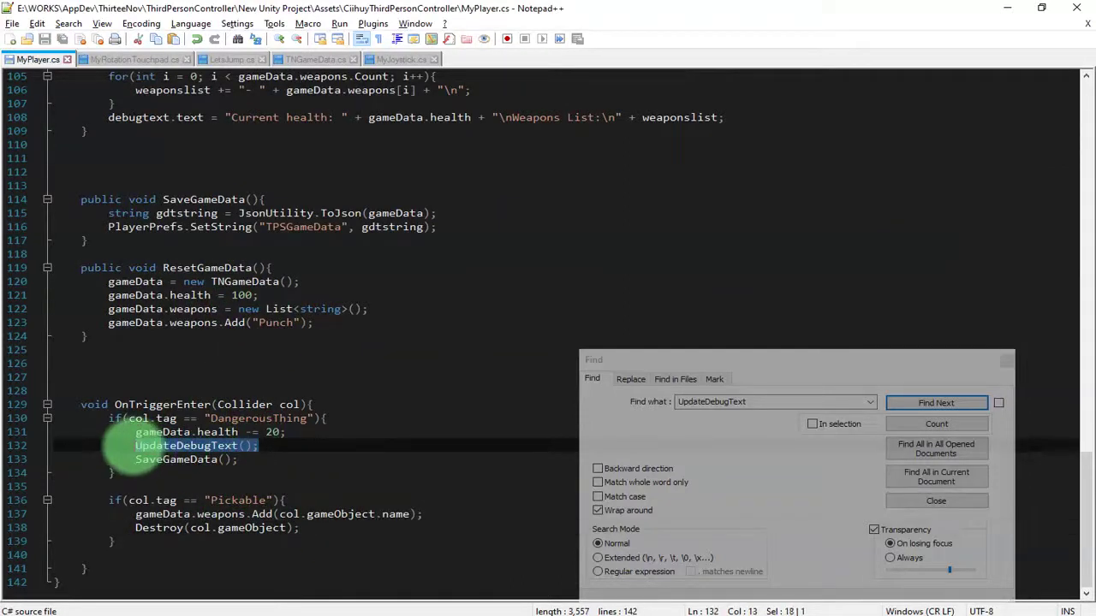
key(ctrl+c)
click(351, 525)
key(Return)
key(ctrl+v)
key(ctrl+s)
key(alt+Tab)
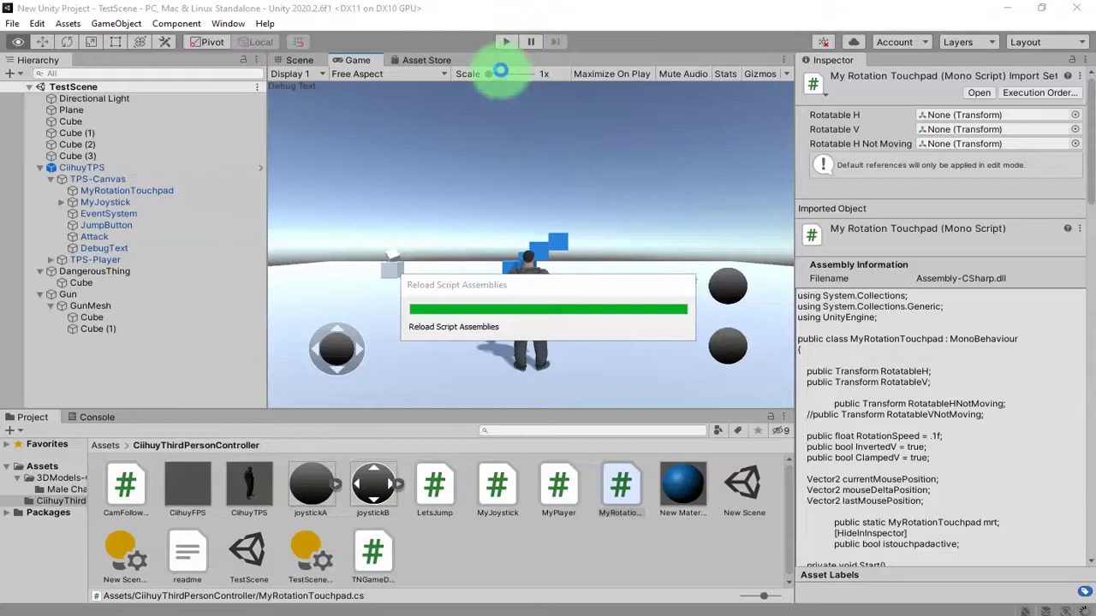
Play the scene and steer the character to collect the gun pickup
click(499, 47)
click(560, 140)
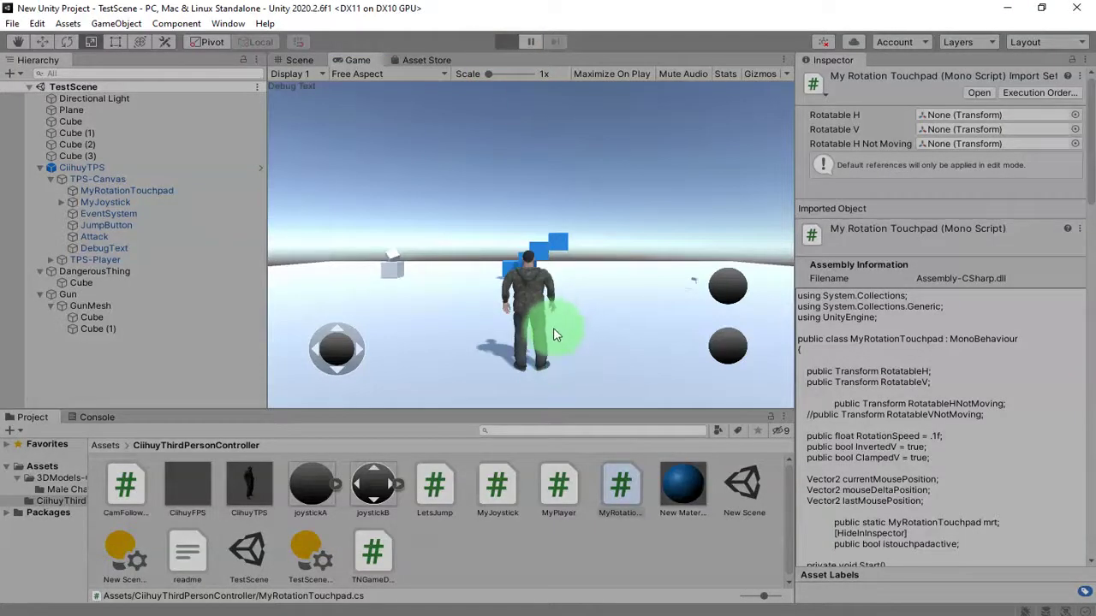
mouse_move(553, 334)
mouse_down()
mouse_move(389, 221)
mouse_move(309, 132)
mouse_move(681, 317)
mouse_move(651, 376)
mouse_move(525, 247)
mouse_move(489, 232)
mouse_move(355, 237)
mouse_move(432, 290)
mouse_up()
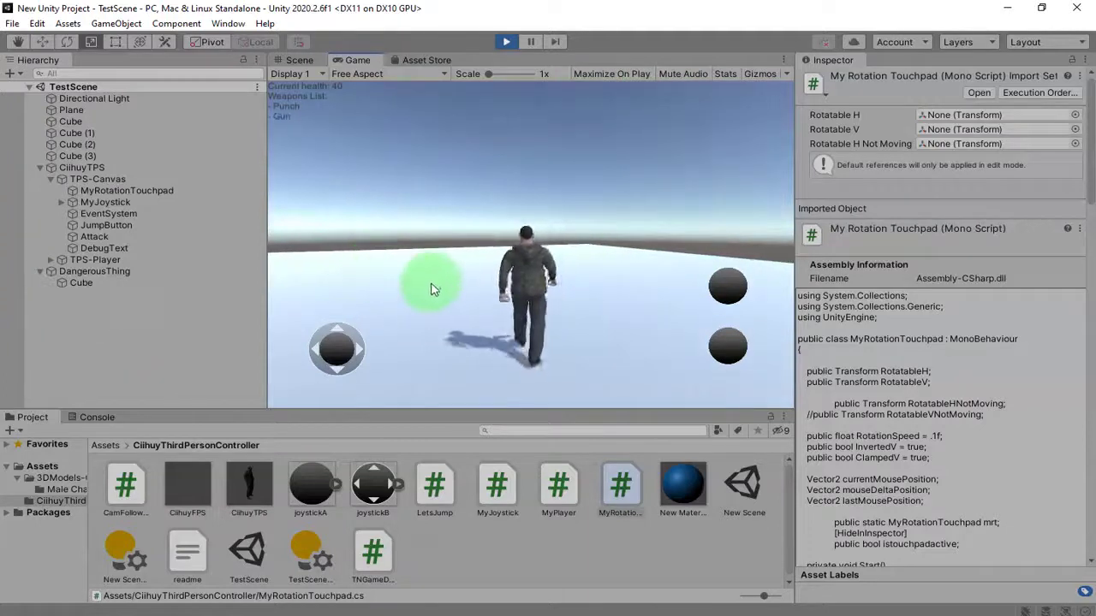
mouse_move(285, 120)
mouse_down()
mouse_move(629, 257)
mouse_move(408, 274)
mouse_move(587, 237)
mouse_move(318, 256)
mouse_move(567, 281)
mouse_move(845, 582)
mouse_up()
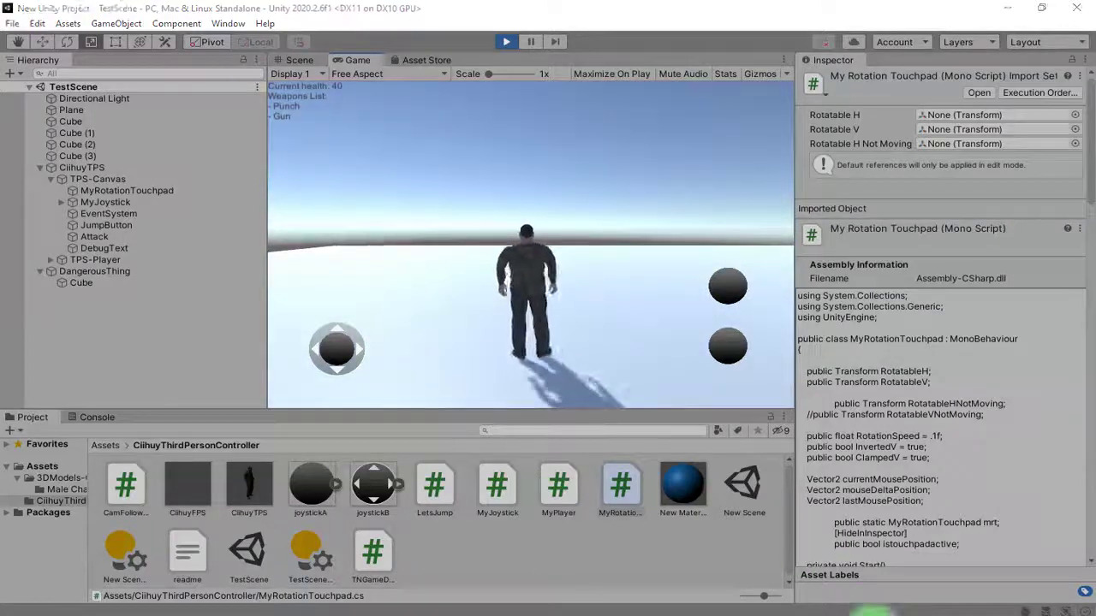
Select the SaveGameData(); call on line 133 of MyPlayer.cs
click(857, 610)
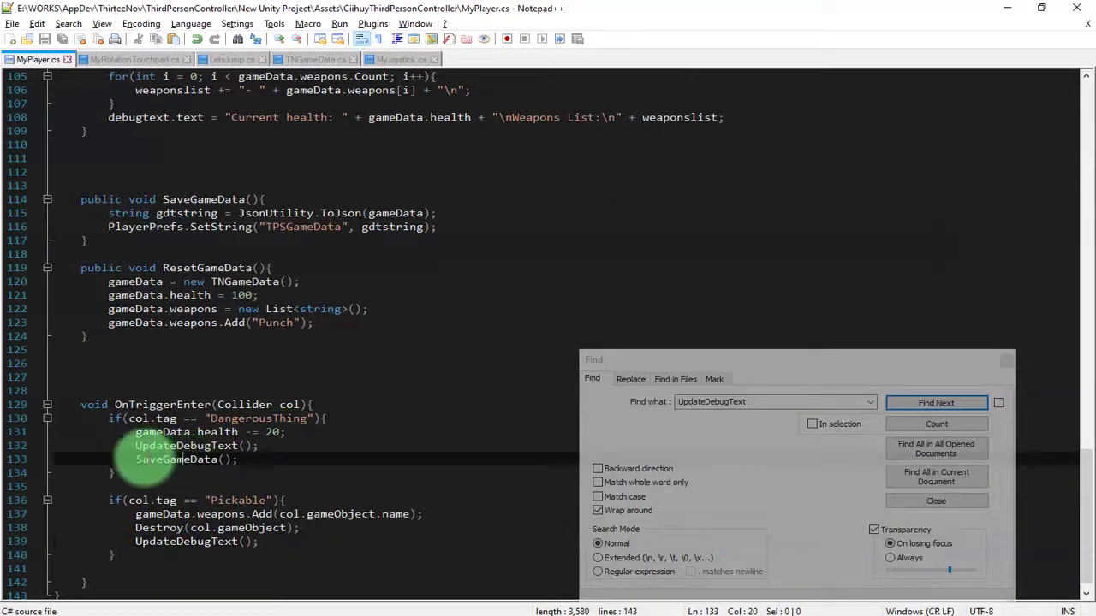
drag(135, 460, 238, 460)
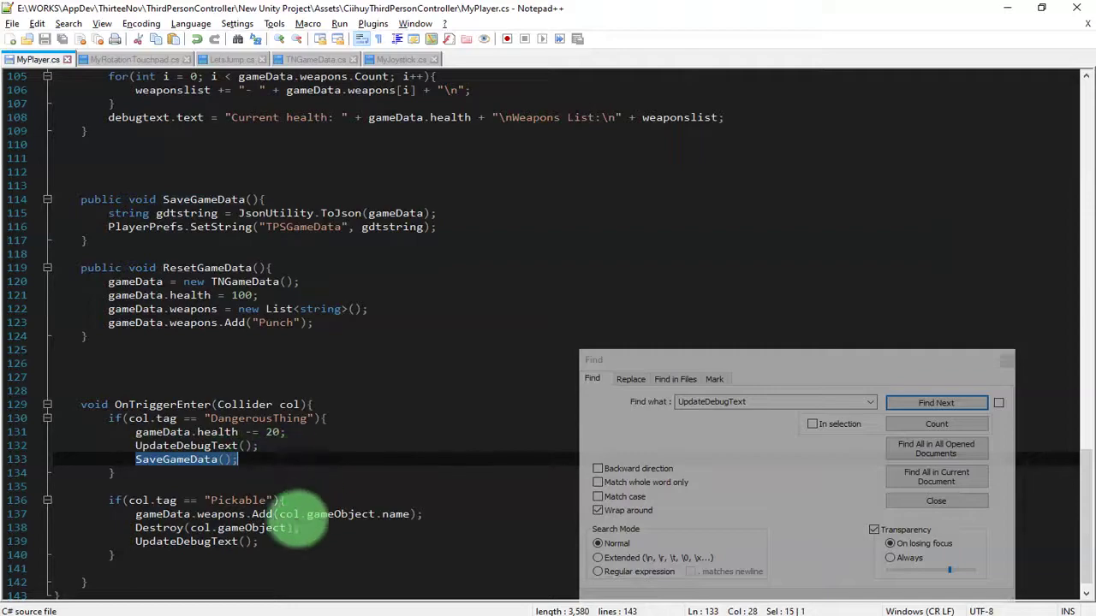
key(alt+Tab)
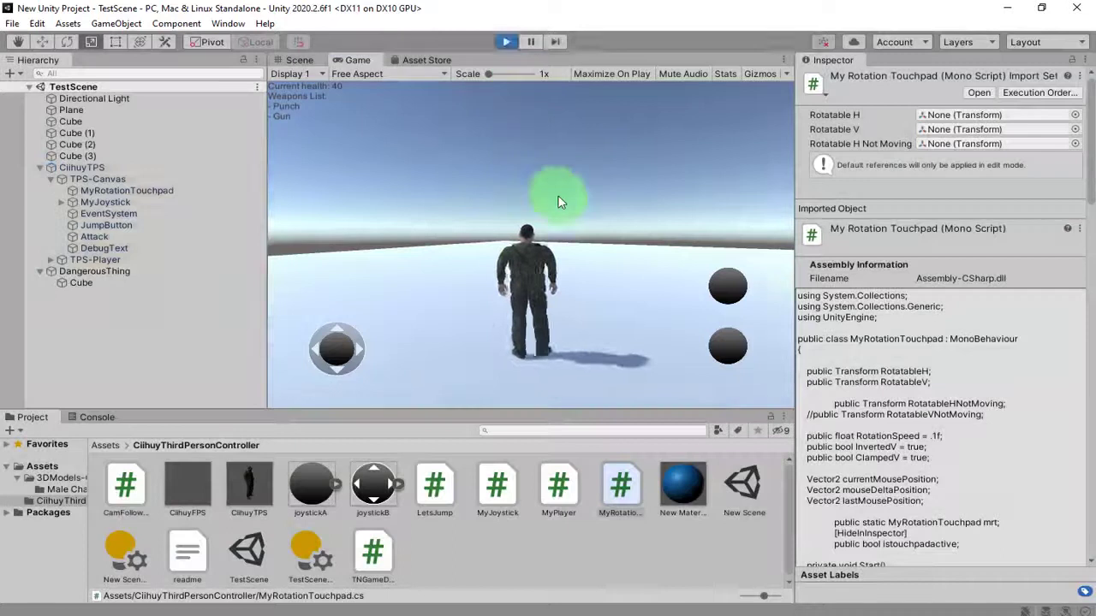
Stop, rerun and stop the scene, then place the caret after UpdateDebugText on line 139
click(506, 41)
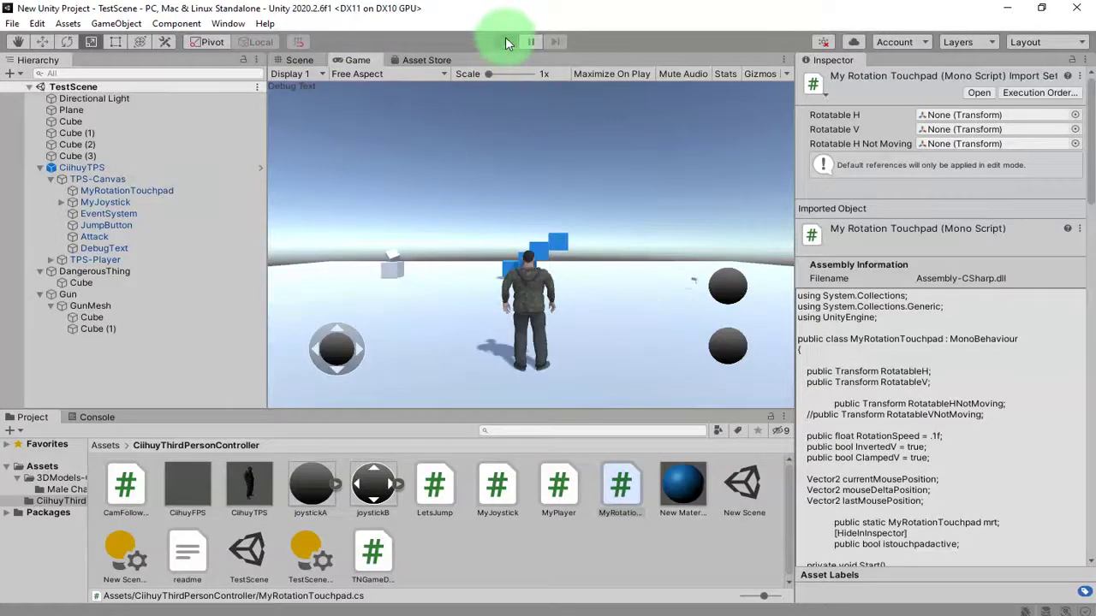
click(505, 42)
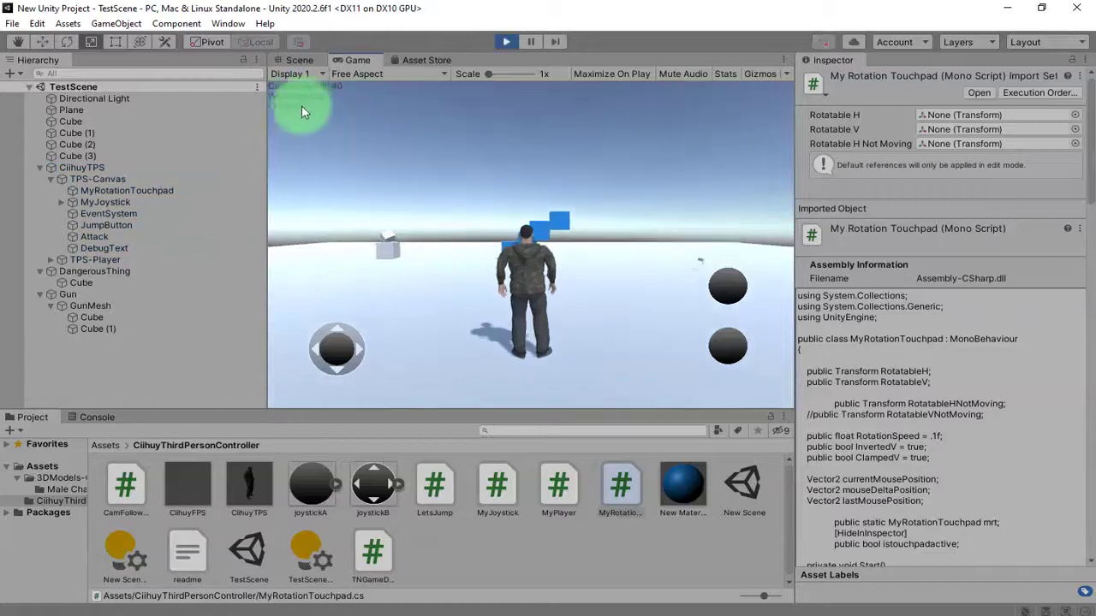
click(501, 44)
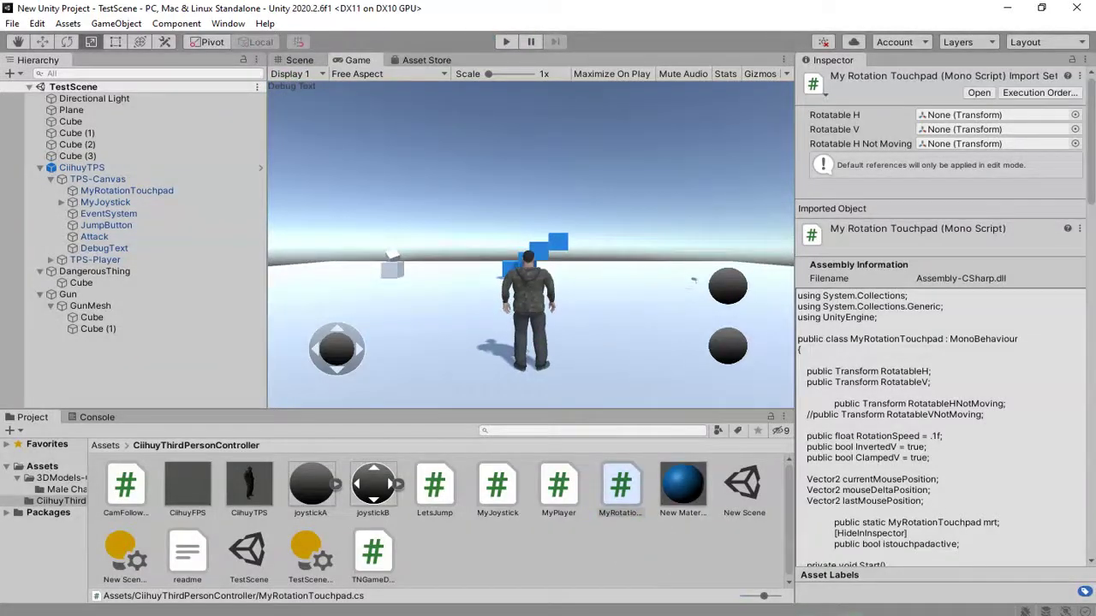
key(alt+Tab)
click(257, 541)
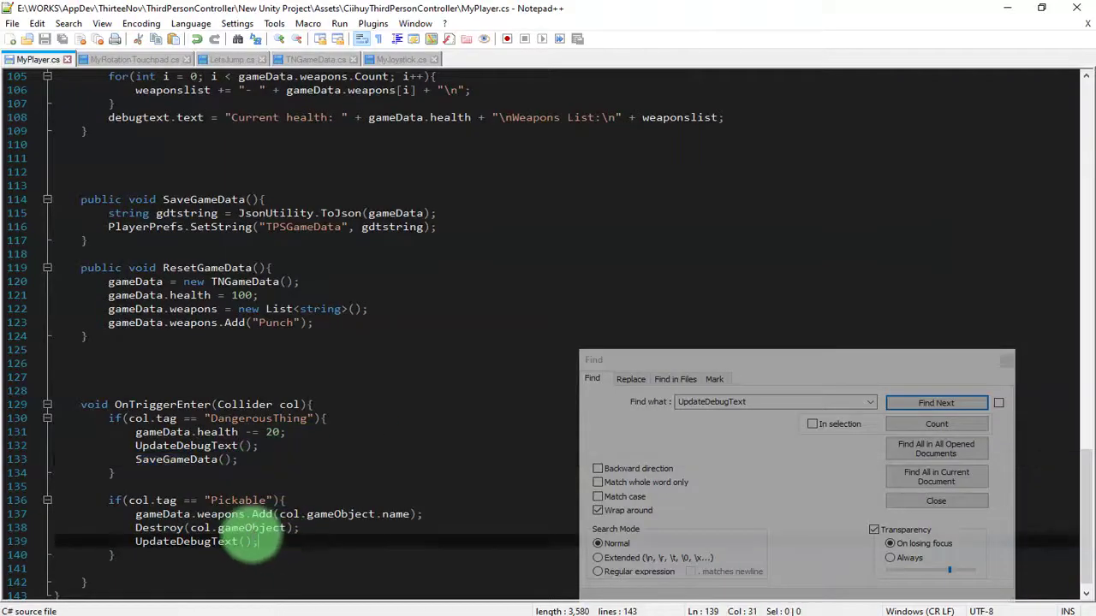
Paste SaveGameData(); on new line 140 after UpdateDebugText(); in the Pickable branch
key(Return)
key(ctrl+v)
double_click(175, 461)
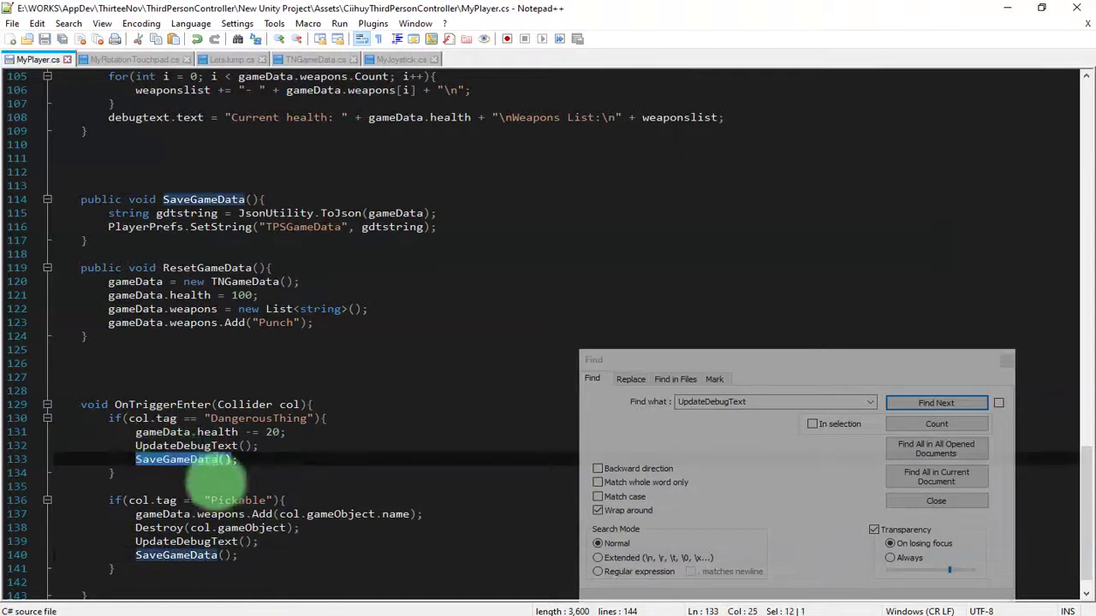
key(alt+Tab)
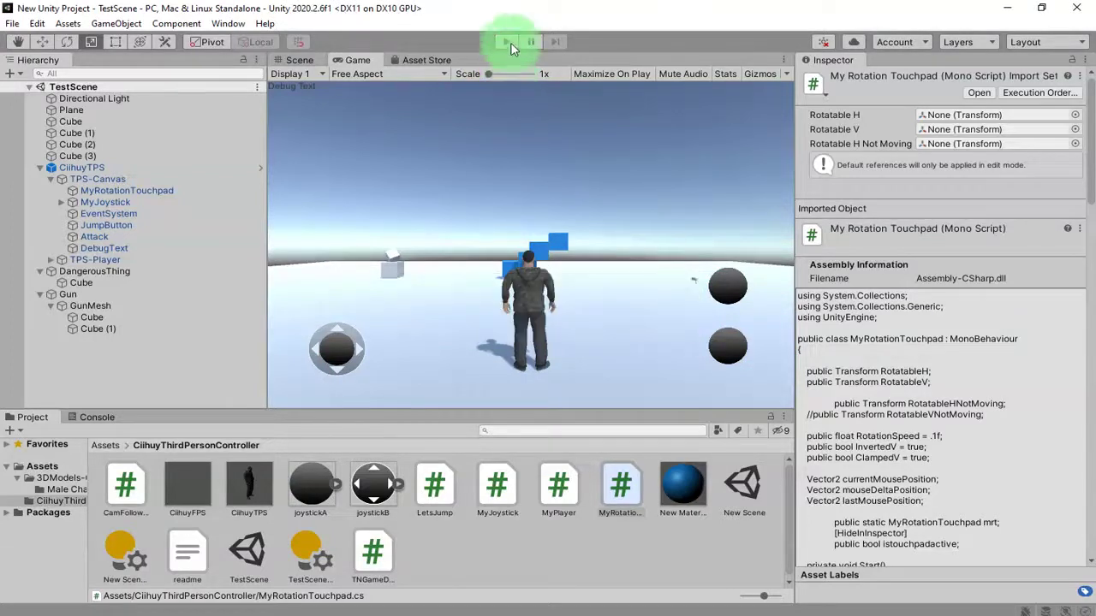
Play the scene, walk the character to the blue cubes to collect the gun, then stop
click(510, 45)
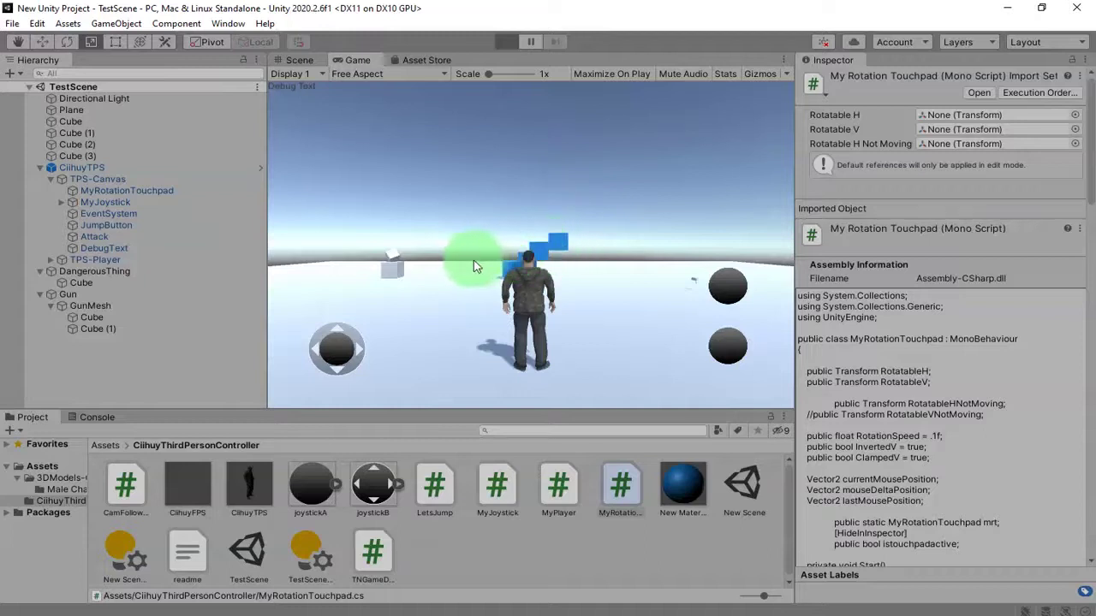
mouse_move(445, 250)
mouse_down()
mouse_move(582, 255)
mouse_move(562, 268)
mouse_move(289, 111)
mouse_up()
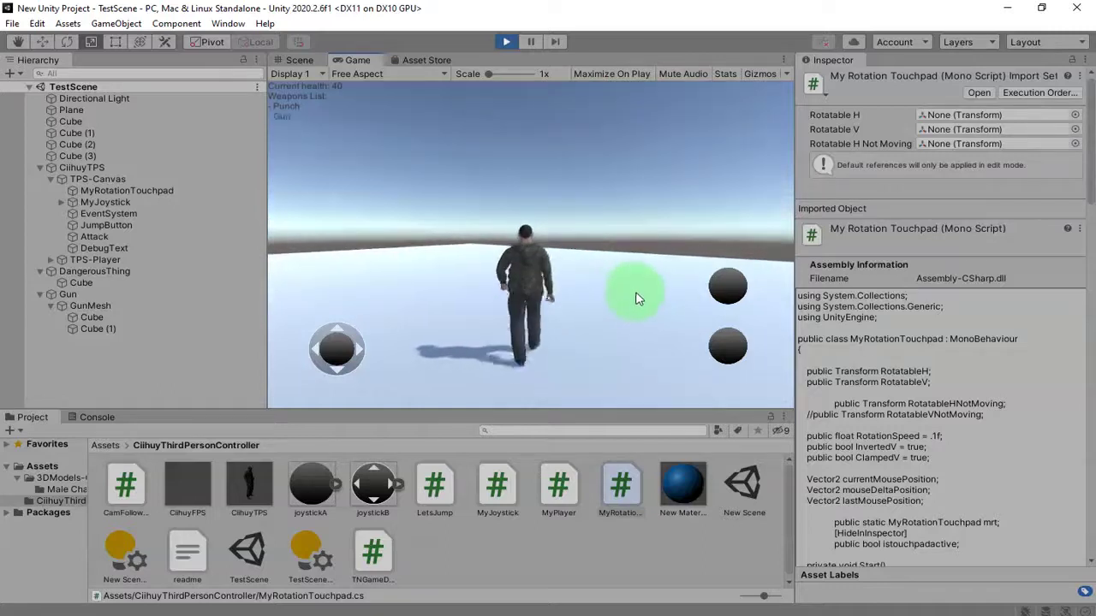
click(505, 41)
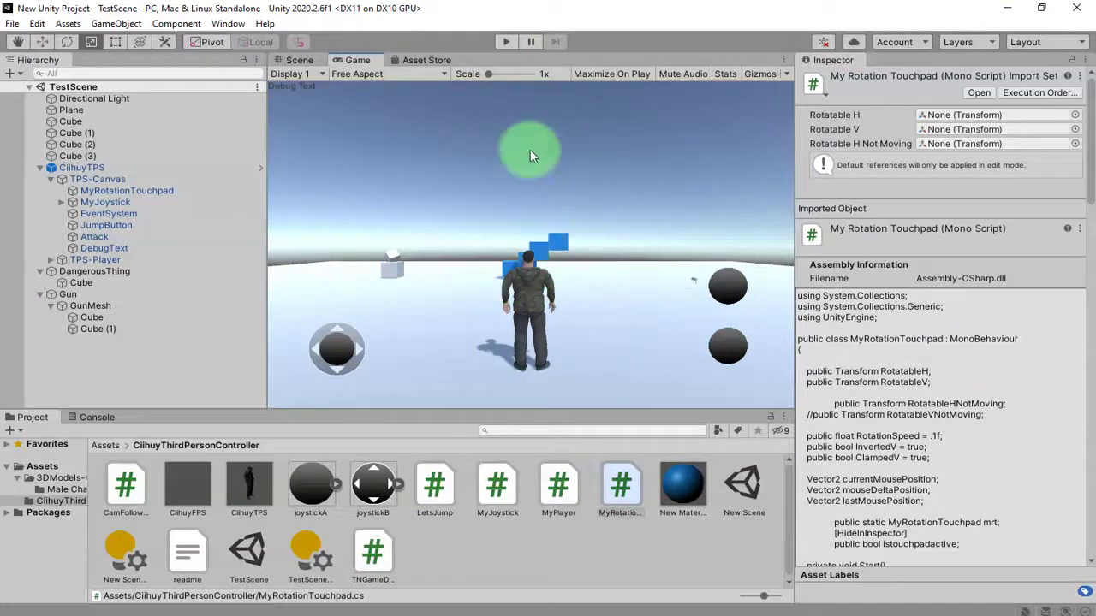
Play again and collect the gun a second time, showing Punch, Gun, Gun, then stop
click(506, 42)
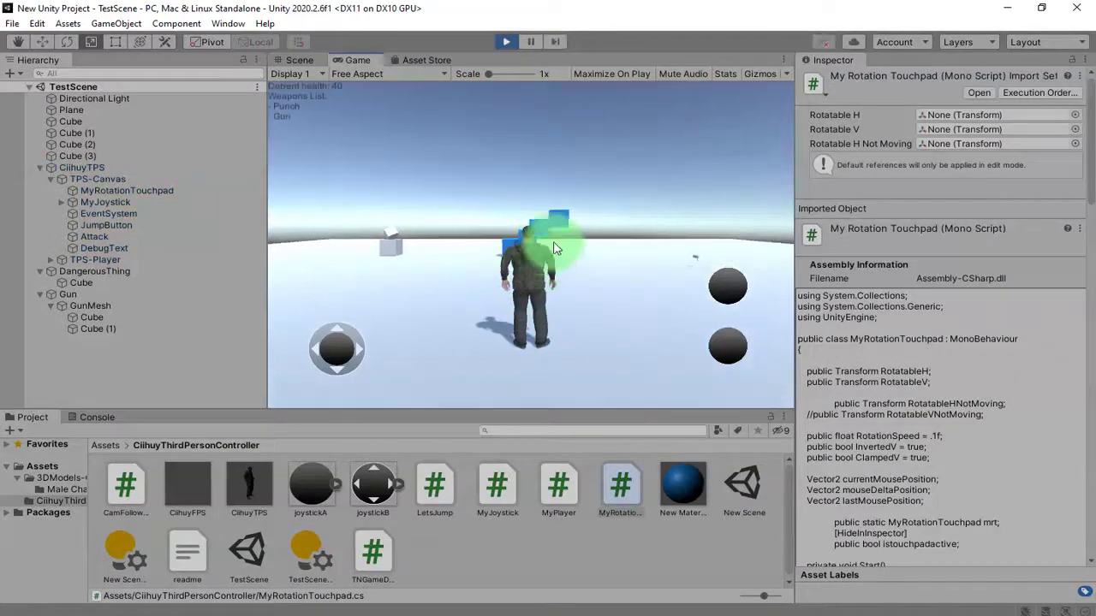
mouse_move(705, 262)
mouse_down()
mouse_move(564, 233)
mouse_move(603, 279)
mouse_move(626, 271)
mouse_up()
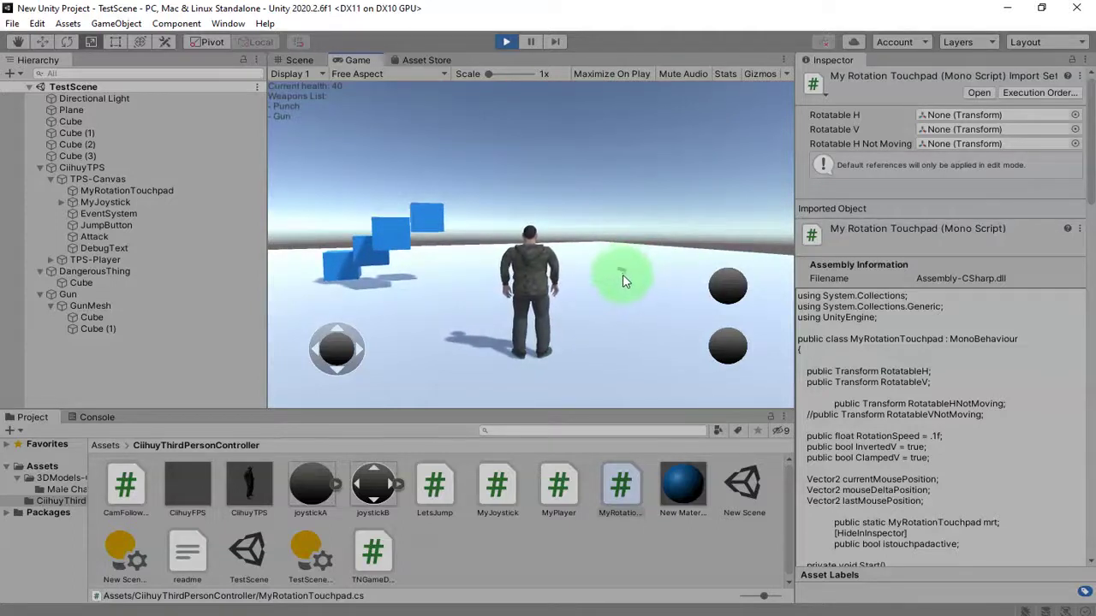
mouse_move(606, 272)
mouse_down()
mouse_move(627, 267)
mouse_move(599, 293)
mouse_move(497, 189)
mouse_move(750, 331)
mouse_move(457, 220)
mouse_move(282, 120)
mouse_up()
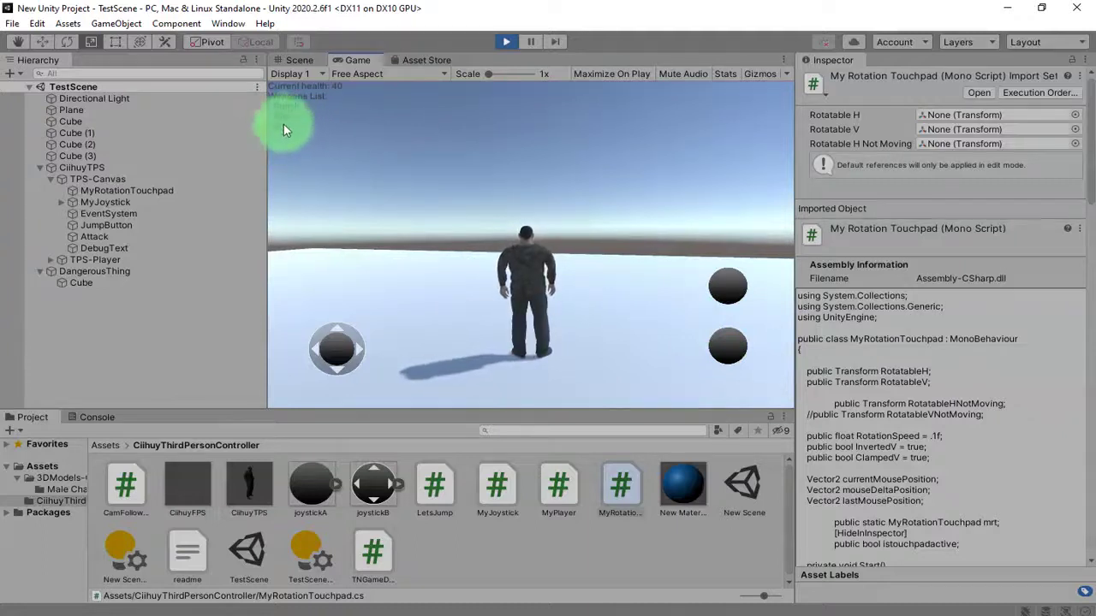
mouse_move(544, 189)
mouse_down()
mouse_move(344, 132)
mouse_move(573, 166)
mouse_move(620, 247)
mouse_move(483, 271)
mouse_move(539, 208)
mouse_move(502, 41)
mouse_move(383, 236)
mouse_move(617, 228)
mouse_move(629, 249)
mouse_move(595, 240)
mouse_move(391, 299)
mouse_move(514, 249)
mouse_move(464, 318)
mouse_move(493, 300)
mouse_move(391, 245)
mouse_move(509, 75)
mouse_move(506, 41)
mouse_up()
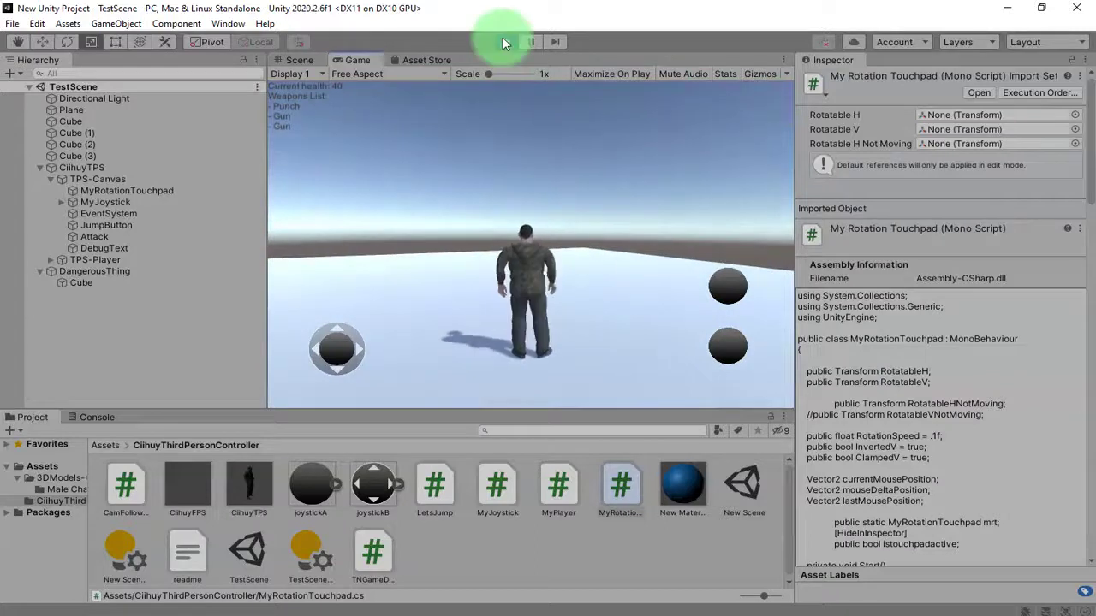
click(506, 41)
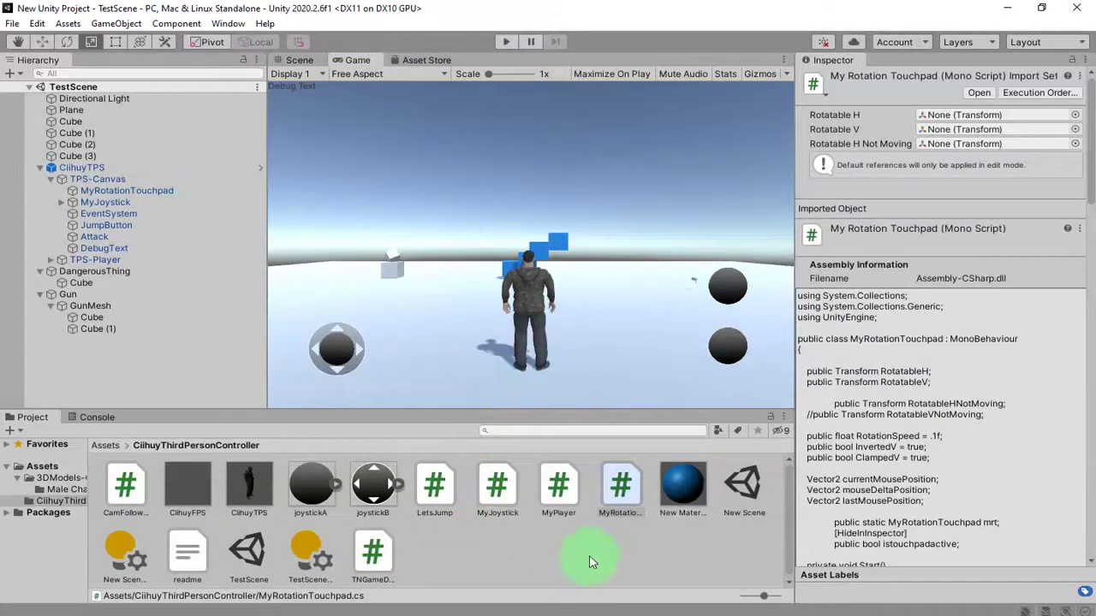
click(869, 613)
click(383, 391)
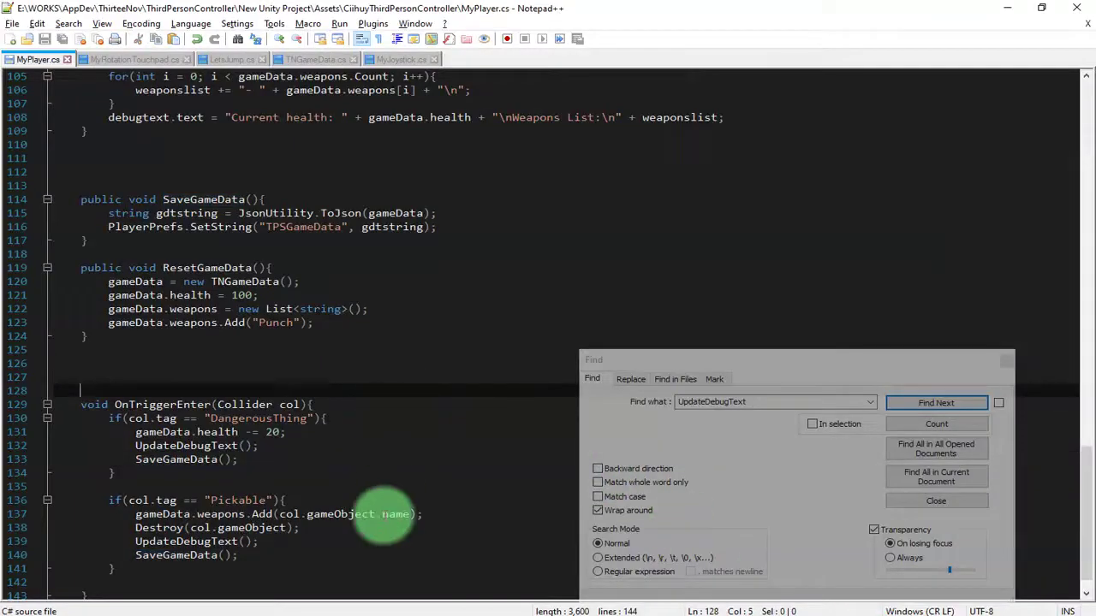
Add blank lines in Start right after the UpdateDebugText(); call
scroll(291, 420, down, 1)
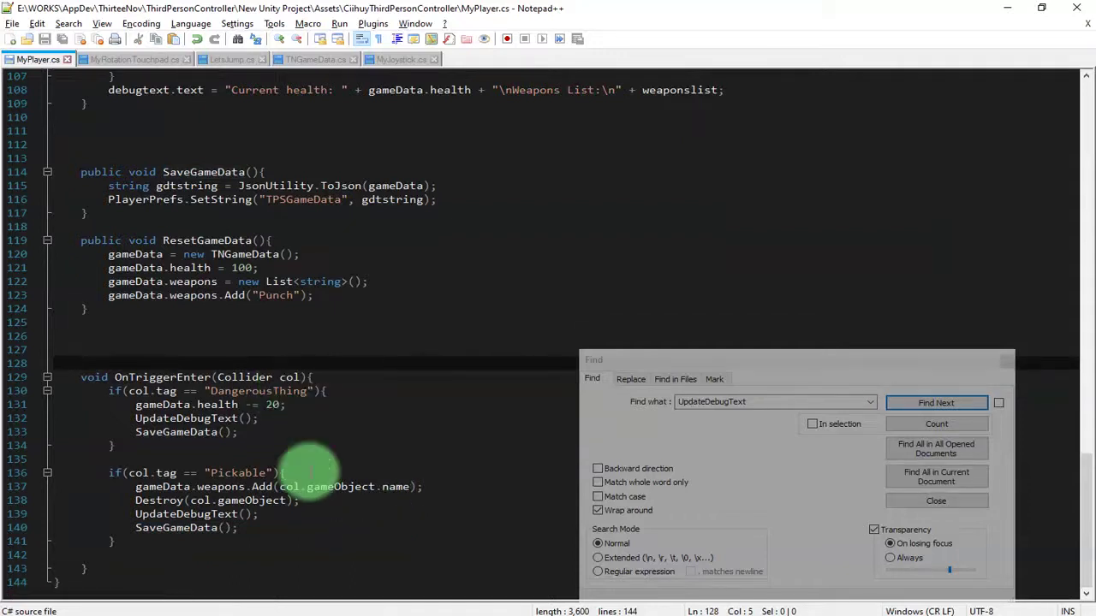
scroll(309, 471, up, 12)
scroll(308, 471, up, 6)
scroll(308, 471, up, 8)
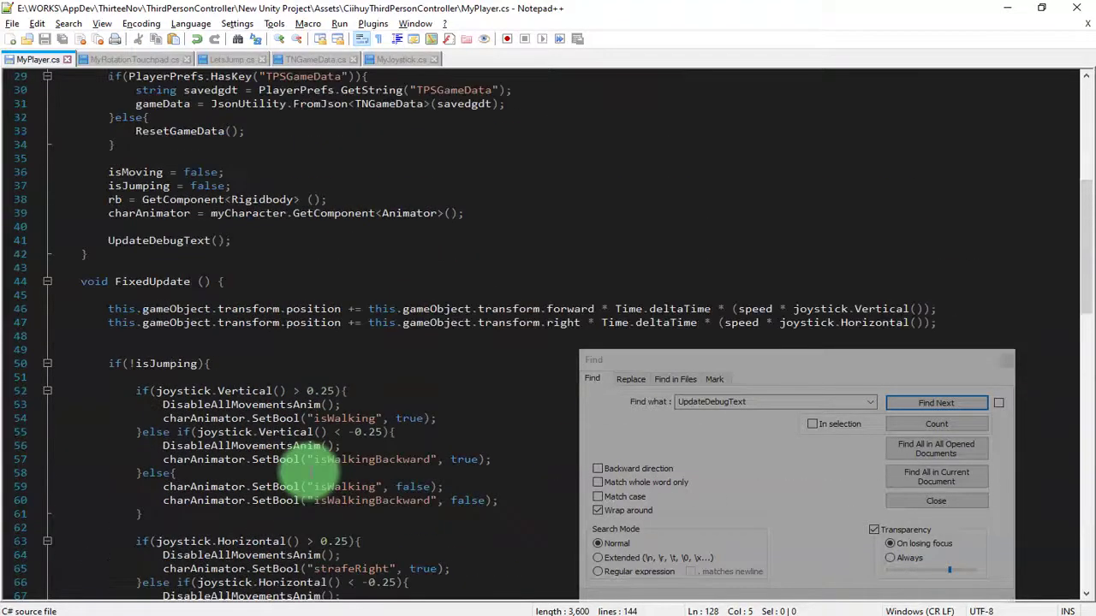
scroll(305, 467, up, 10)
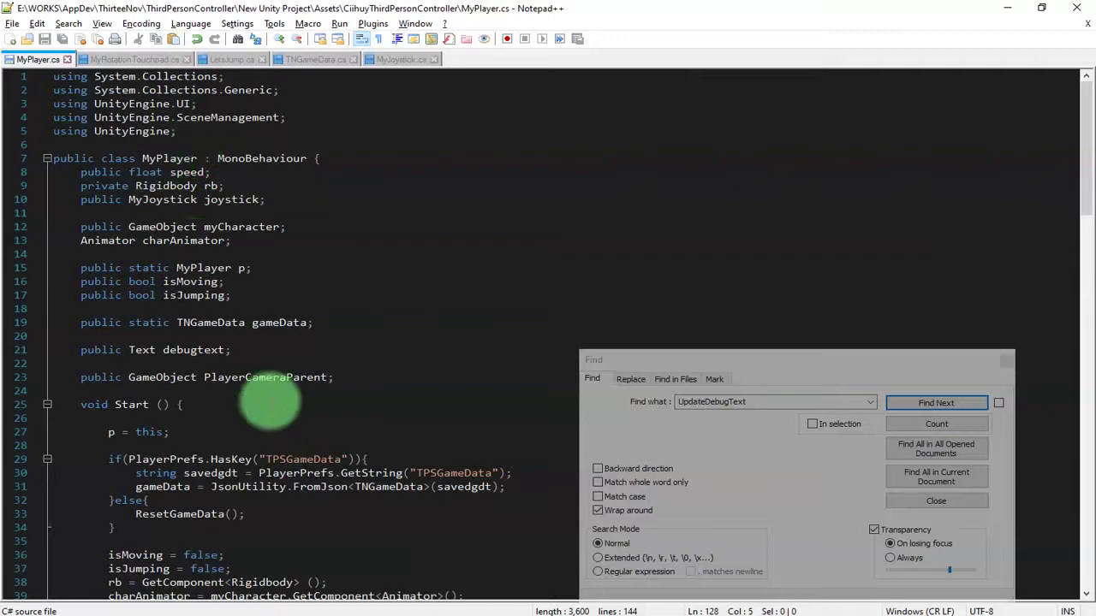
click(188, 404)
scroll(206, 411, down, 5)
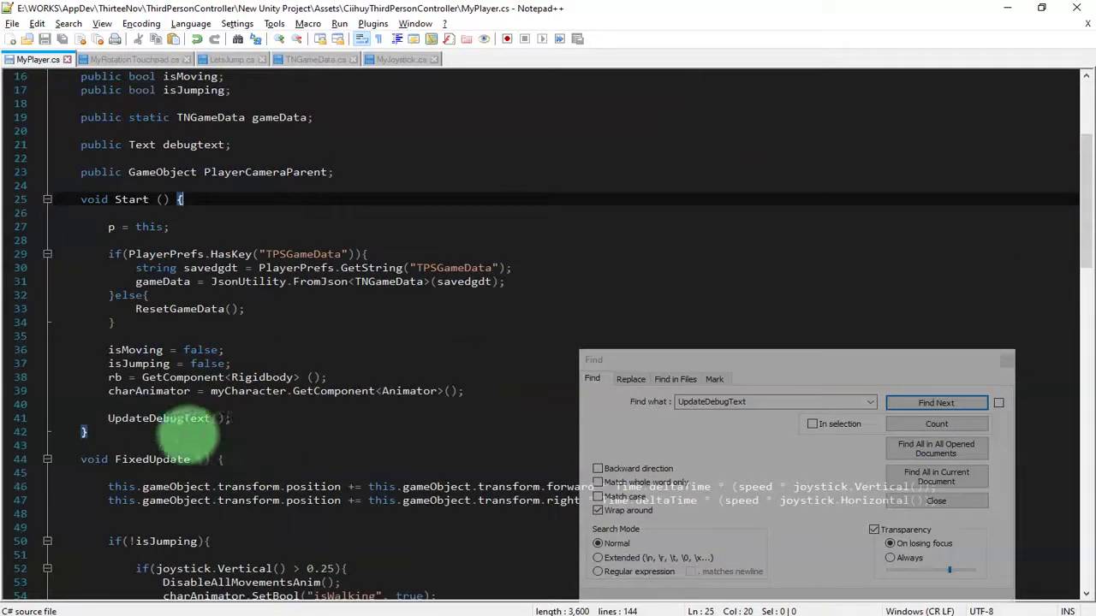
click(264, 419)
key(Return)
key(Return)
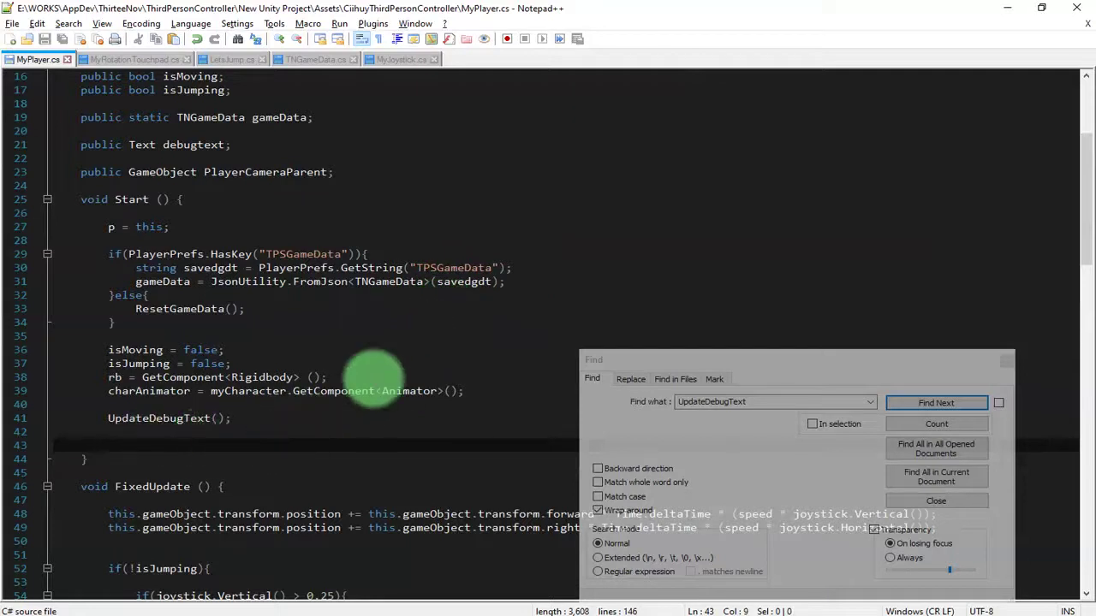
click(334, 435)
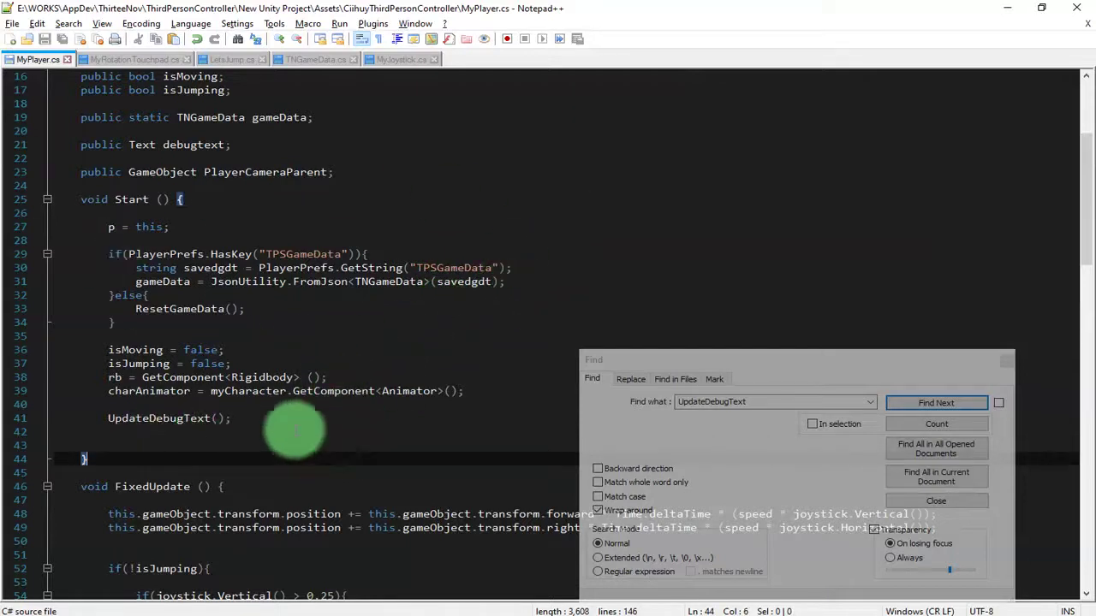
key(Return)
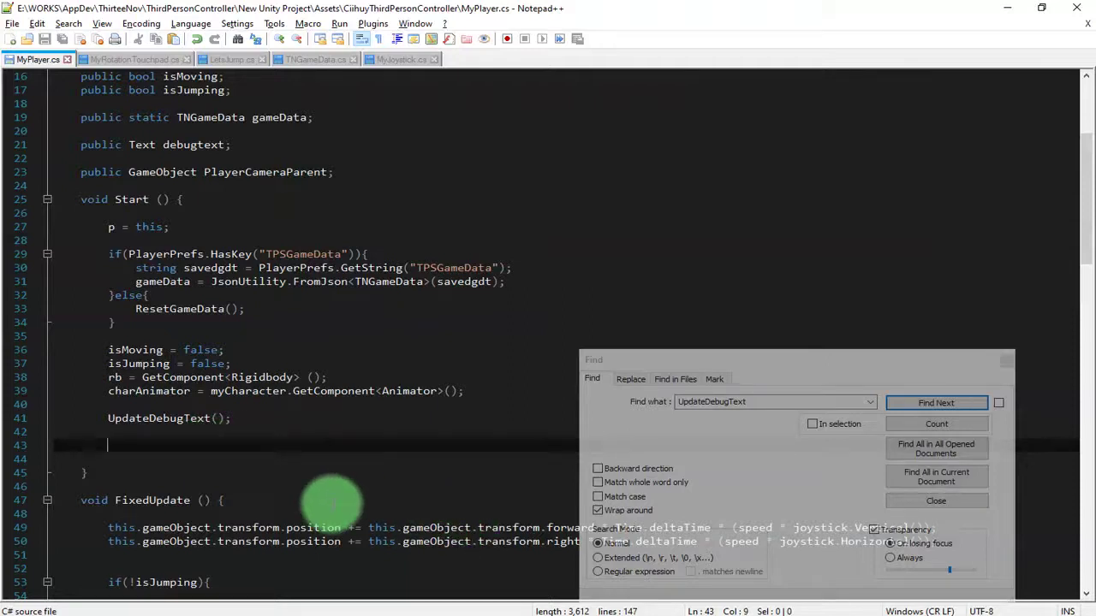
Start a GameObject statement on the new line using autocompletion, then view the Destroy docs
text(Game)
key(Return)
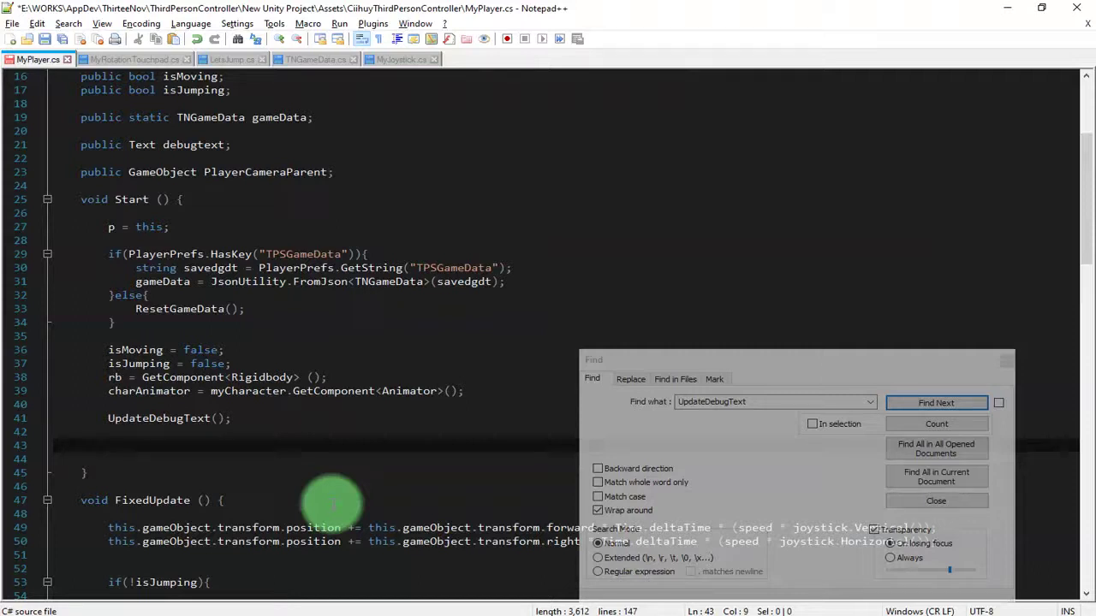
key(alt+Tab)
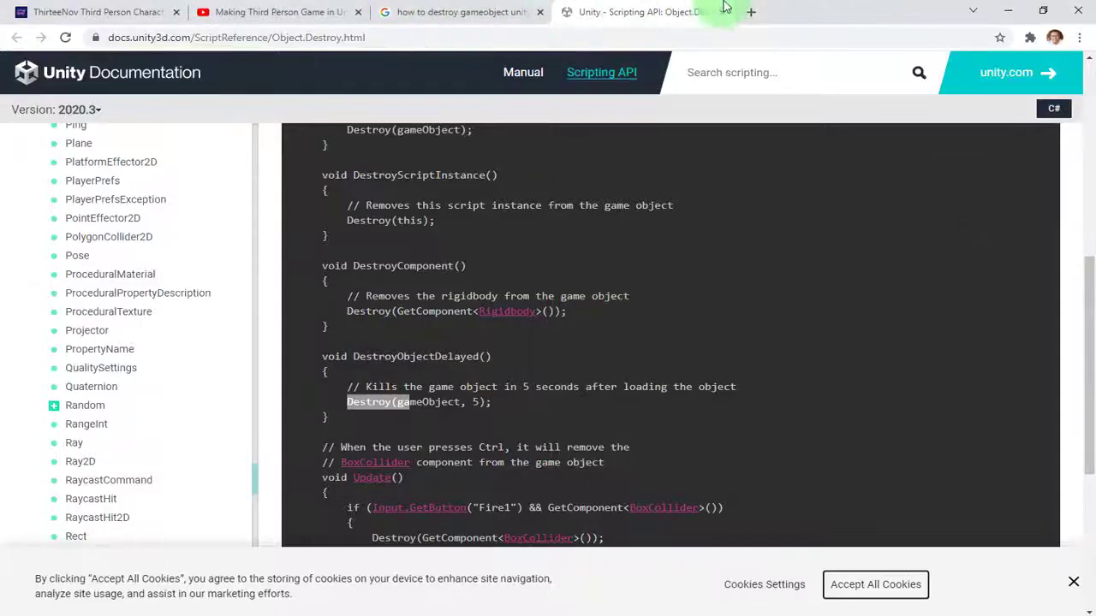
Search 'unity find gameobject with tag' and open the FindGameObjectsWithTag docs
click(749, 12)
text(unity find ga)
key(Down)
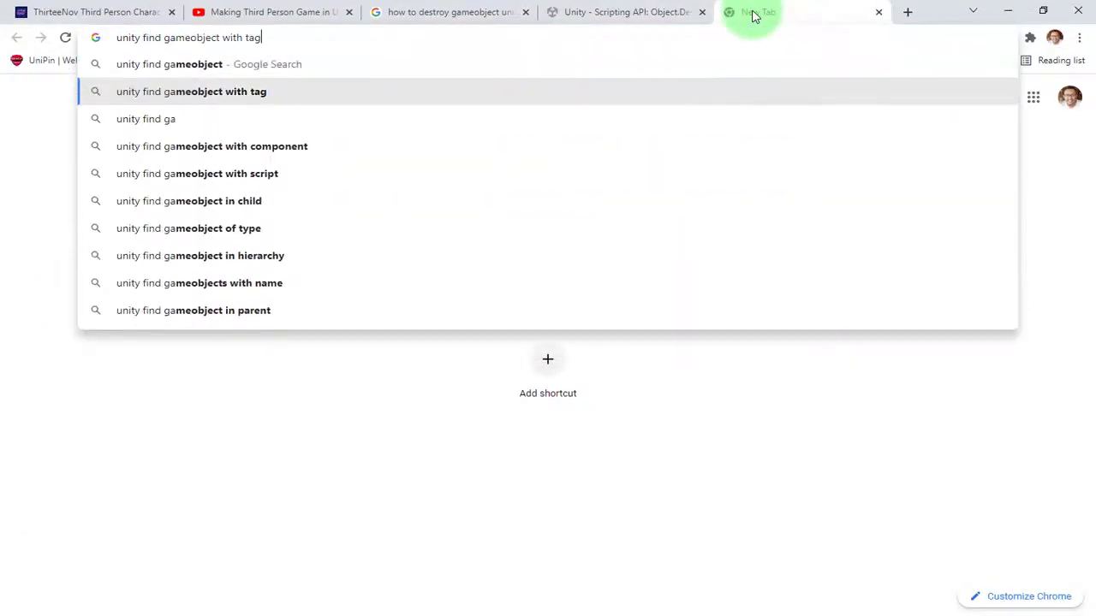
key(Return)
middle_click(282, 220)
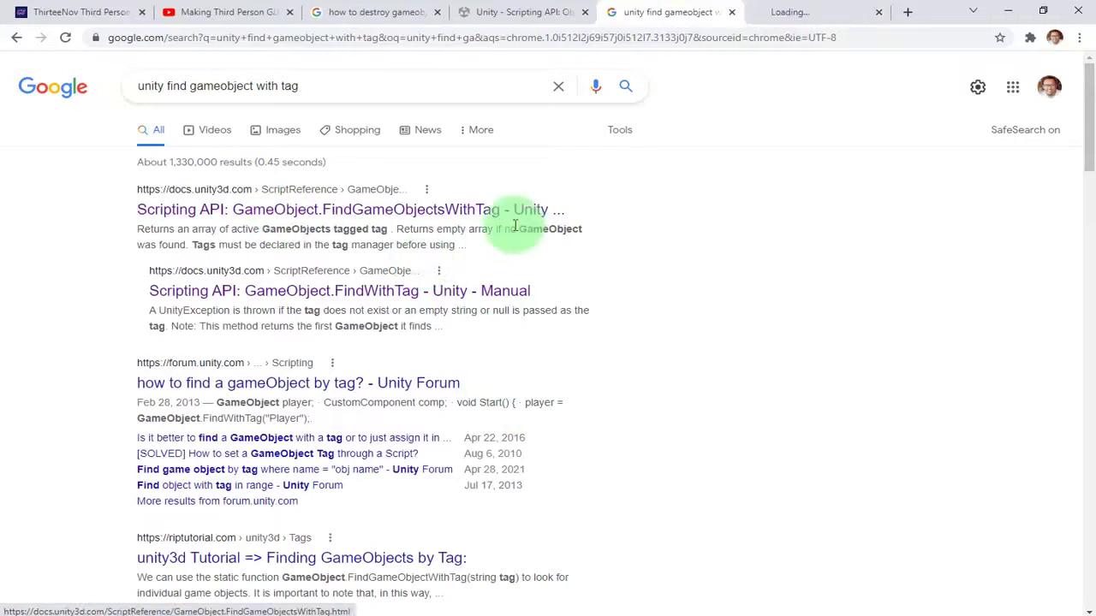
click(778, 14)
Select the 'GameObject[] gos' declaration in the closest-enemy example
scroll(567, 465, down, 3)
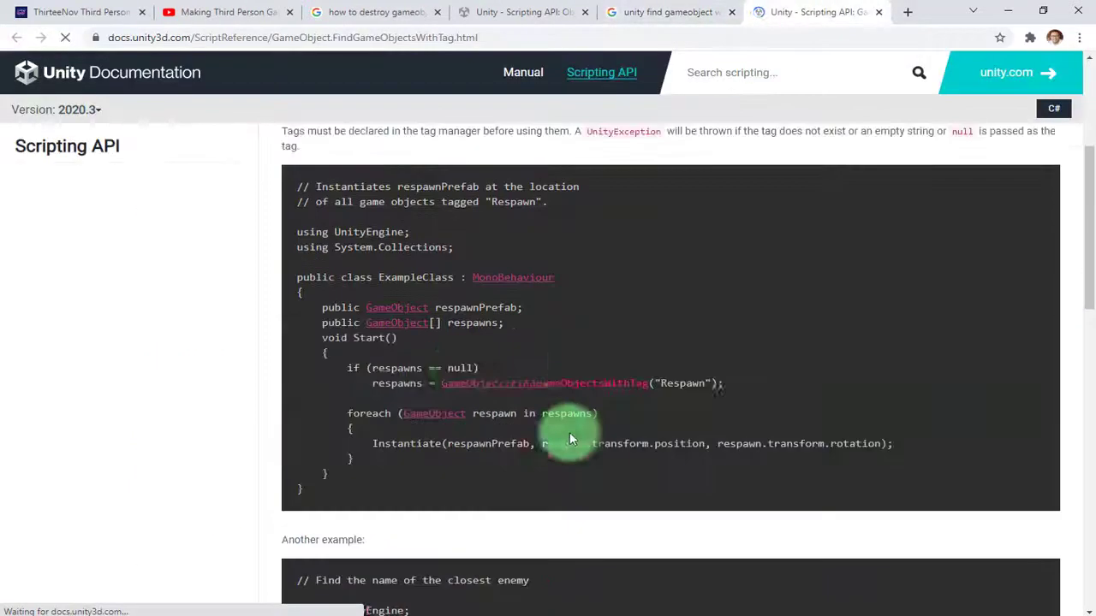
scroll(453, 368, down, 1)
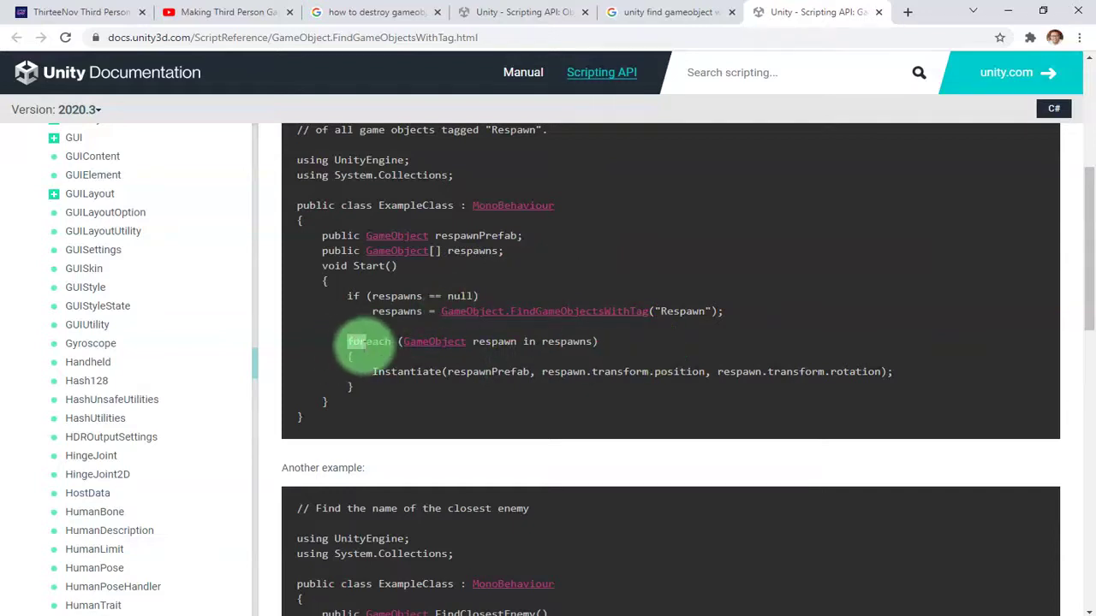
drag(366, 342, 595, 371)
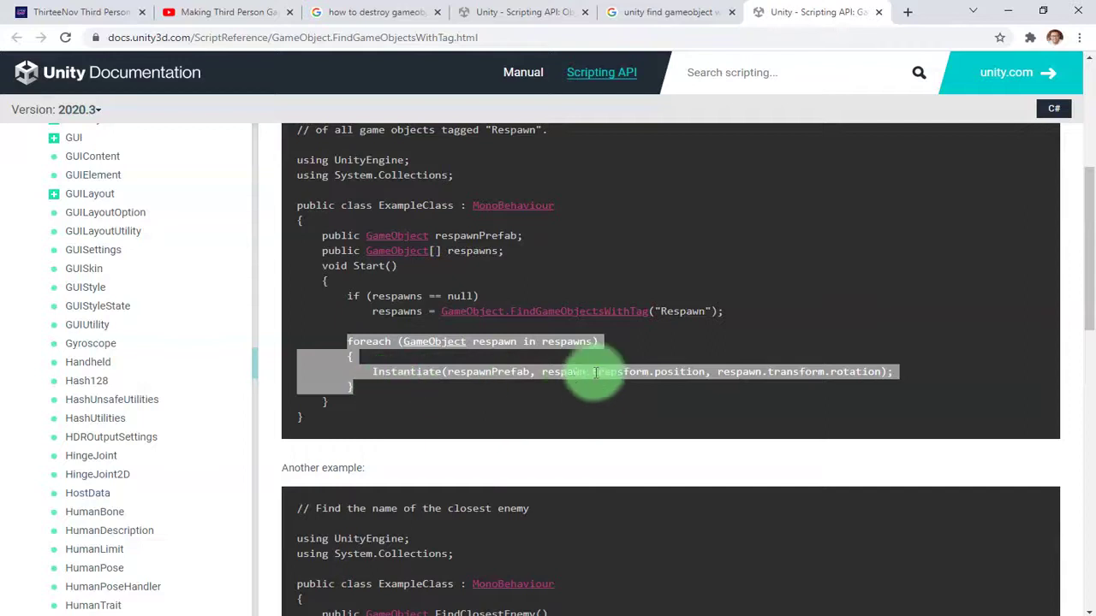
scroll(582, 377, down, 4)
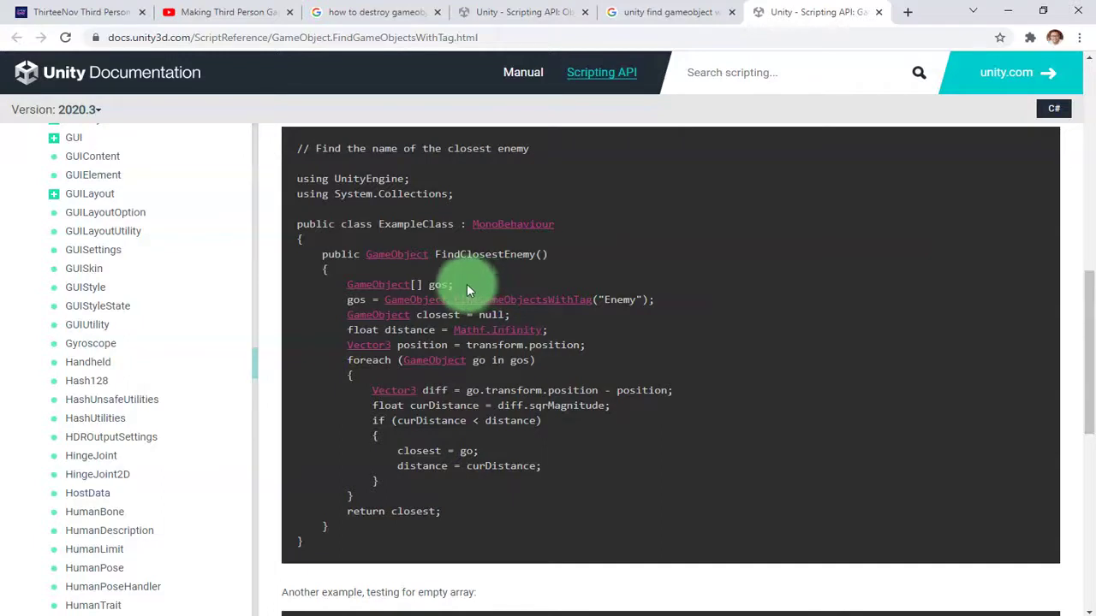
drag(438, 285, 354, 286)
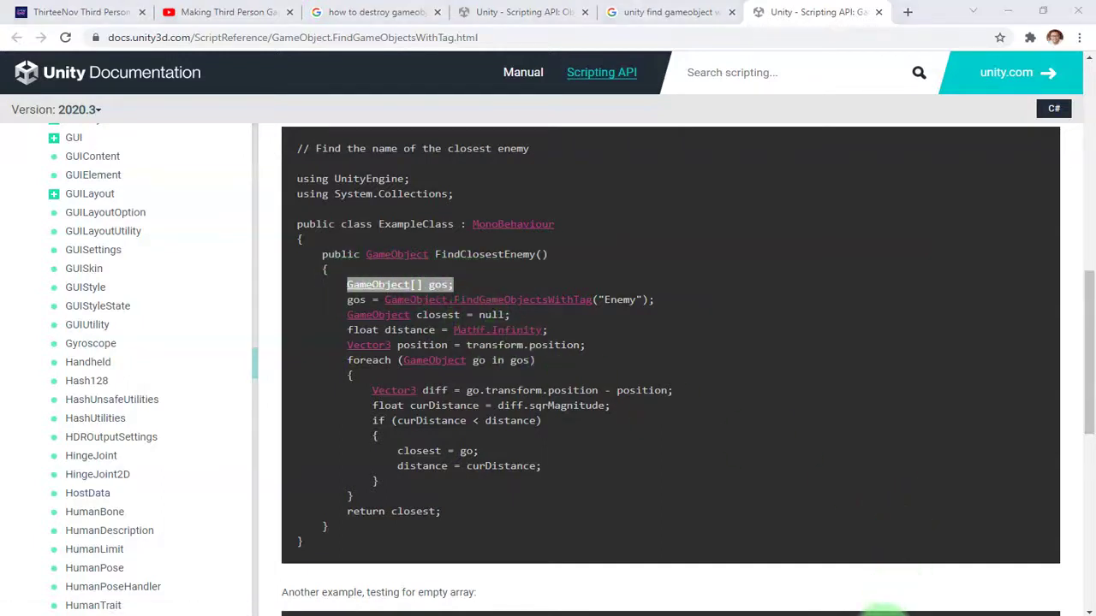
key(alt+Tab)
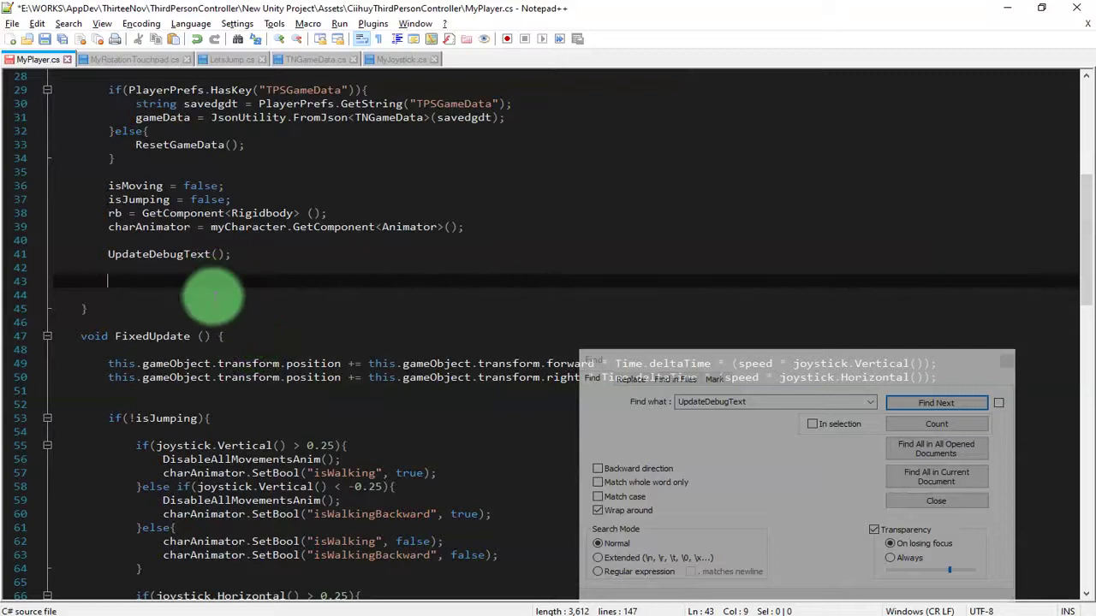
Declare a GameObject[] pickables variable on a new line in Start
key(Return)
key(Return)
click(211, 291)
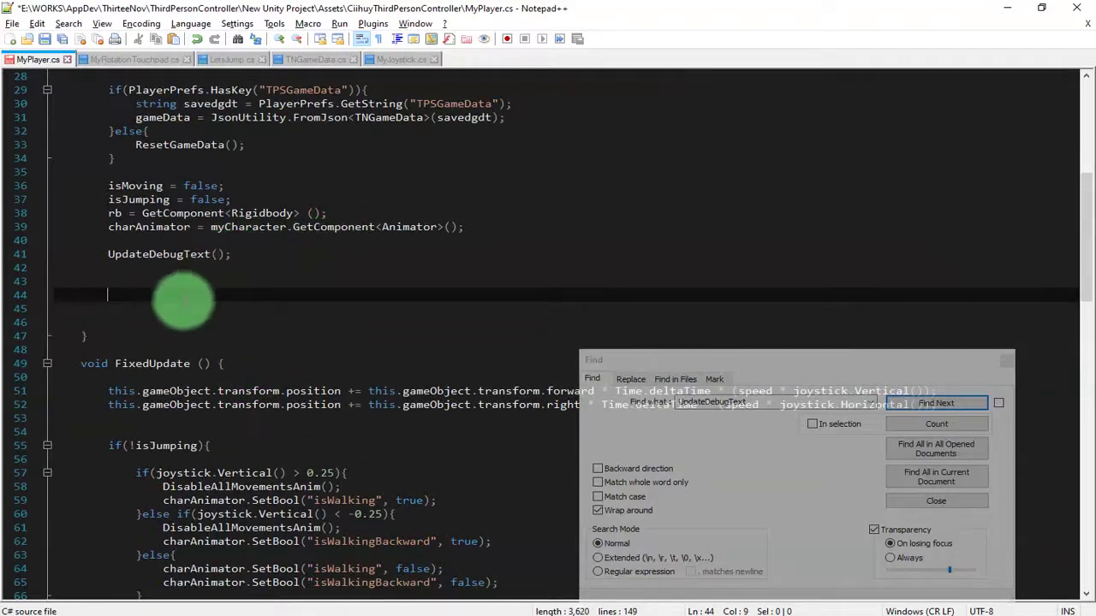
text(GameObject[] gos;)
key(Left)
key(ctrl+shift+Left)
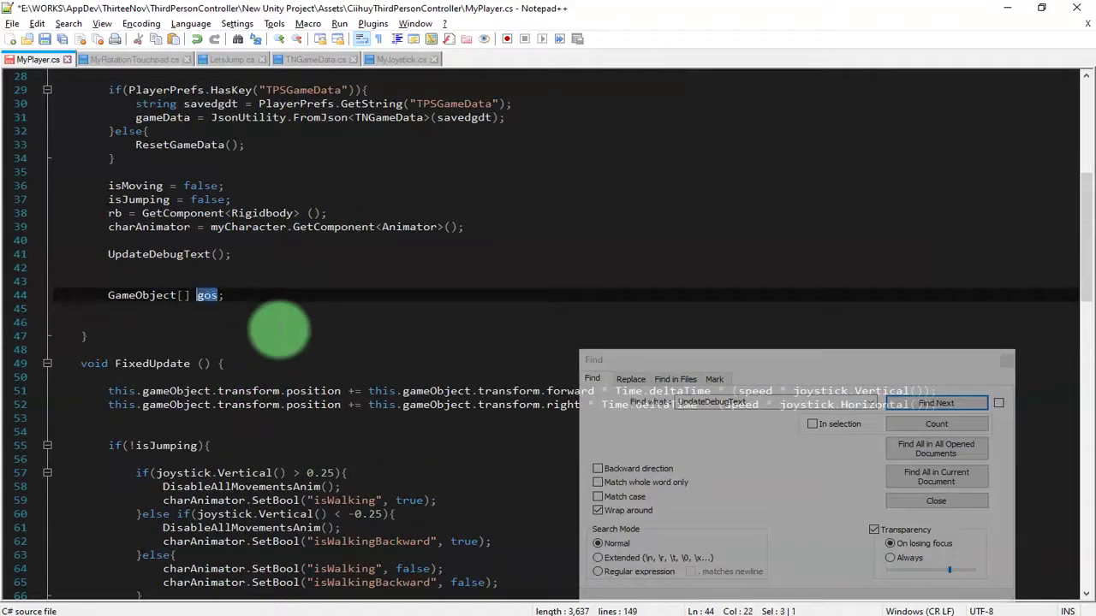
text(pickable)
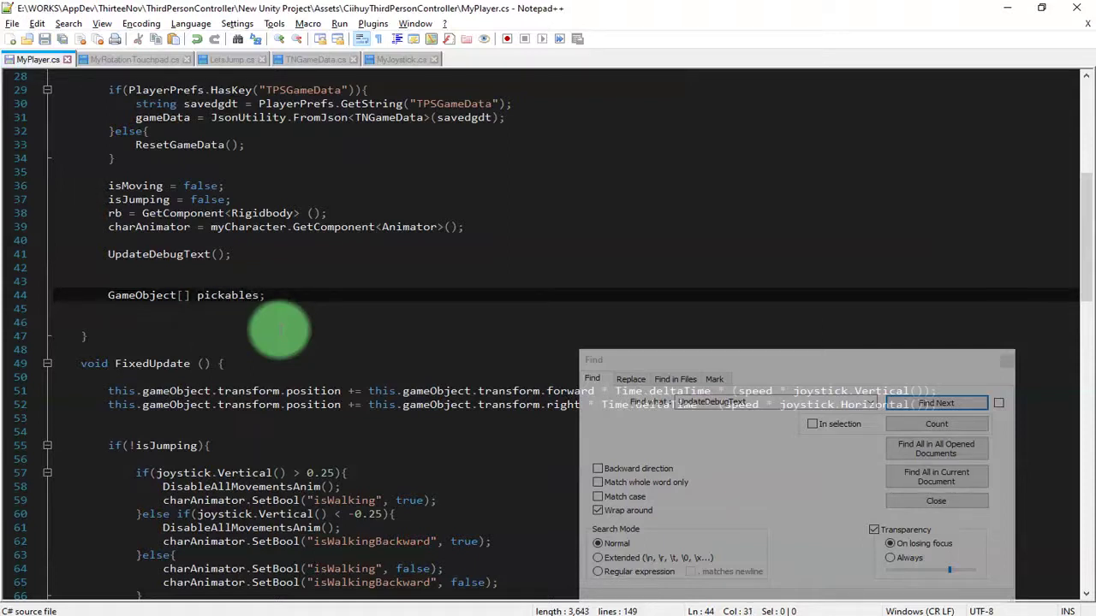
key(Return)
Assign pickables from the docs' FindGameObjectsWithTag("Enemy") call on line 45 and save
key(alt+Tab)
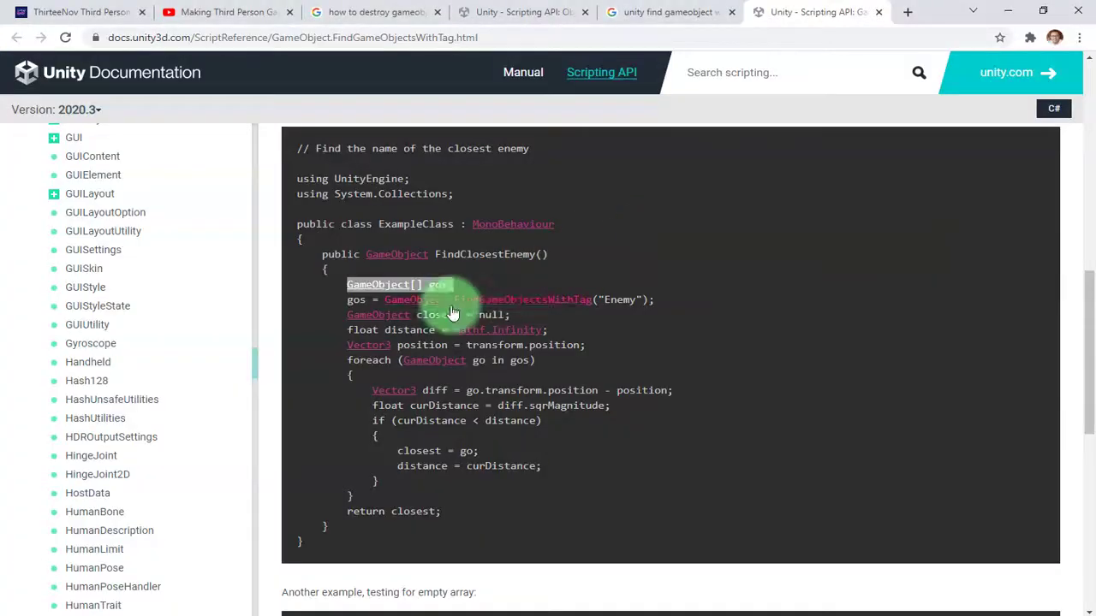
mouse_move(351, 300)
mouse_down()
mouse_move(696, 299)
mouse_move(392, 300)
mouse_up()
key(ctrl+c)
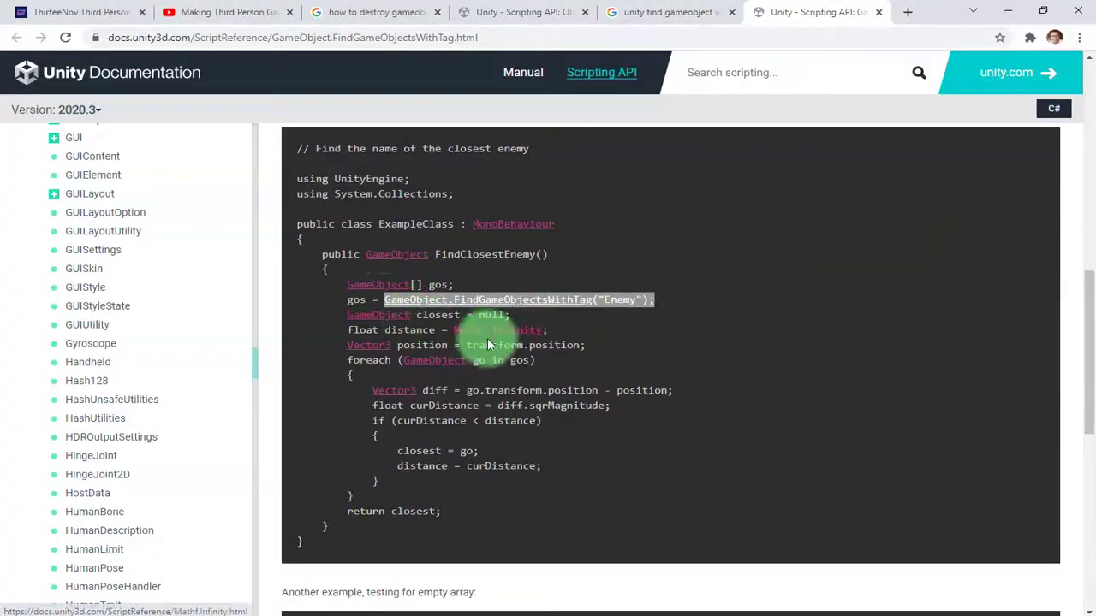
key(alt+Tab)
key(ctrl+v)
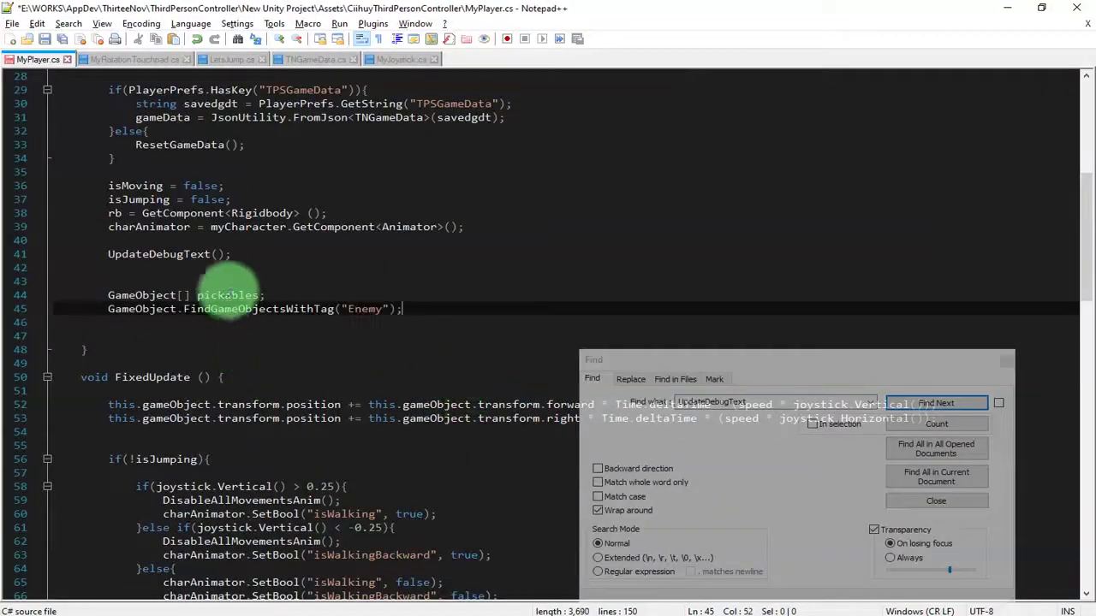
double_click(226, 294)
key(ctrl+c)
click(108, 309)
key(ctrl+v)
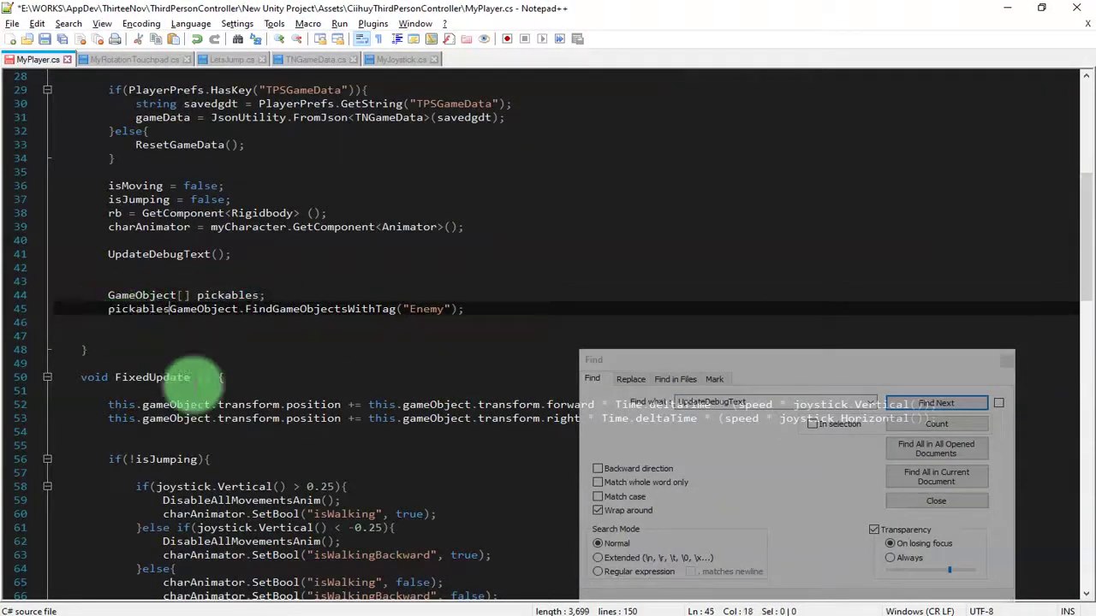
text(=)
key(ctrl+s)
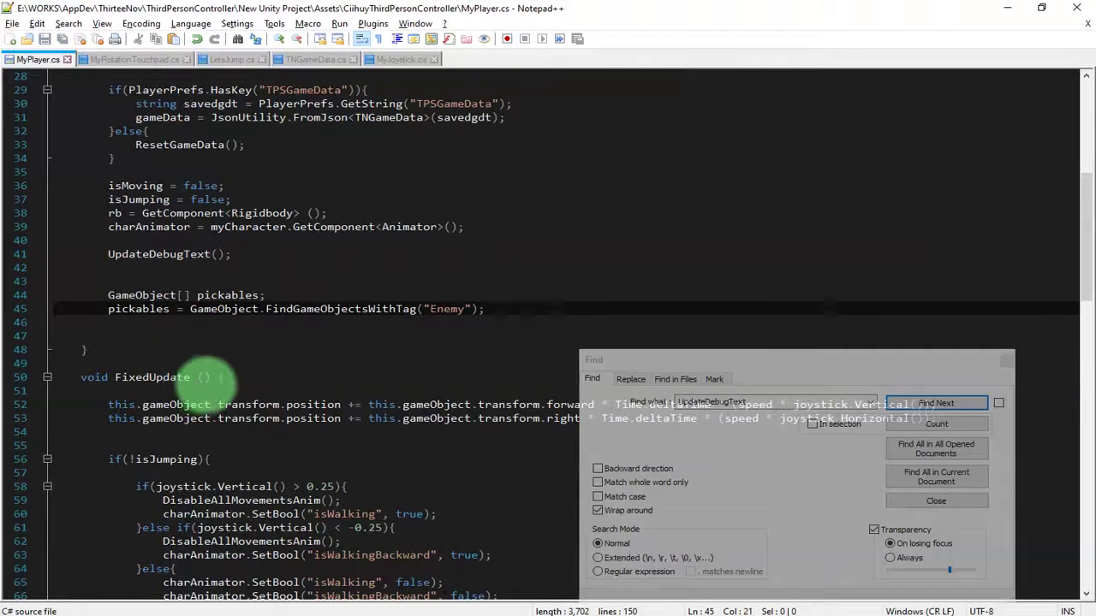
Replace the "Enemy" tag with "Pickable", add a line below, and return to the docs
double_click(445, 309)
scroll(509, 383, down, 20)
scroll(502, 367, down, 8)
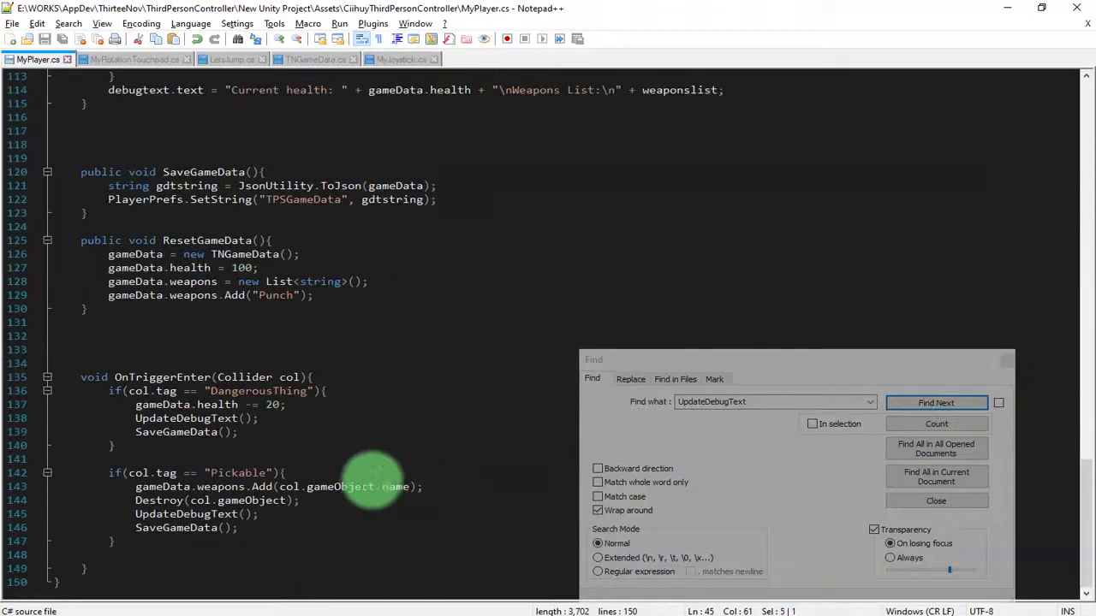
double_click(233, 472)
scroll(367, 440, up, 8)
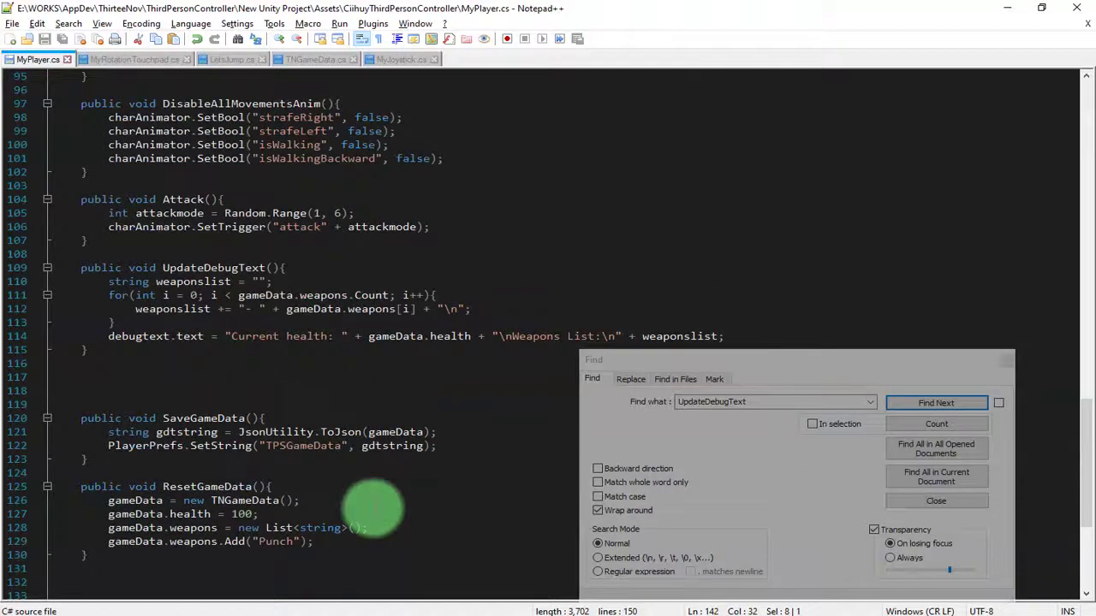
scroll(306, 508, up, 12)
scroll(368, 501, up, 6)
scroll(364, 462, up, 6)
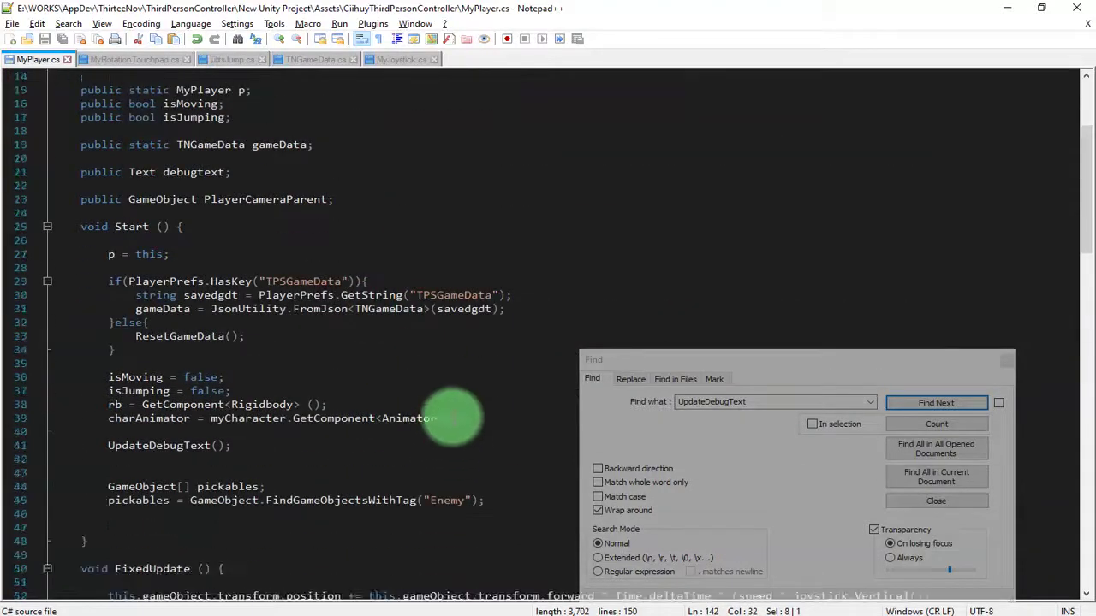
double_click(445, 500)
key(ctrl+v)
click(513, 504)
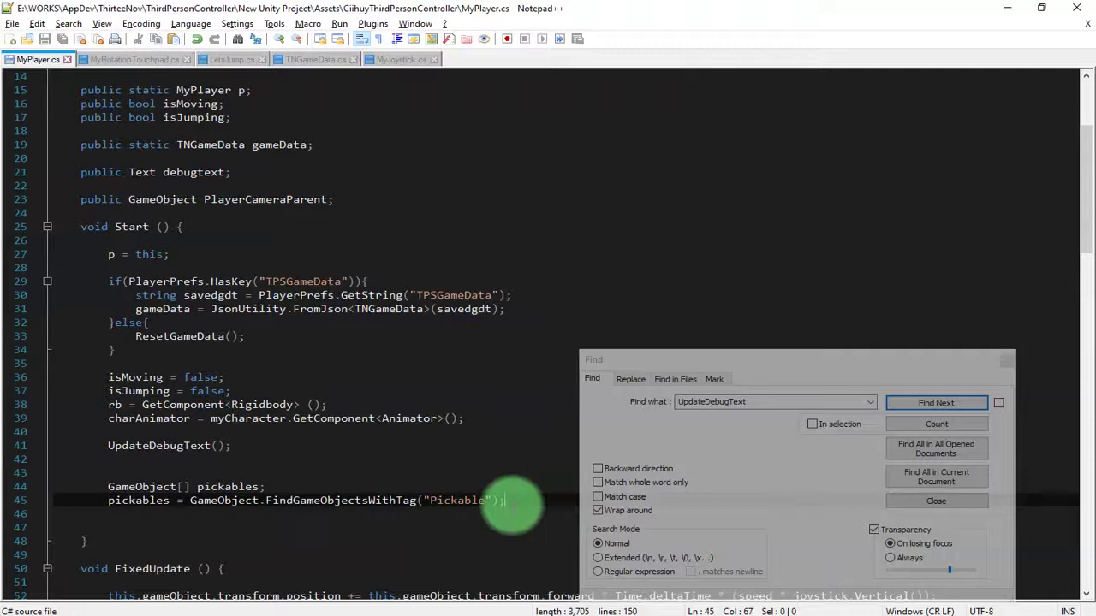
key(Return)
key(alt+Tab)
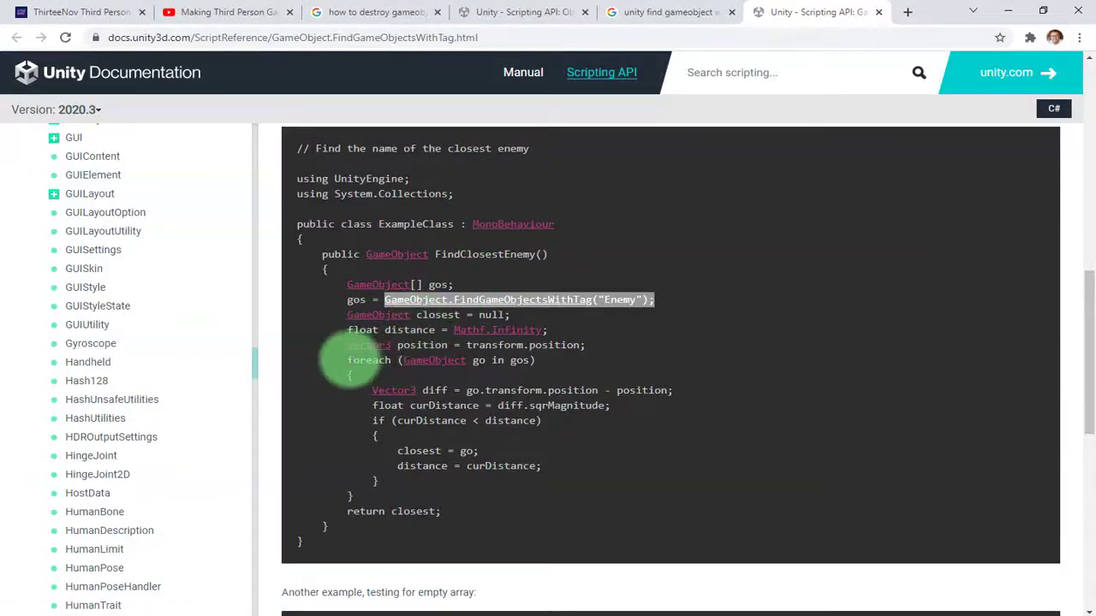
Paste the docs' foreach block into Start so it loops over pickables instead of gos
drag(347, 360, 384, 500)
key(ctrl+c)
key(alt+Tab)
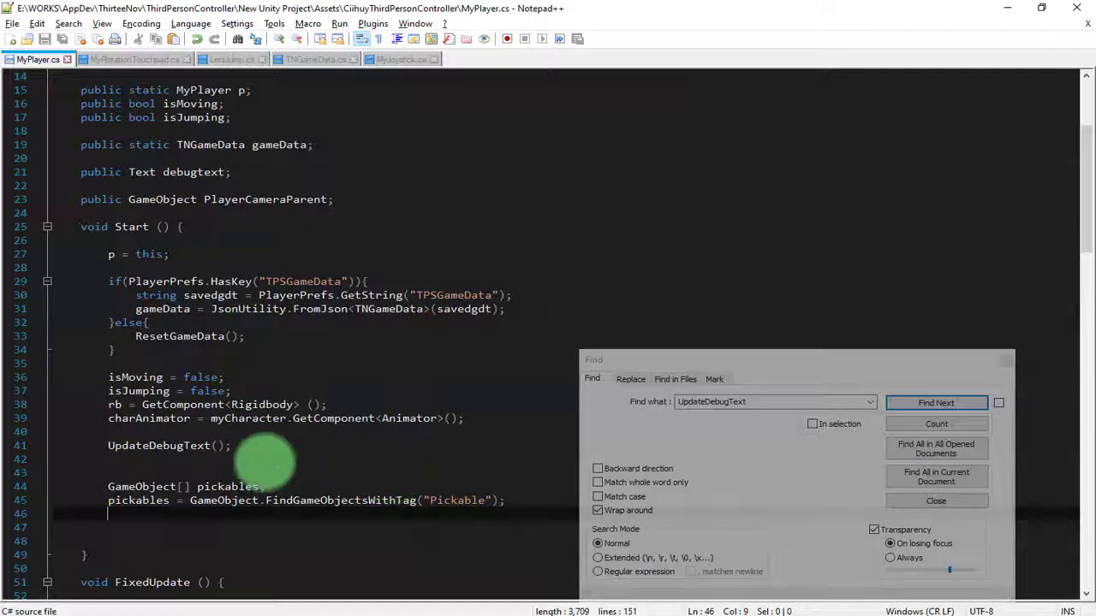
key(ctrl+v)
scroll(231, 522, down, 4)
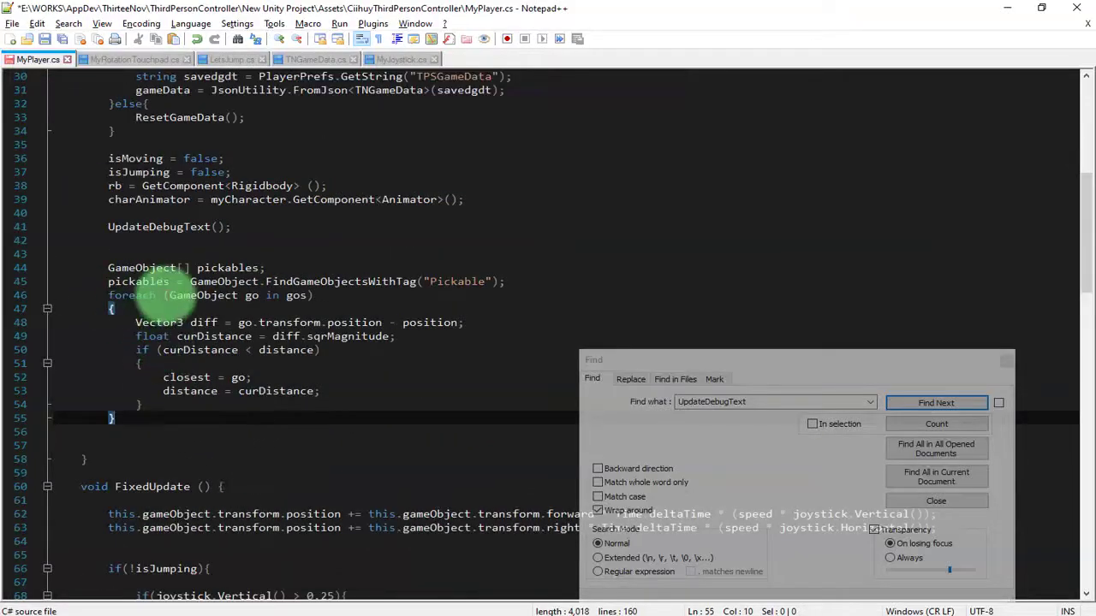
double_click(229, 296)
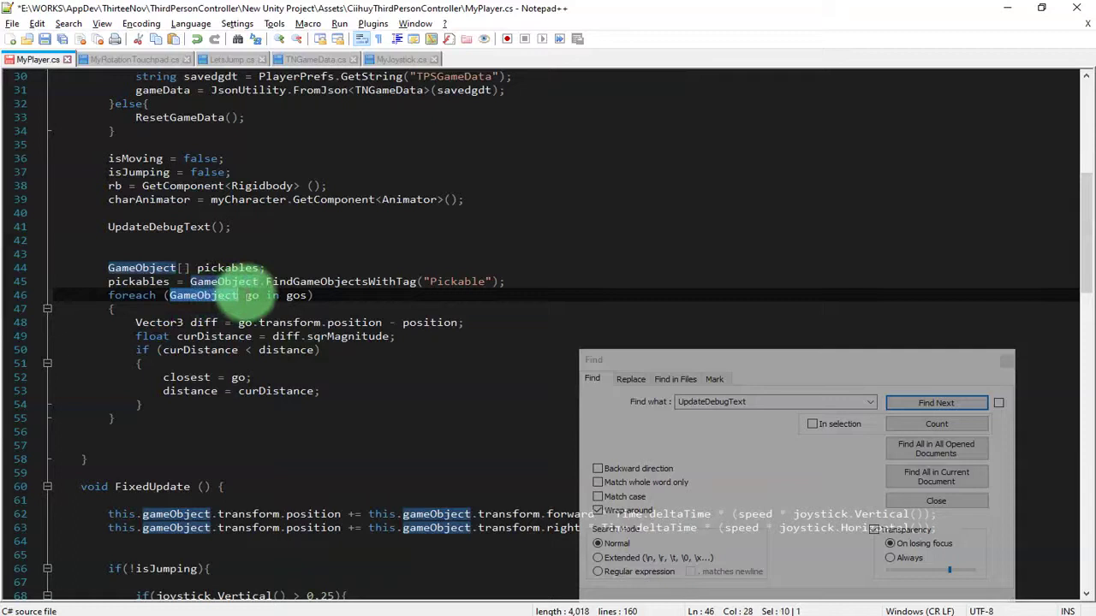
double_click(251, 296)
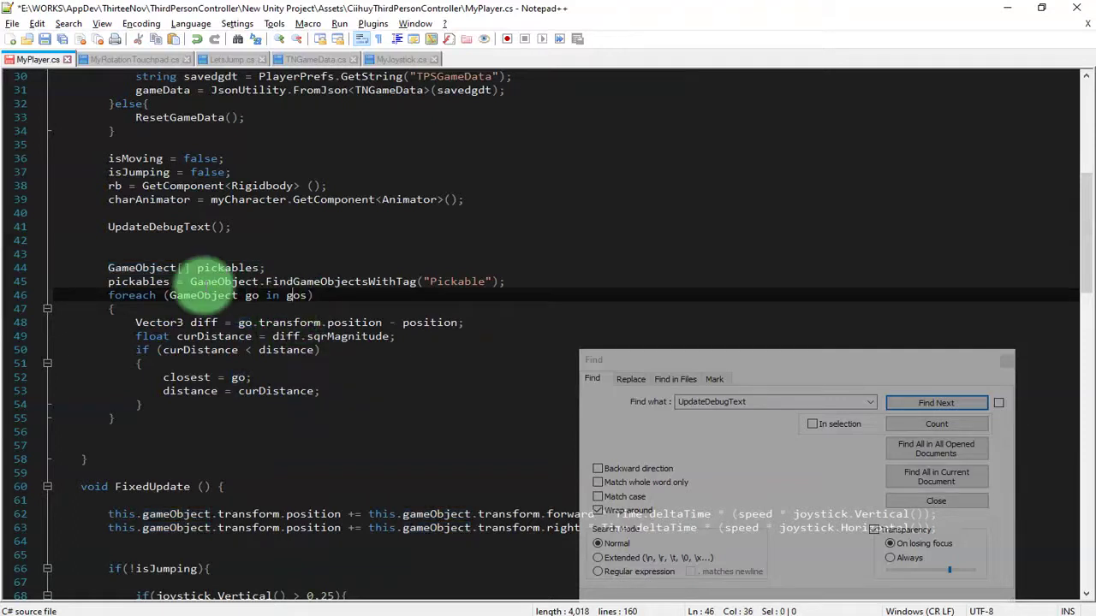
double_click(138, 282)
double_click(295, 296)
key(ctrl+v)
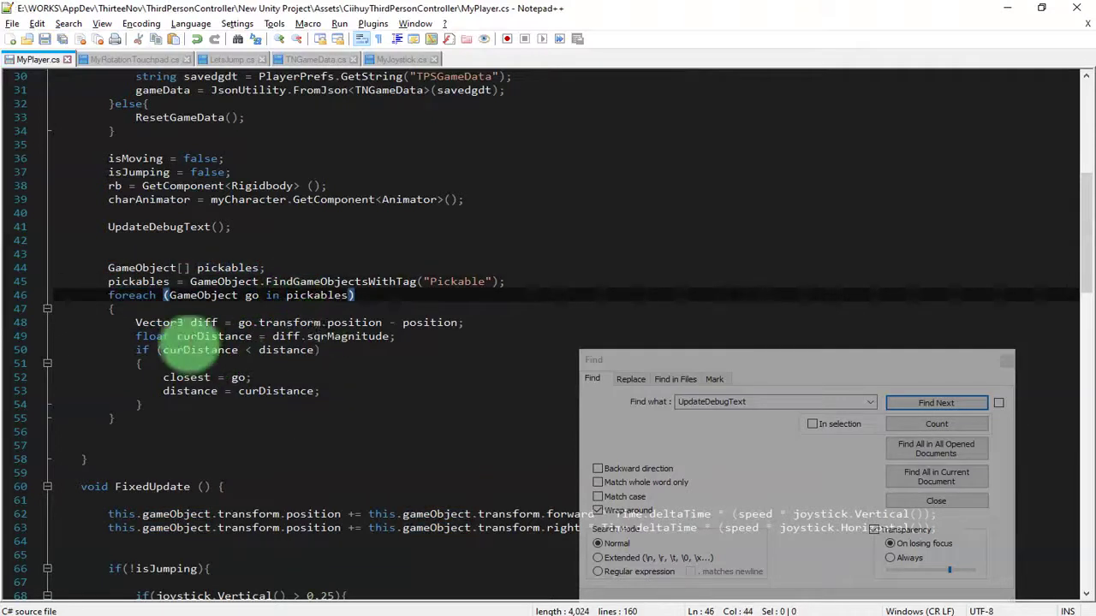
Delete the copied distance-checking body to leave the foreach empty, and save MyPlayer.cs
click(217, 323)
click(176, 323)
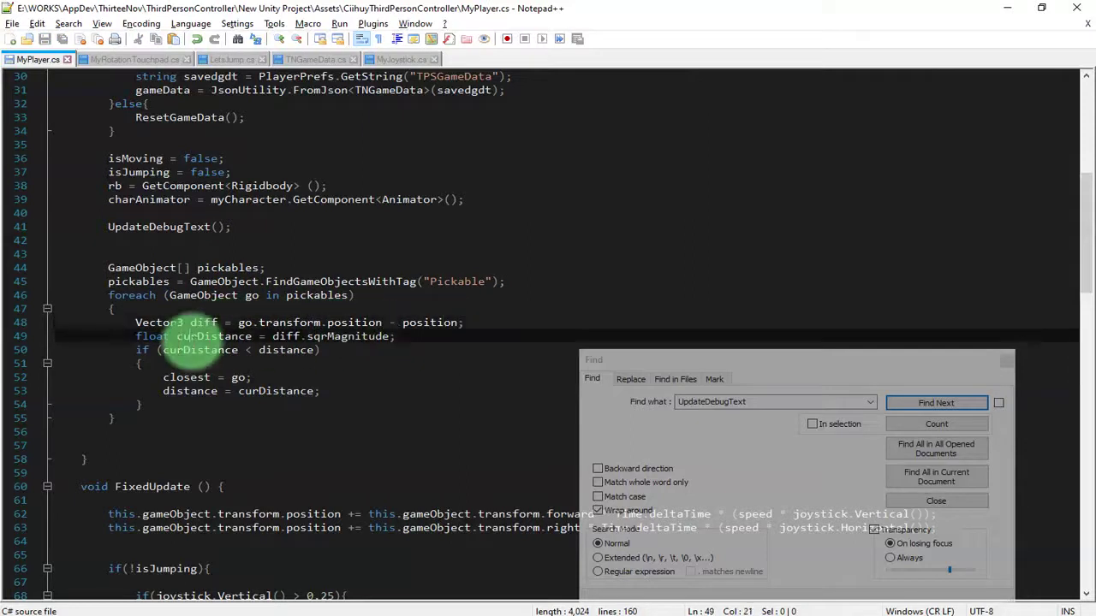
key(shift+Down)
key(shift+Down)
key(shift+Down)
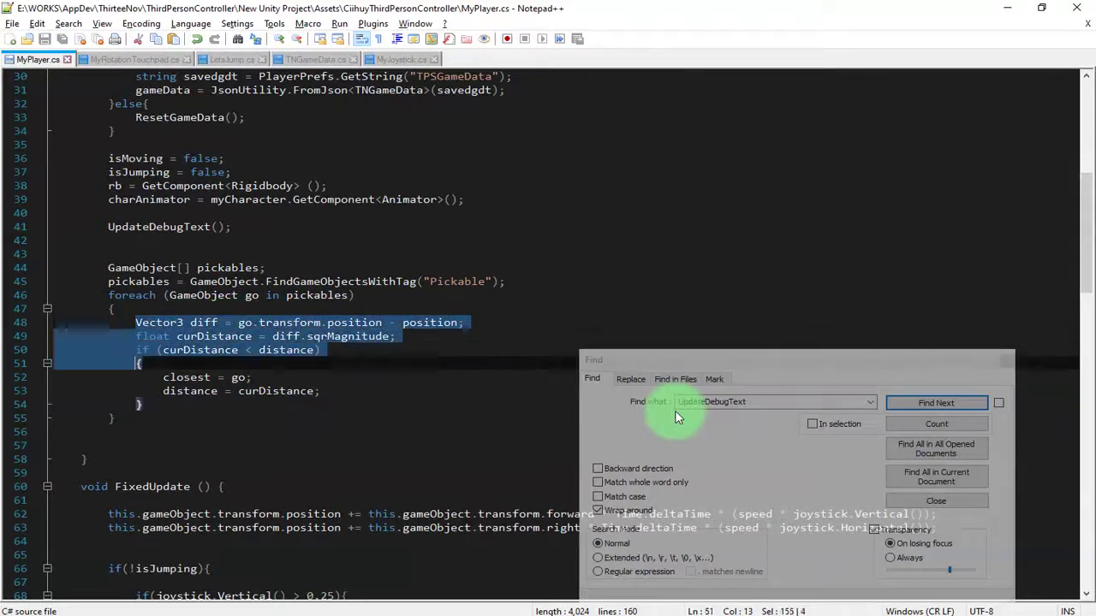
key(shift+Down)
key(shift+Down)
key(shift+Down)
key(shift+End)
key(Delete)
key(ctrl+s)
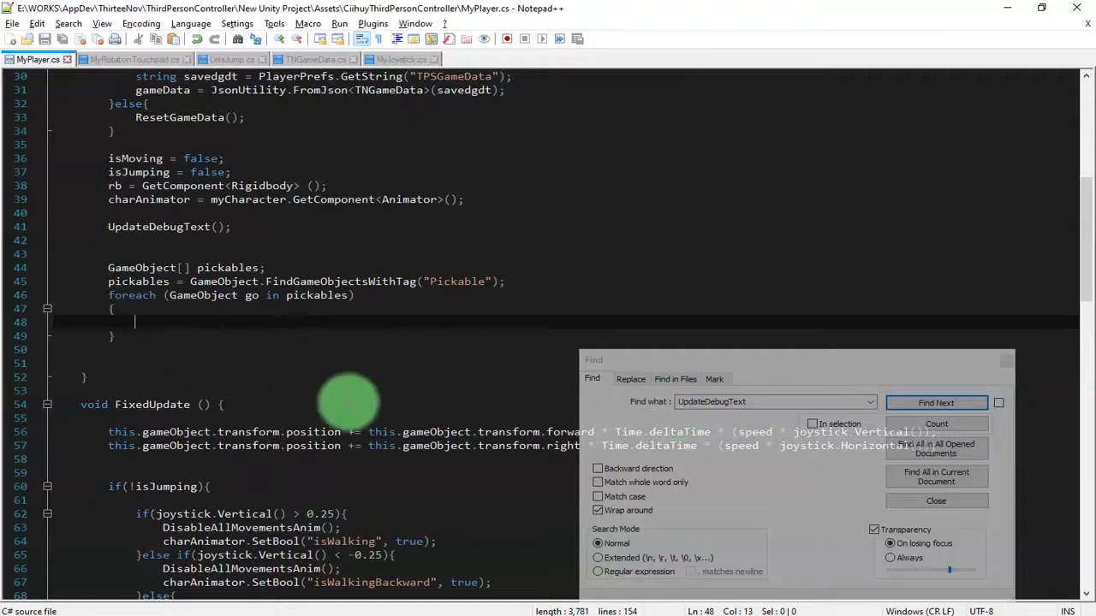
scroll(309, 394, down, 5)
Add a public bool DoIHave() method after OnTriggerEnter
scroll(283, 411, down, 12)
scroll(308, 479, down, 4)
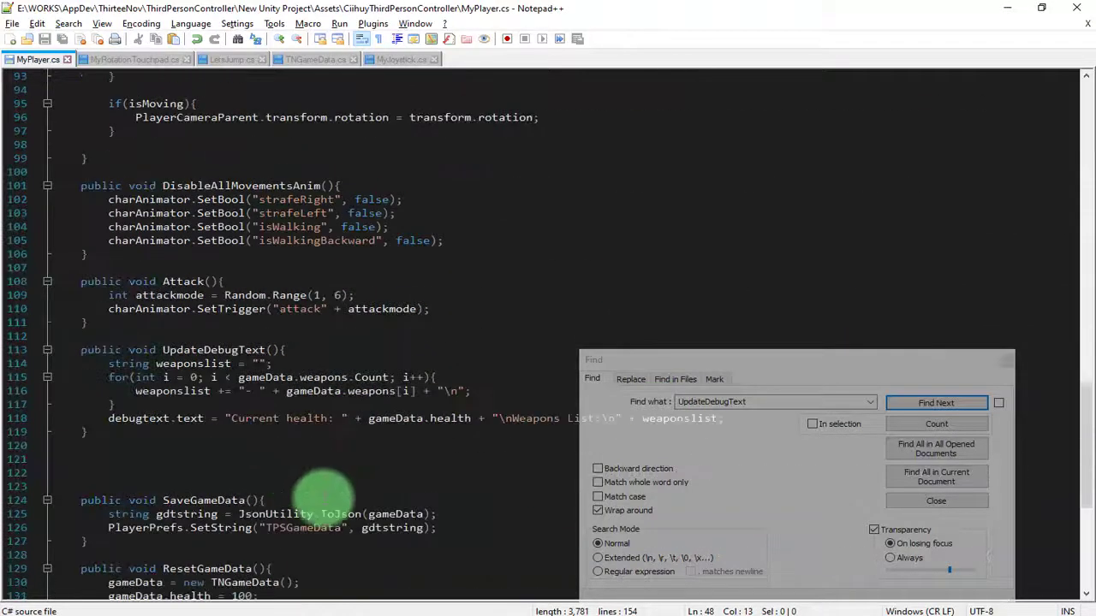
scroll(328, 502, down, 8)
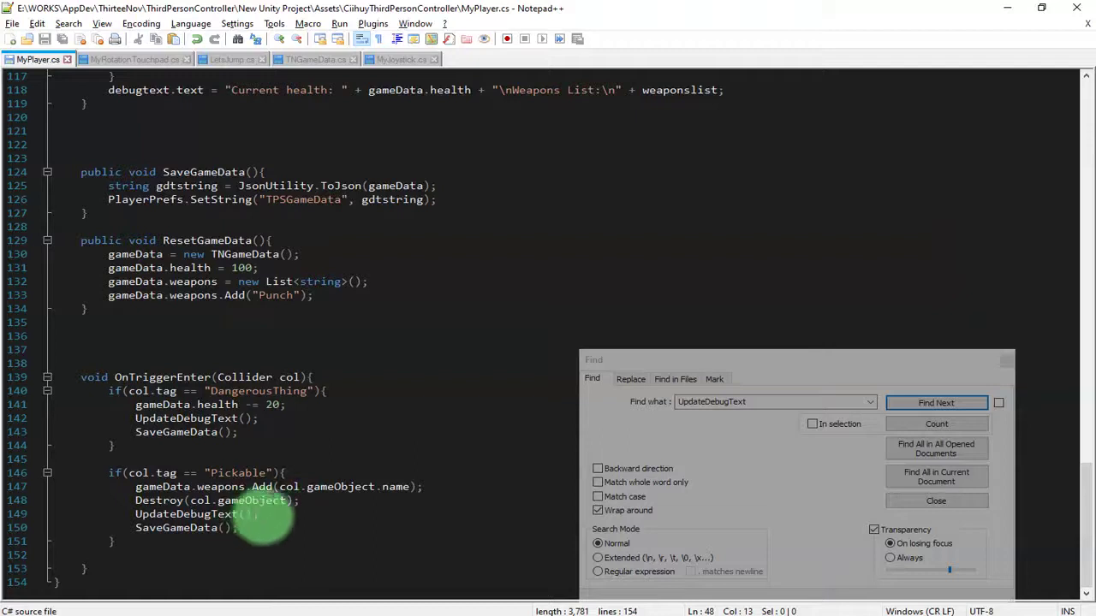
scroll(274, 508, up, 10)
scroll(257, 446, up, 9)
scroll(222, 385, down, 1)
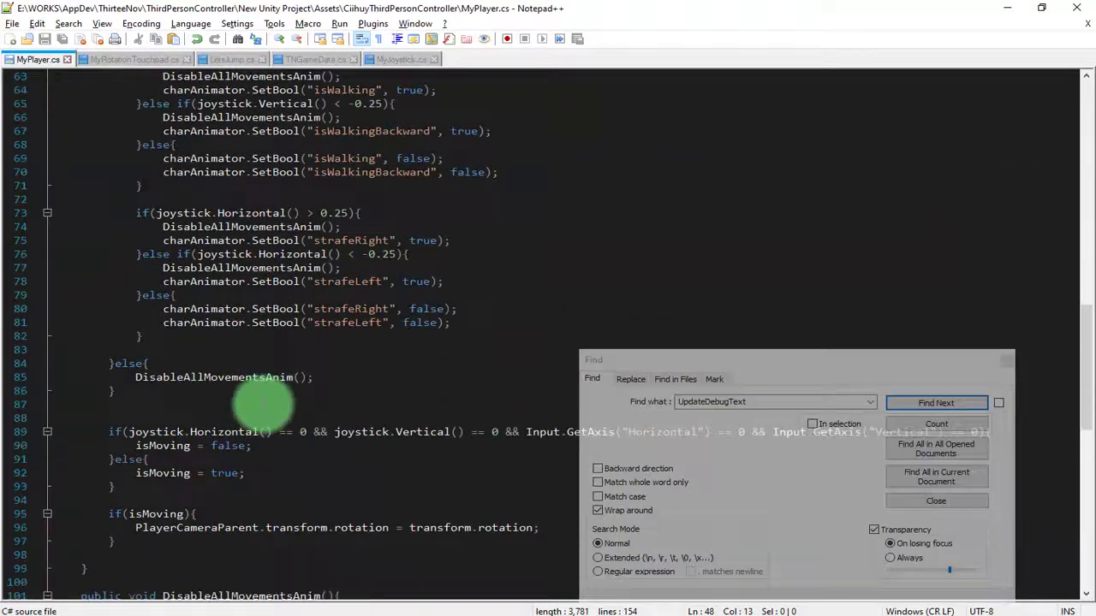
scroll(269, 434, down, 13)
scroll(242, 484, down, 5)
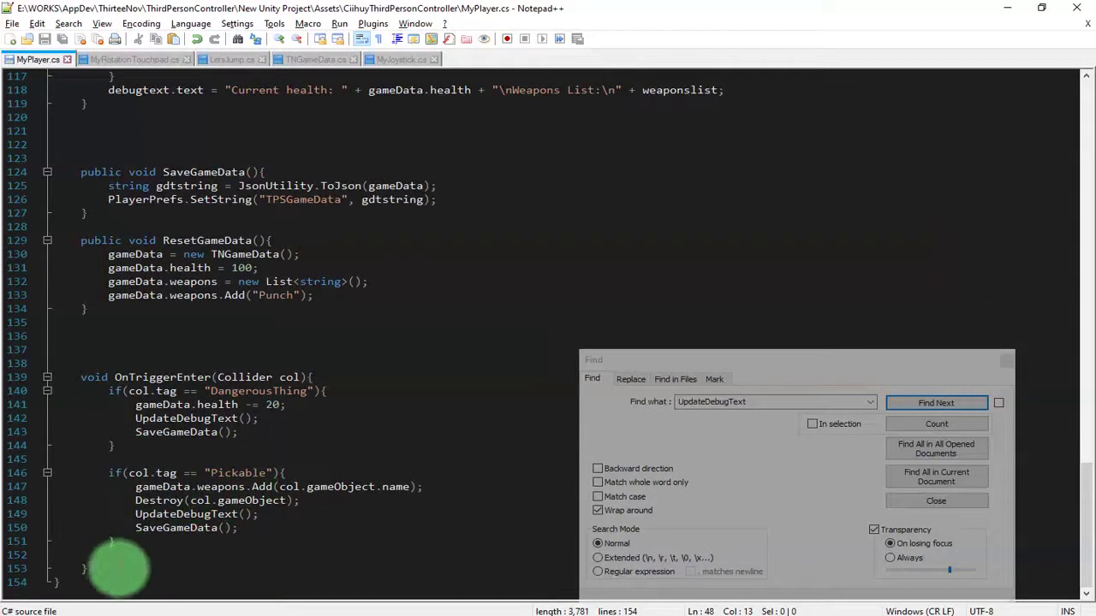
click(117, 567)
key(Return)
key(Return)
text(public voi)
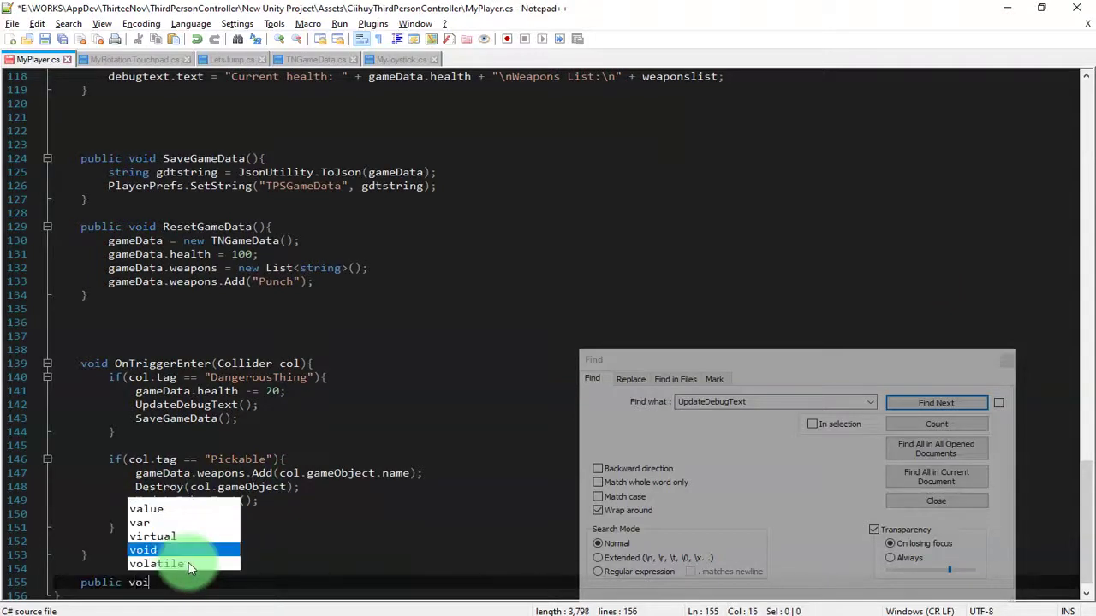
key(ctrl+s)
key(BackSpace)
key(BackSpace)
key(BackSpace)
key(BackSpace)
text(bool )
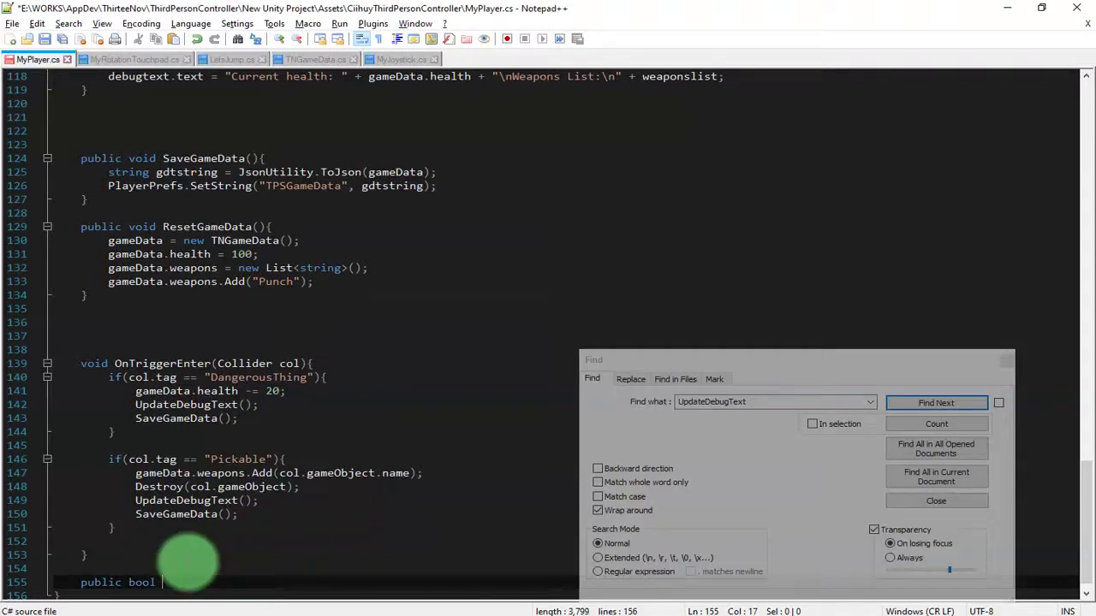
text(DoI)
text(Have())
text({})
Give DoIHave a string oname parameter and save
key(Return)
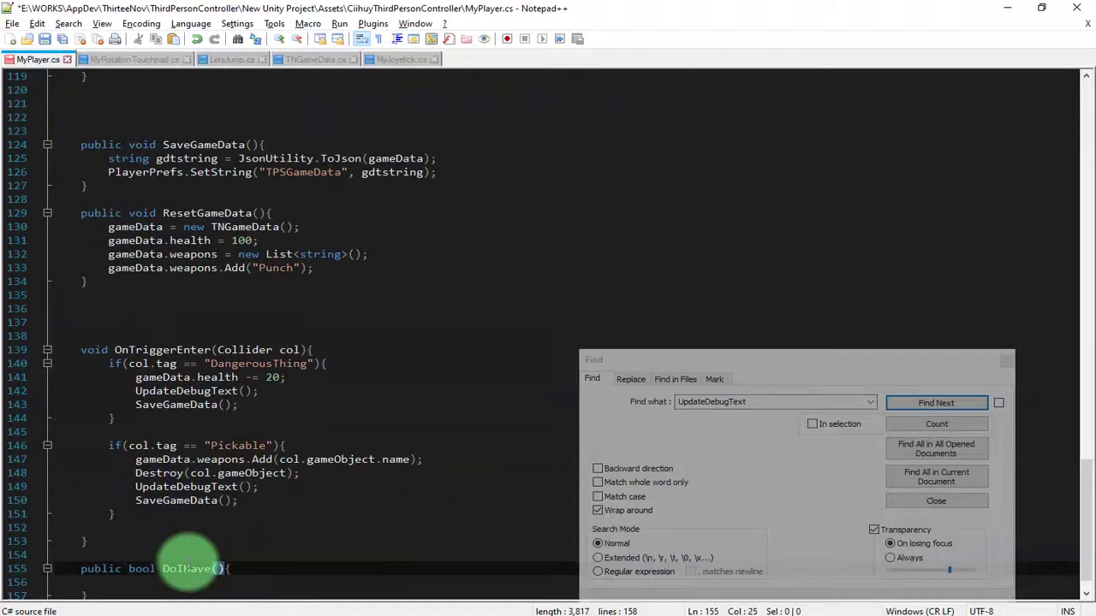
text("")
key(shift+Right)
key(shift+Right)
text(st)
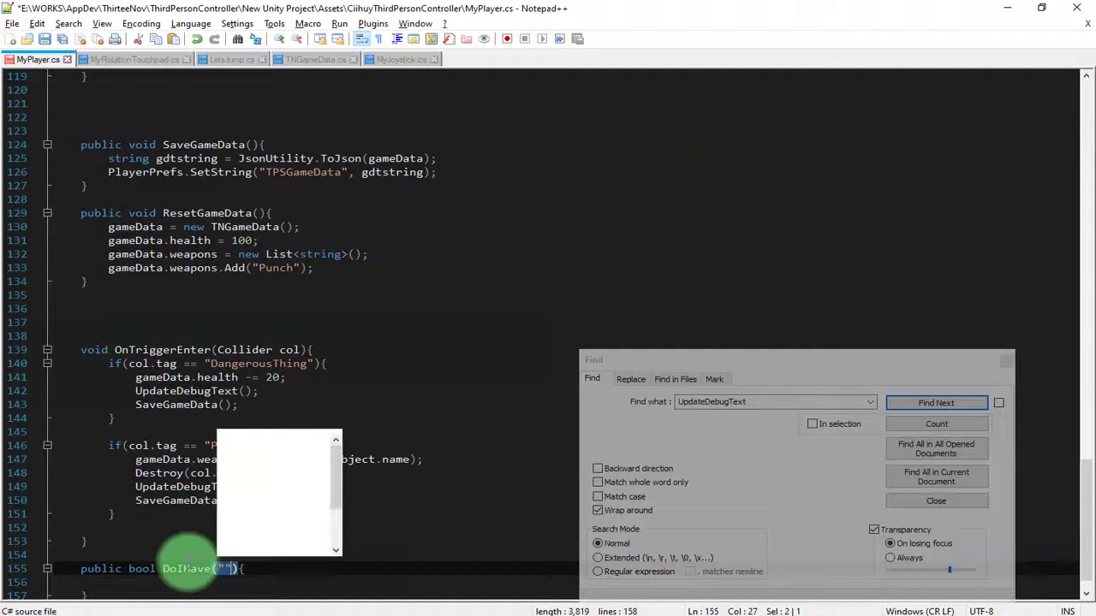
text(ring)
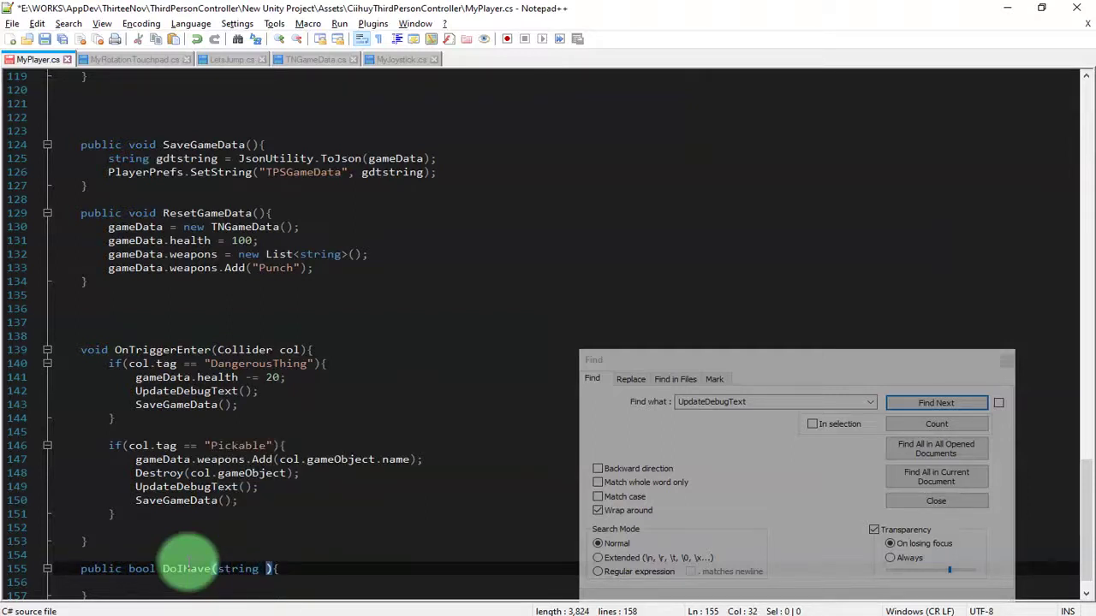
text( pname)
key(ctrl+s)
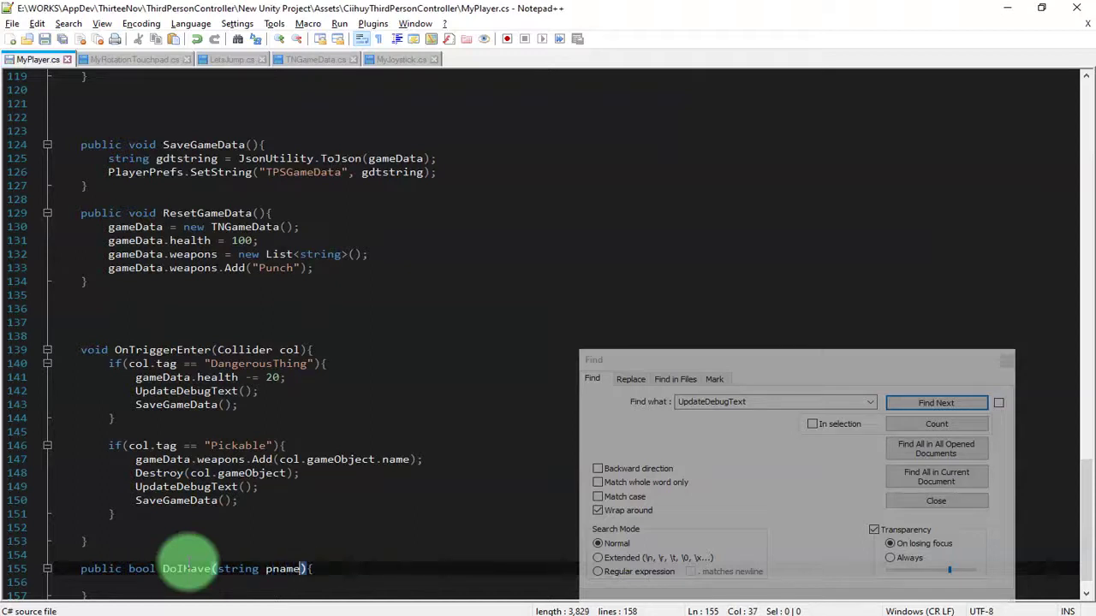
key(ctrl+shift+Left)
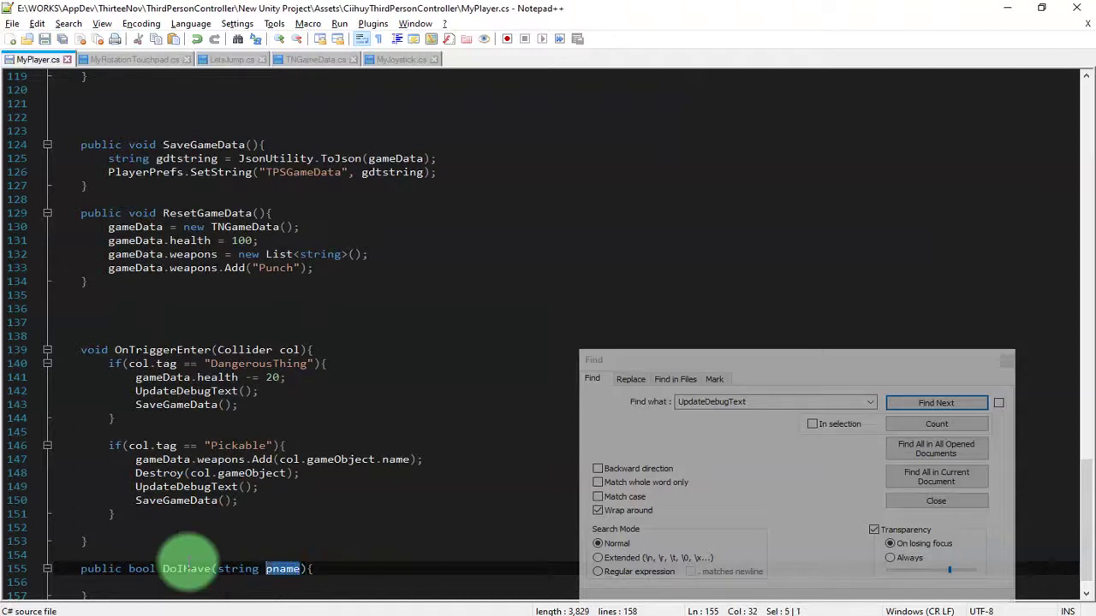
text(oj)
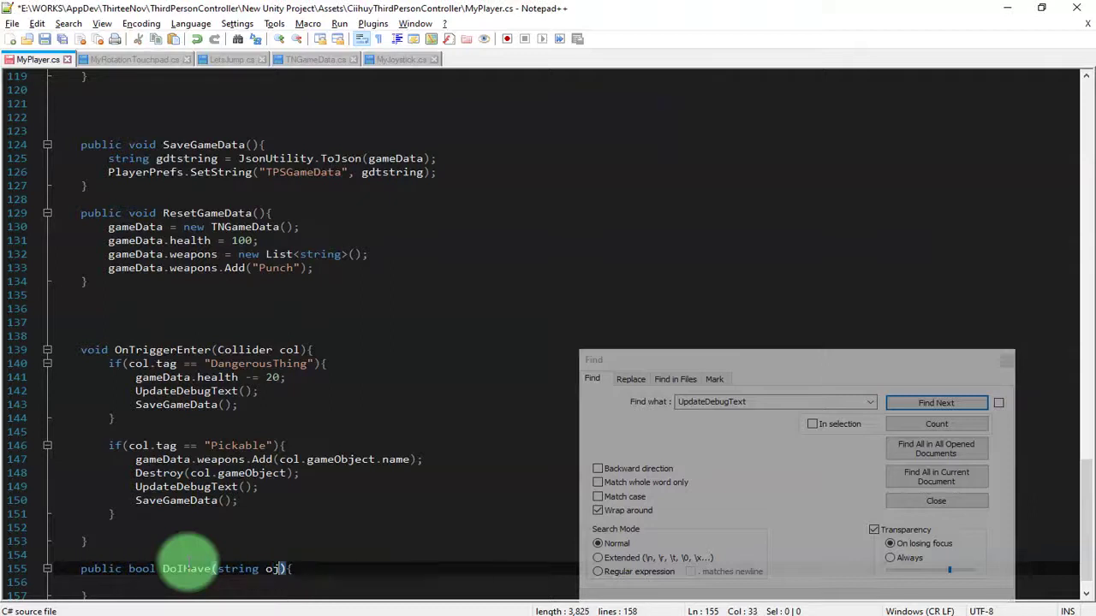
text(ame)
key(ctrl+s)
Write a for loop in DoIHave running i from 0 to gameData.weapons.Count
key(ctrl+shift+Right)
click(115, 584)
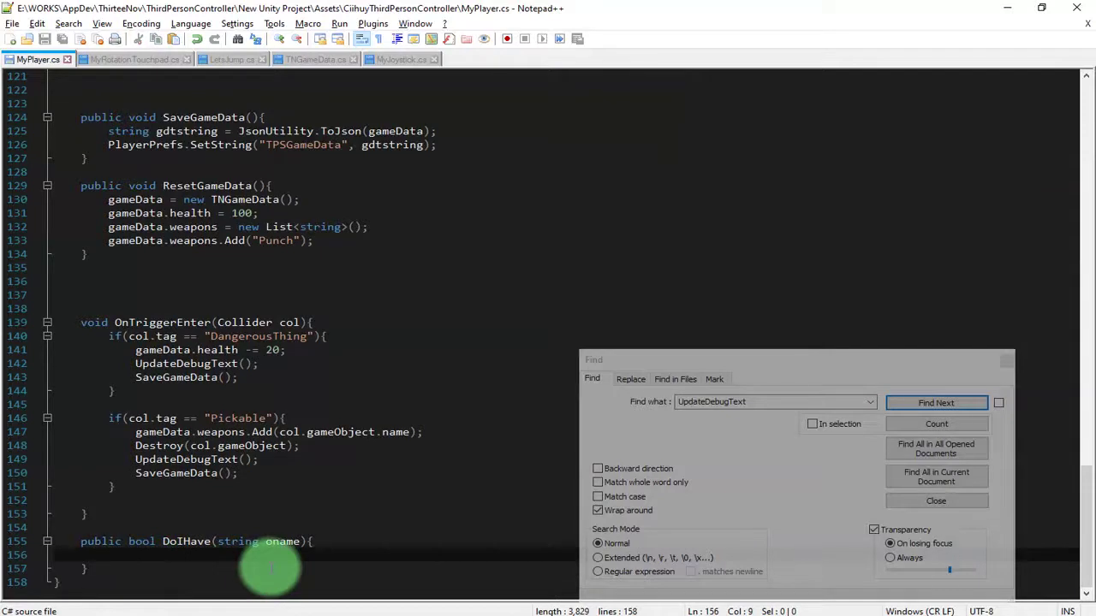
text(for)
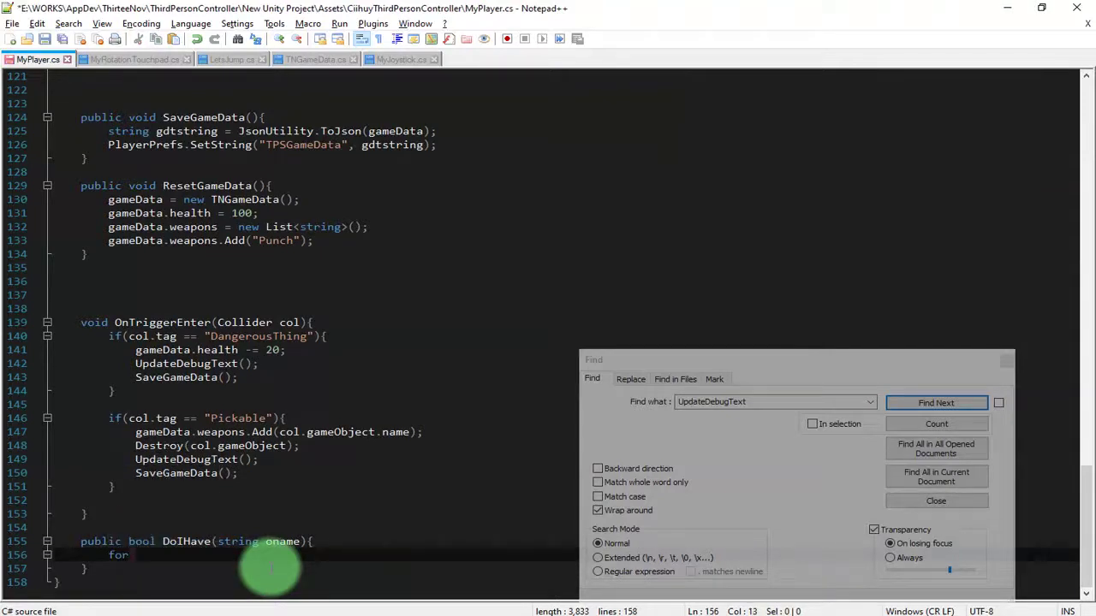
key(BackSpace)
text((int i = 0; )
text(i <)
scroll(270, 548, up, 6)
scroll(239, 445, up, 3)
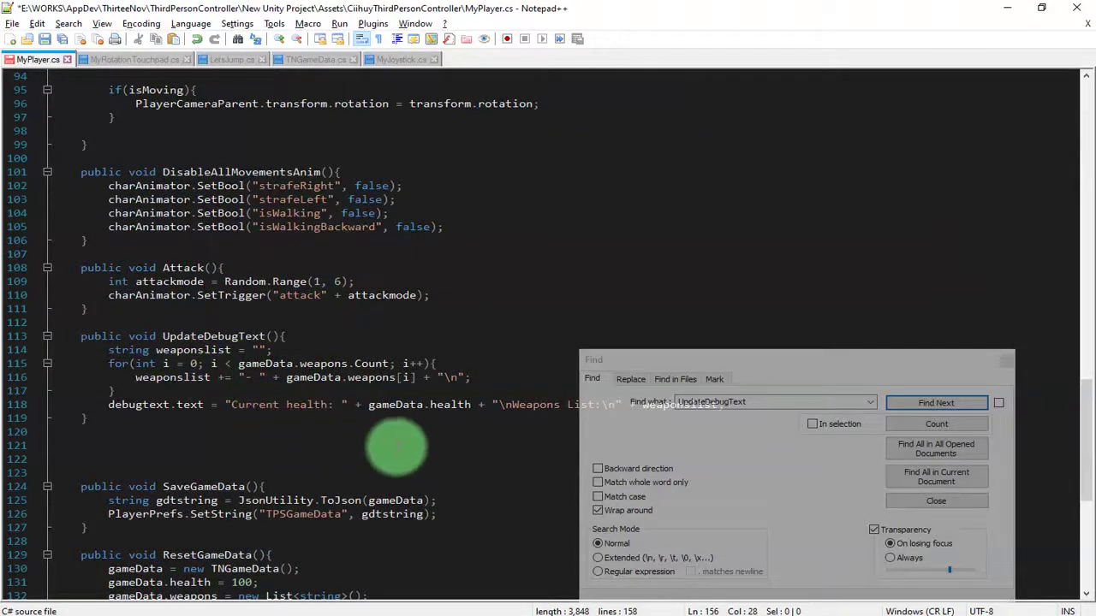
scroll(393, 453, down, 9)
text(game)
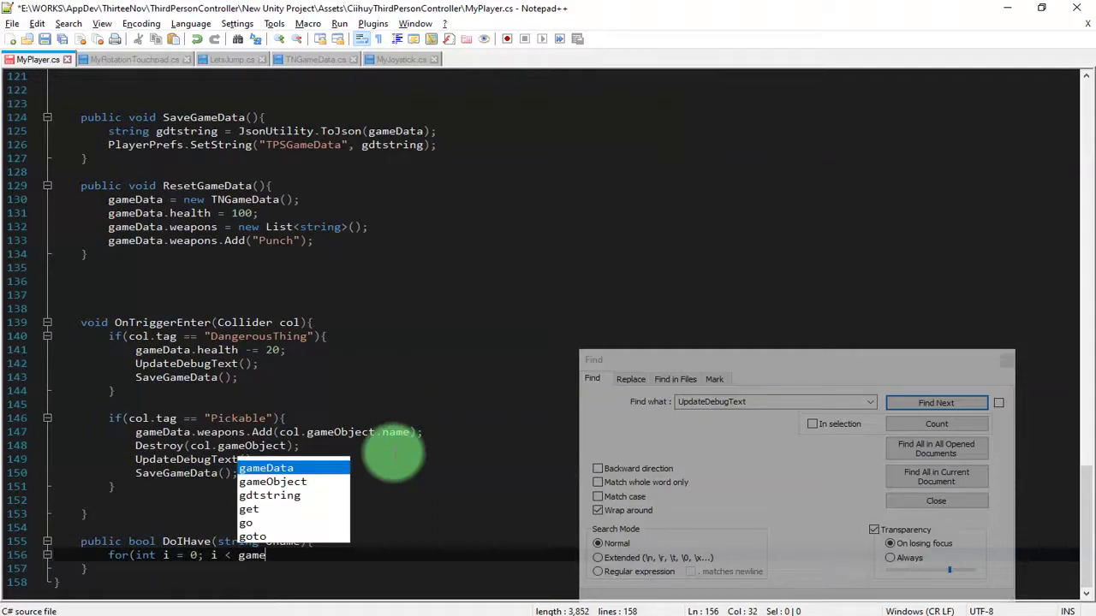
key(Return)
text(.wea)
key(Return)
text(Count)
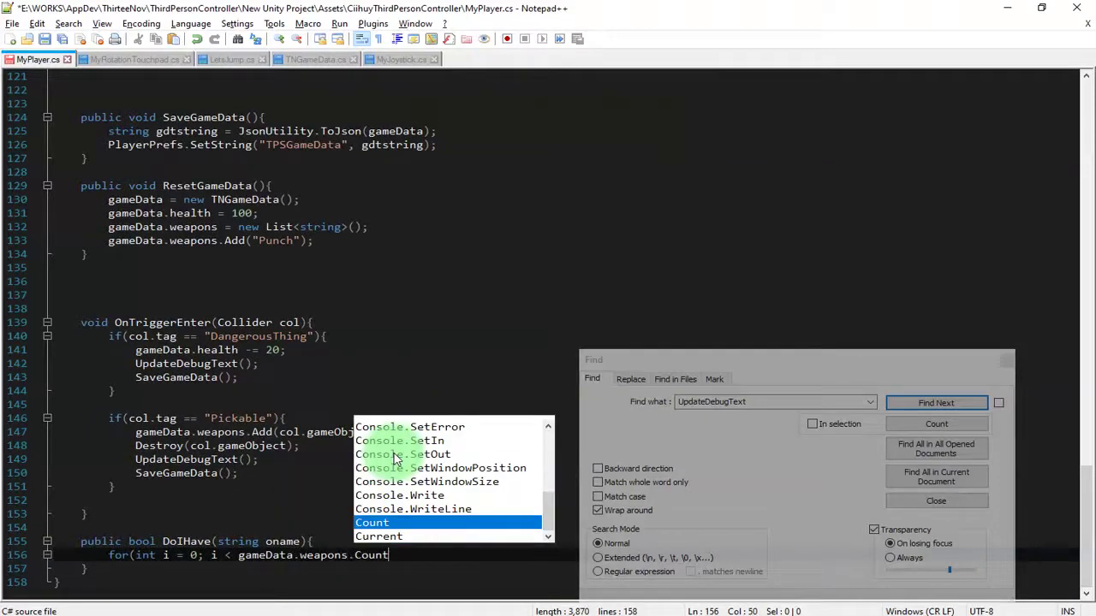
text(; i++){})
key(Return)
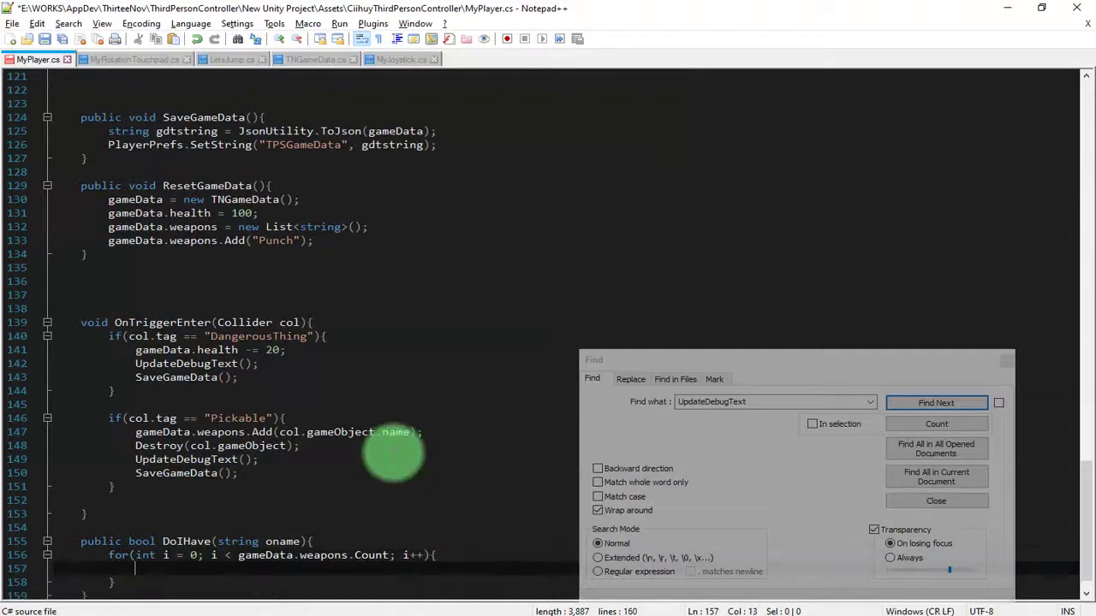
Inside the loop add if (oname == gameData.weapons[i]) { return true; } and save
text(oname)
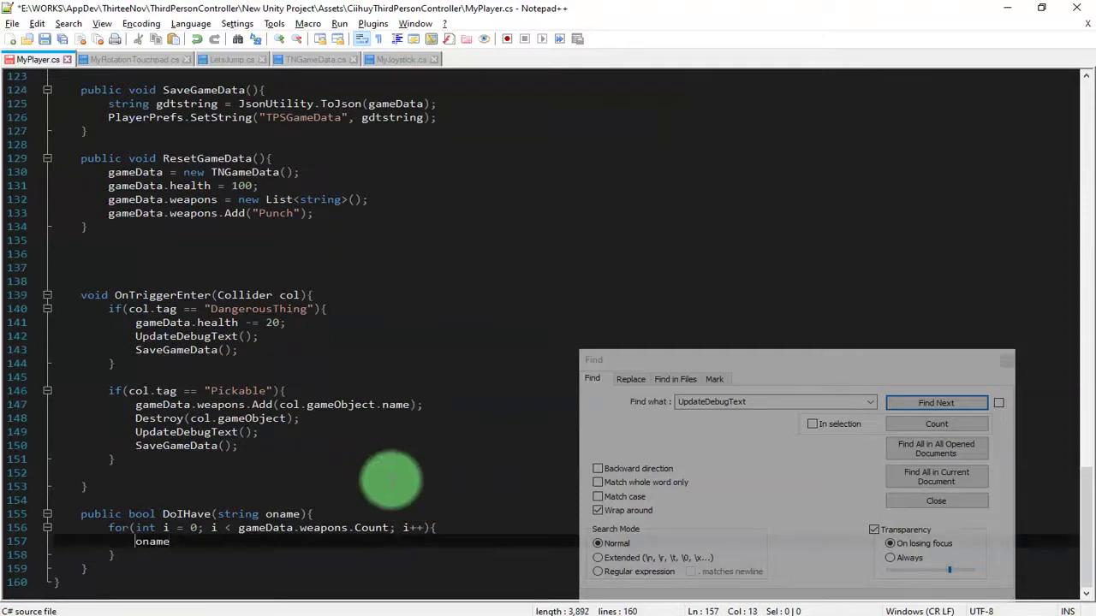
text(if)
key(BackSpace)
text(()
key(shift+End)
key(End)
key(Up)
key(ctrl+shift+Right)
key(ctrl+shift+Right)
key(ctrl+shift+Right)
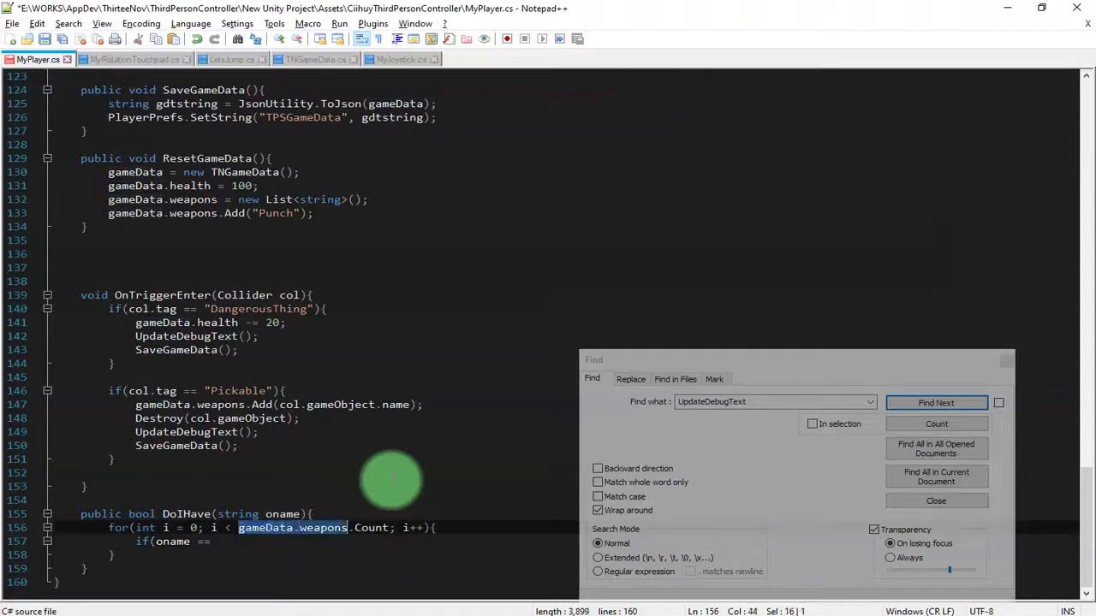
key(ctrl+c)
key(Down)
key(ctrl+v)
text([)
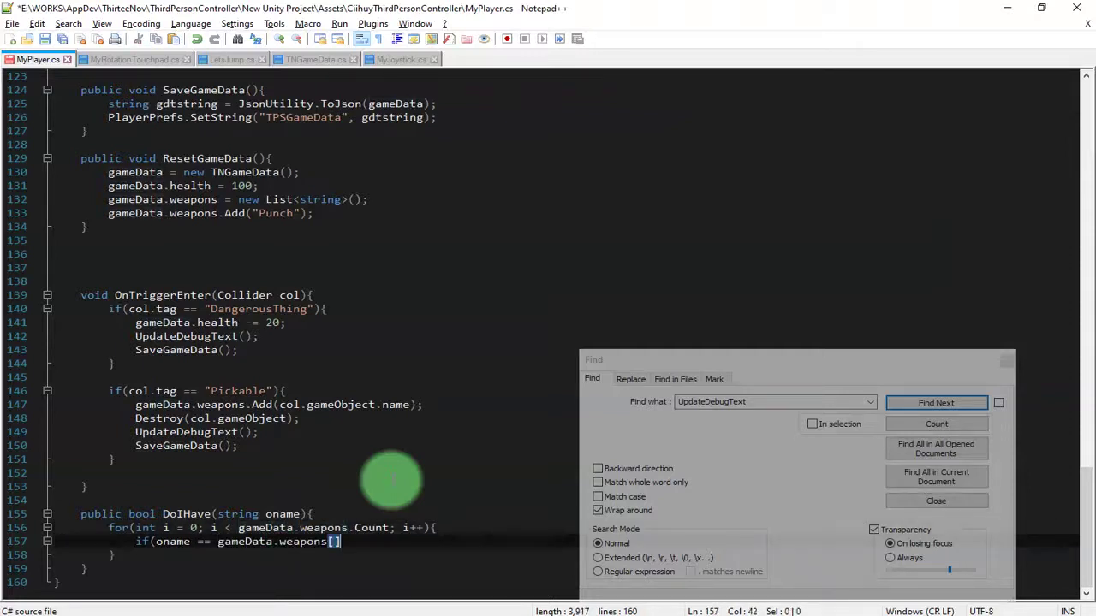
text(i])
text(){})
key(Return)
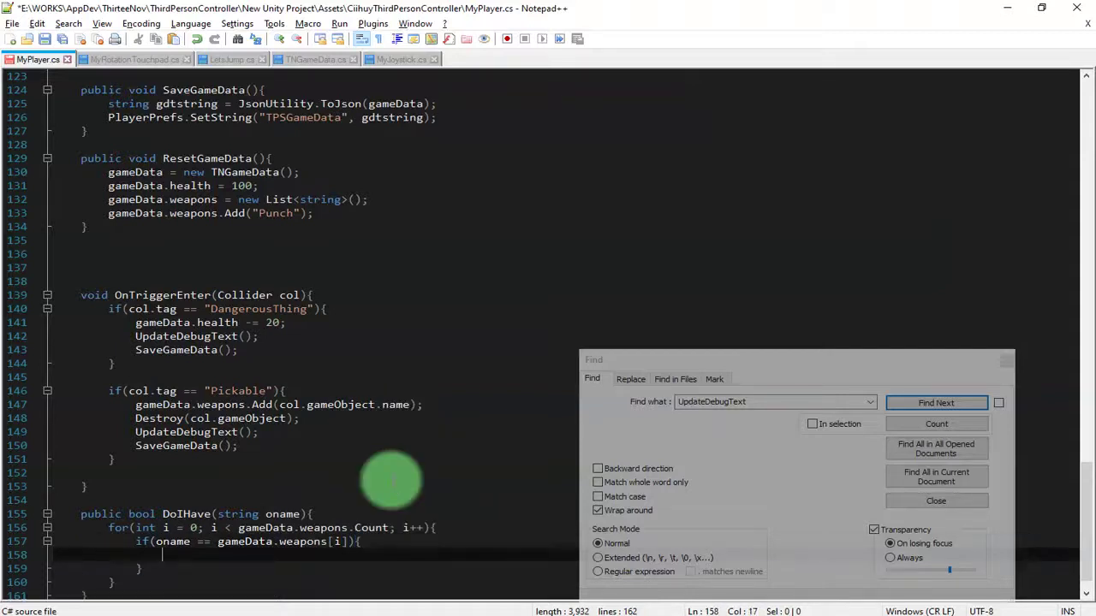
text(return )
text(true;)
key(ctrl+s)
Add return false; after the loop and save the script
key(Down)
key(Down)
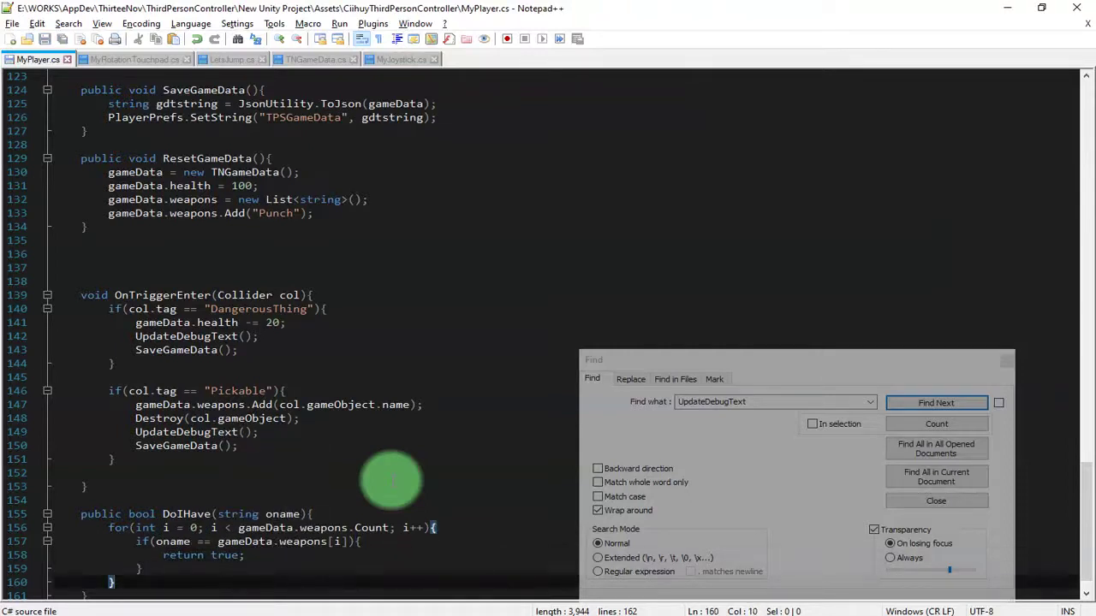
key(Up)
key(Down)
key(Return)
key(Return)
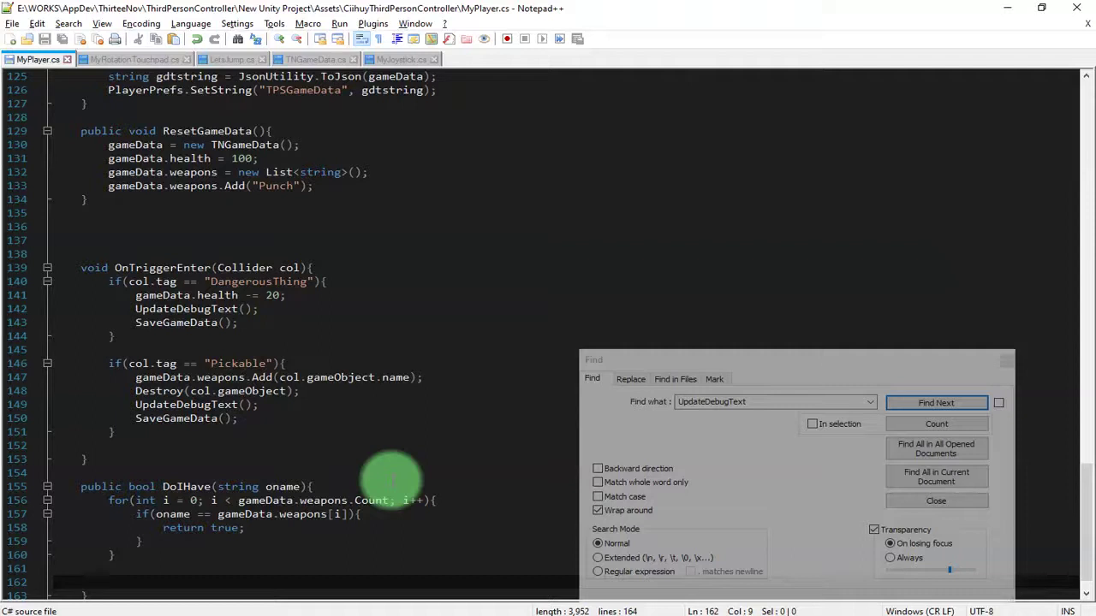
text(ret)
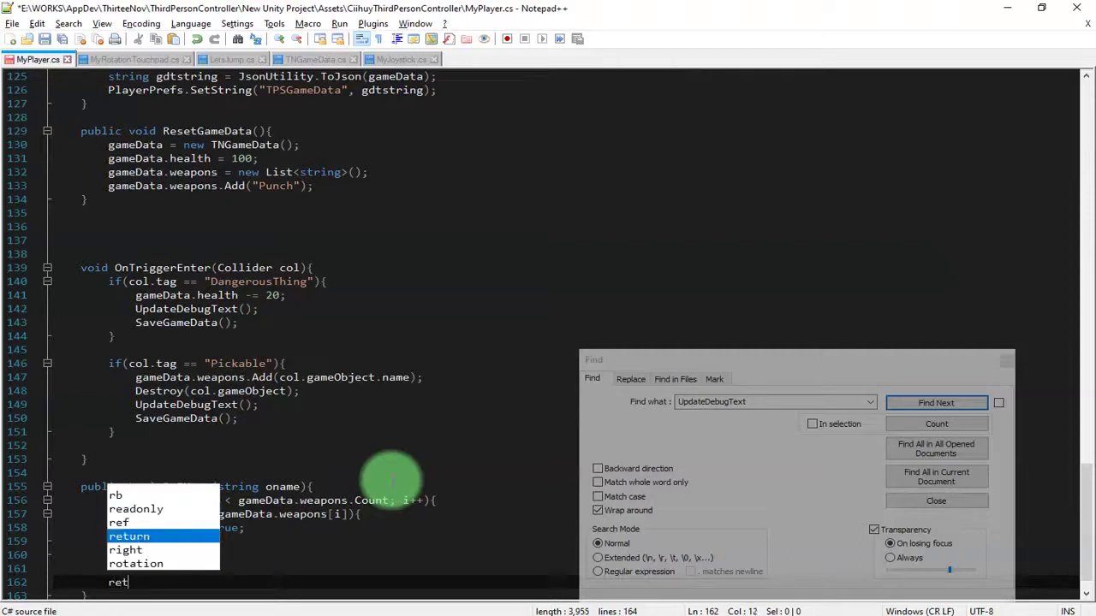
key(Return)
text(false;)
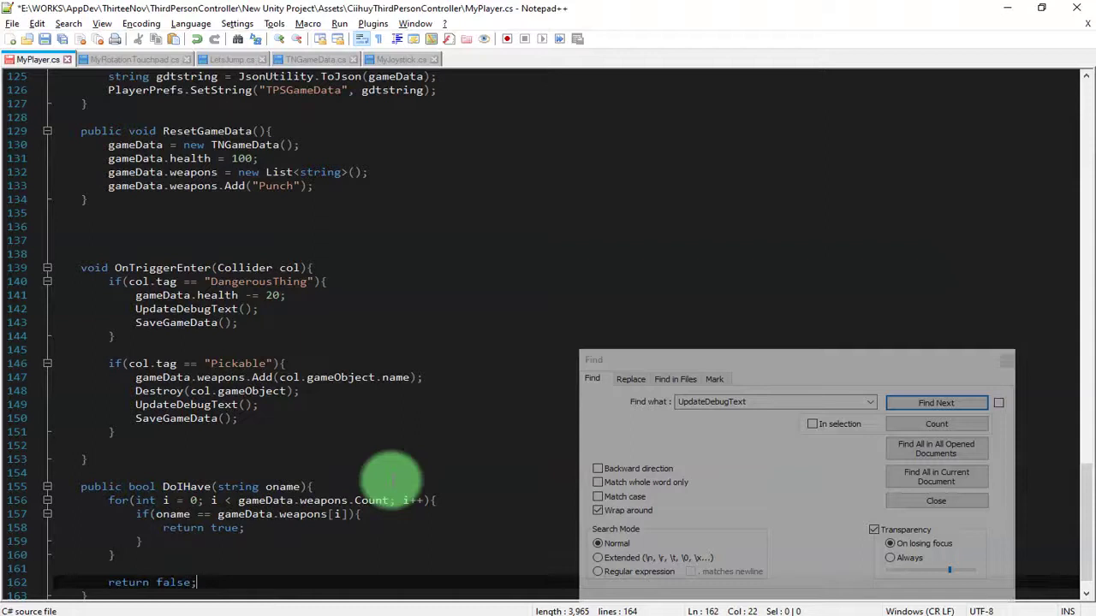
key(ctrl+s)
double_click(182, 487)
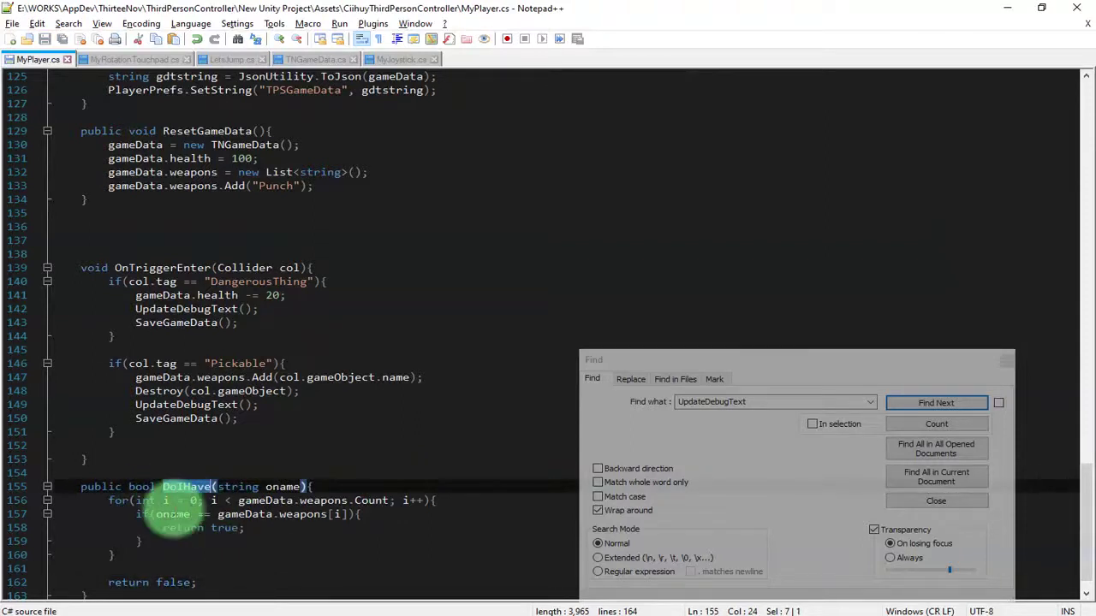
Insert a DoIHave call into the foreach body over pickables and save
scroll(230, 528, up, 11)
scroll(232, 521, up, 4)
scroll(209, 521, up, 5)
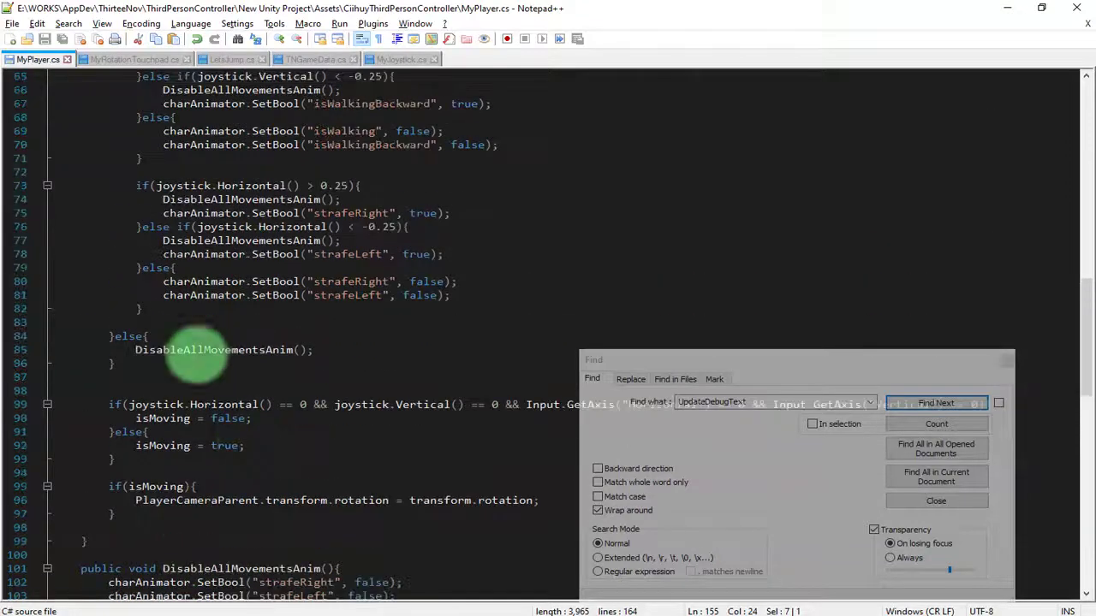
scroll(244, 426, up, 1)
scroll(282, 381, up, 4)
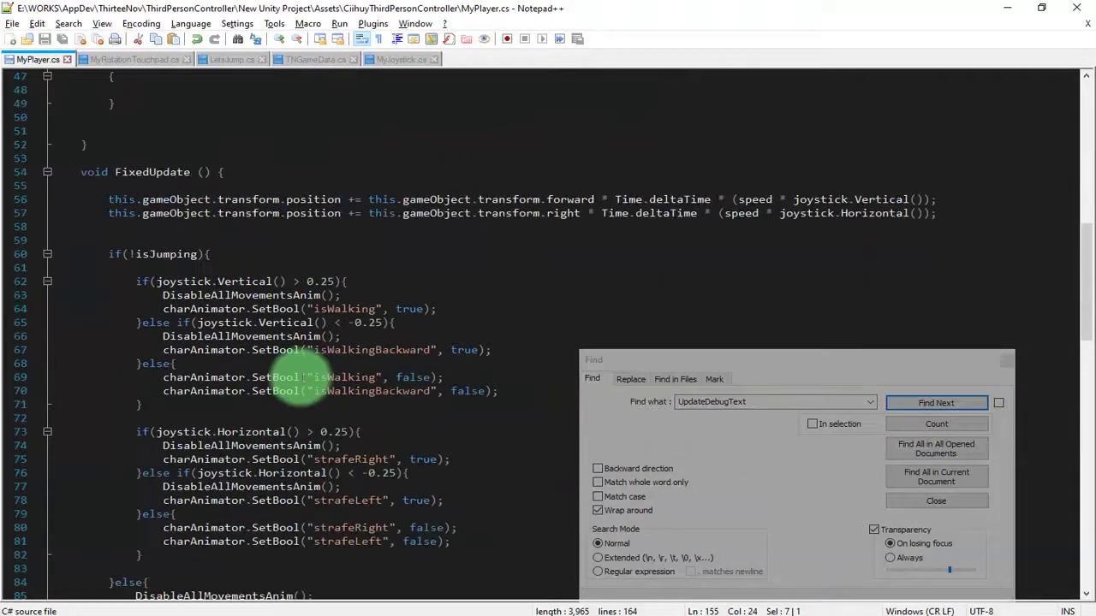
scroll(300, 373, up, 7)
click(257, 336)
key(ctrl+v)
key(ctrl+s)
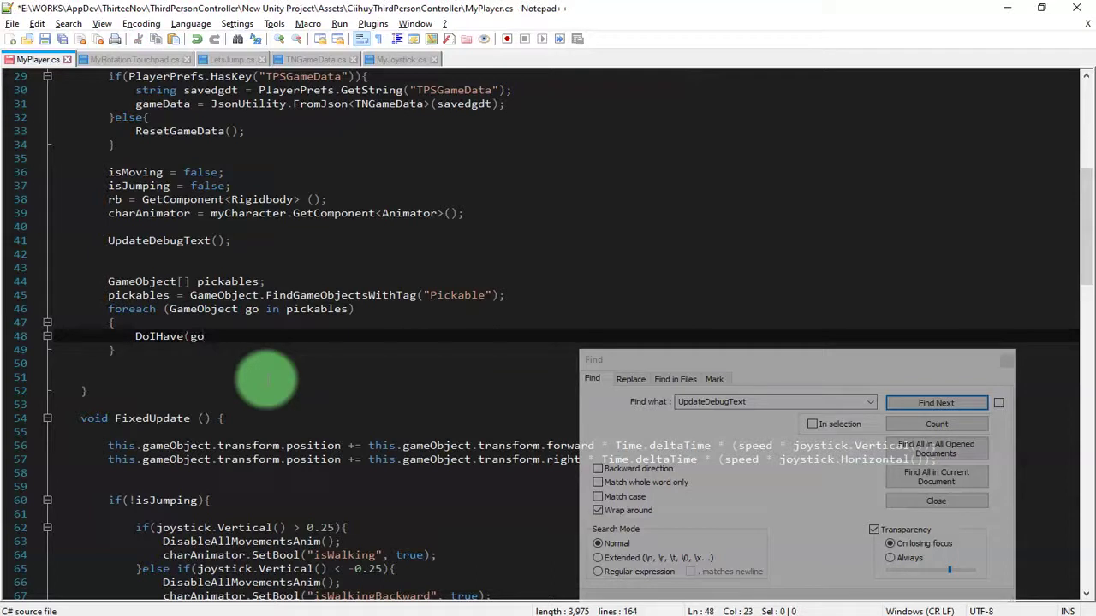
Complete it as if (DoIHave(go.name)) { Destroy(go); } and go back to Chrome
text(.name))
text(if )
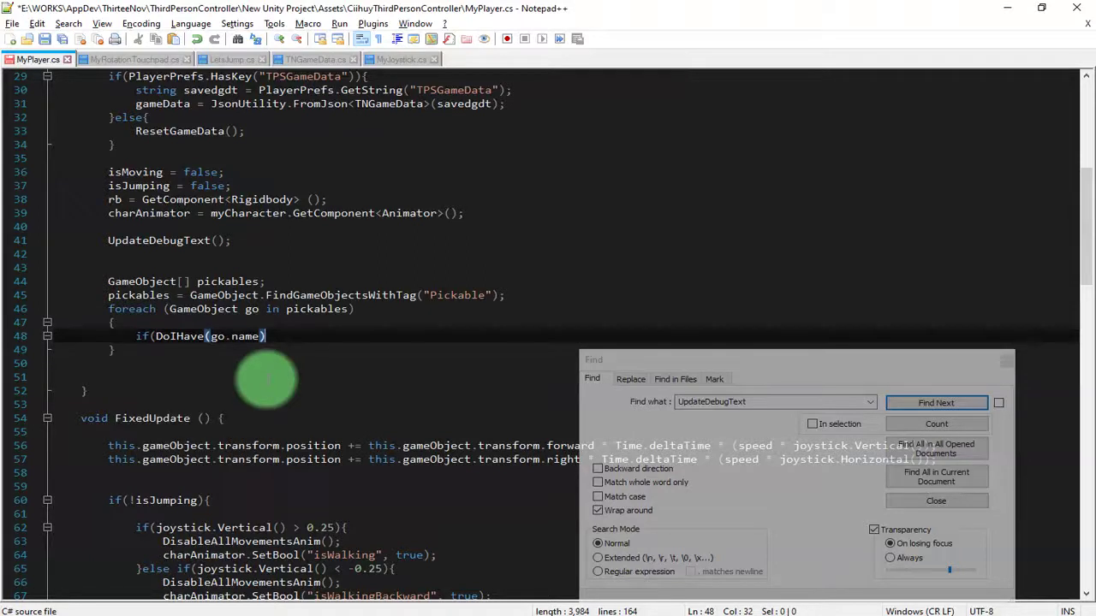
text({})
key(Return)
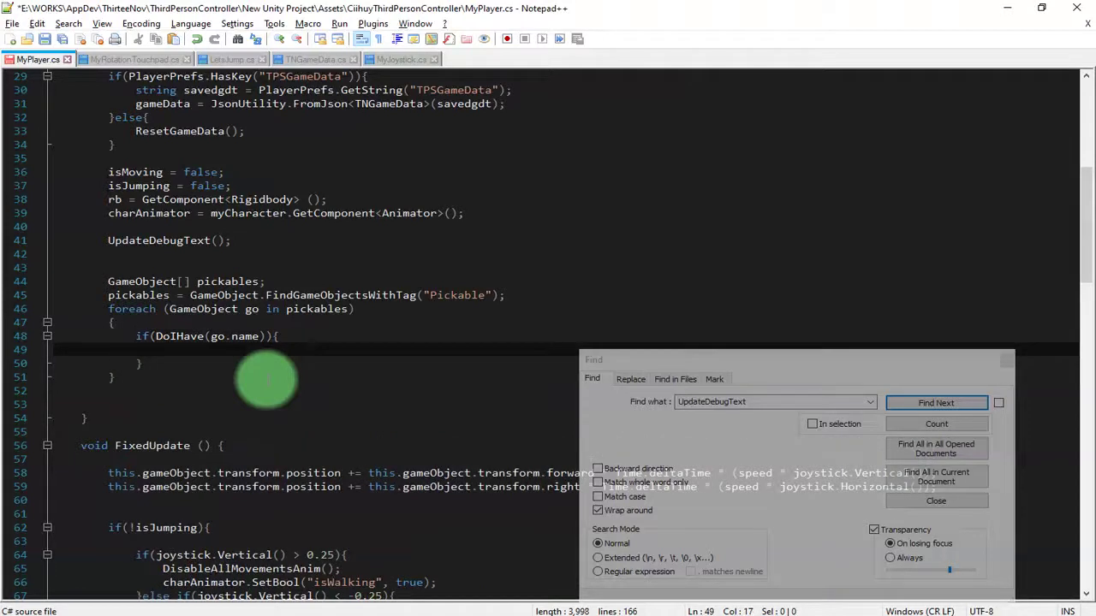
text(Des)
key(Escape)
key(BackSpace)
text((go);)
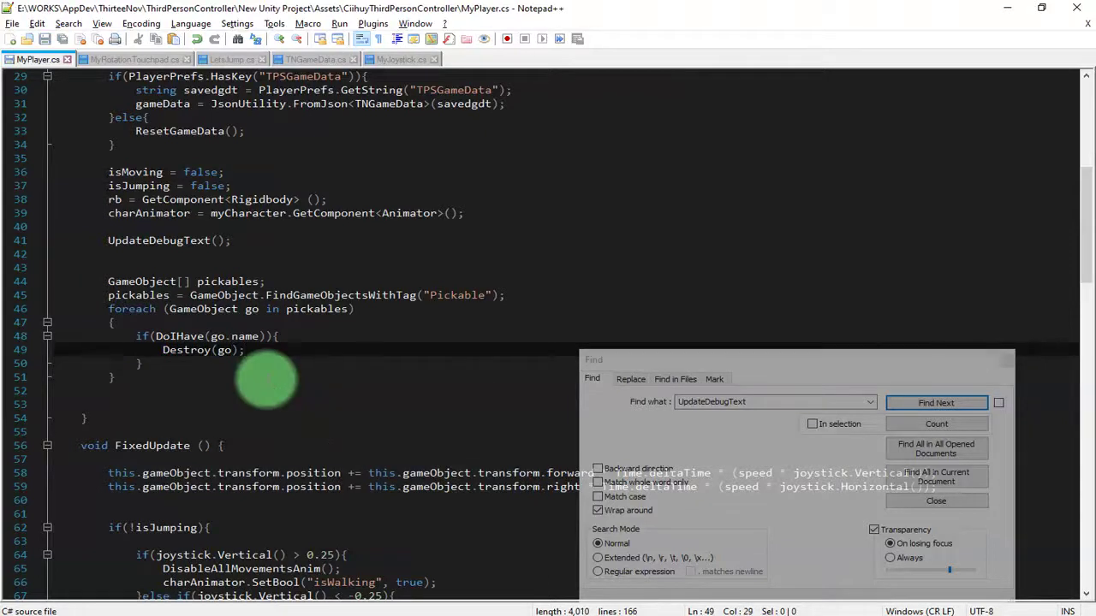
key(alt+Tab)
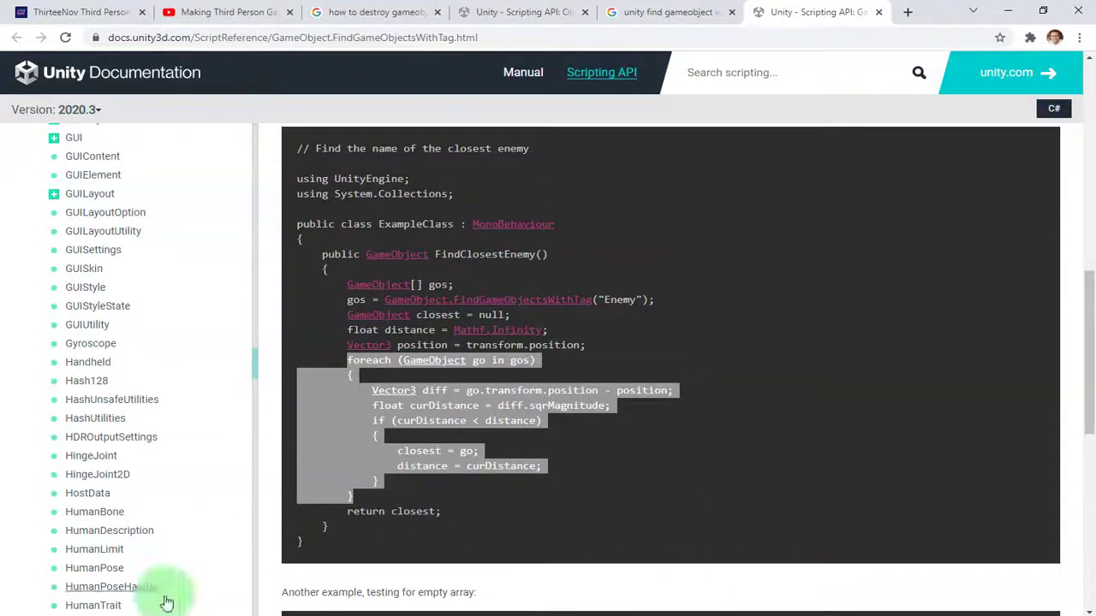
Return from Chrome to the Unity Editor so the scripts recompile
key(alt+Tab)
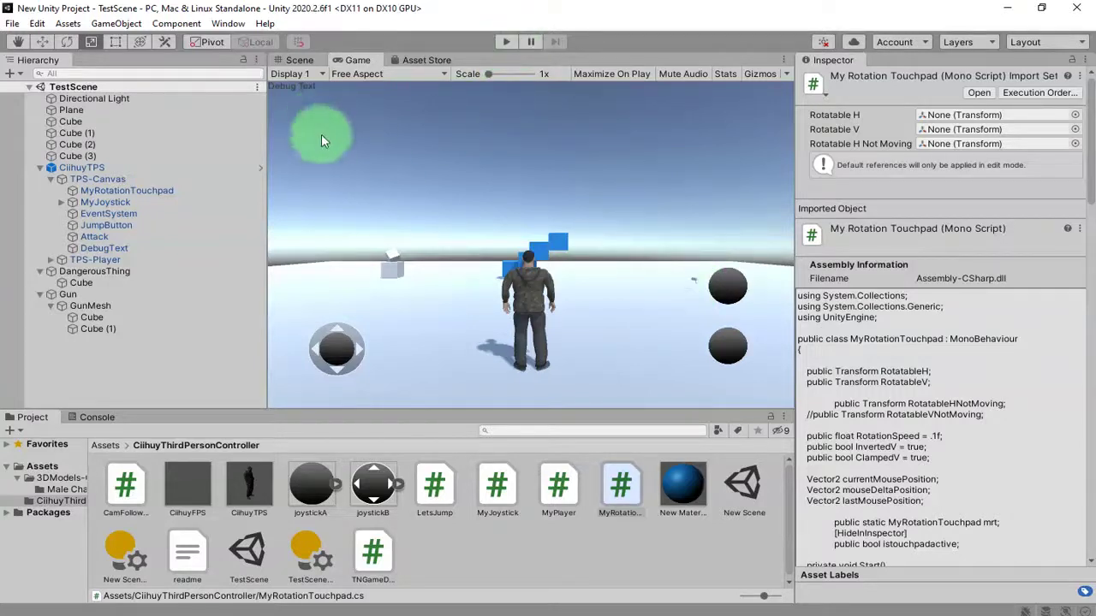
Run Play mode and look around to confirm the owned Gun is gone
click(504, 43)
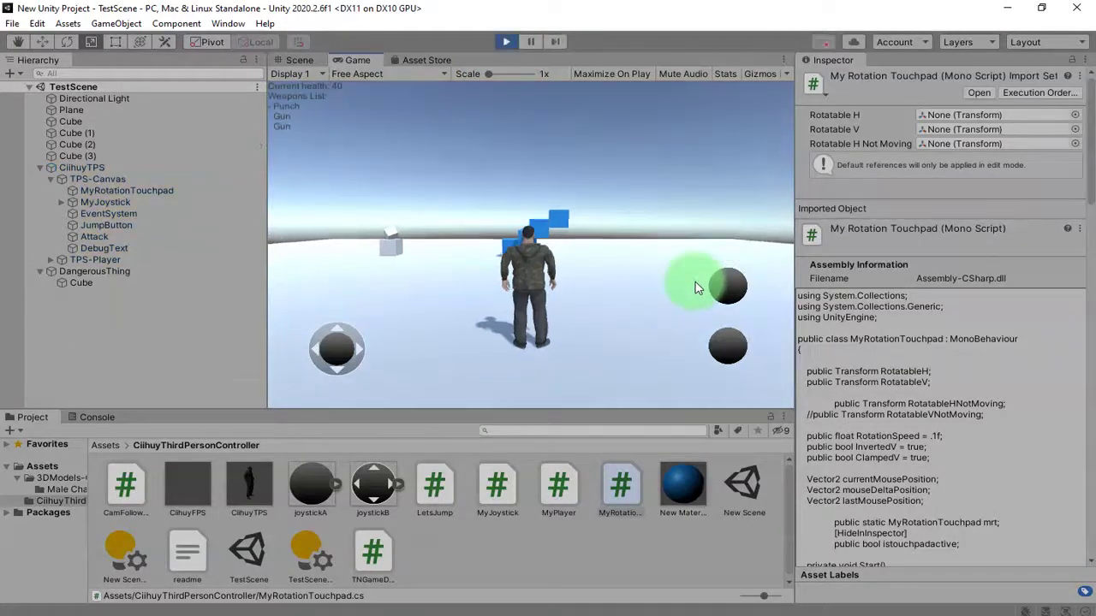
drag(685, 280, 591, 264)
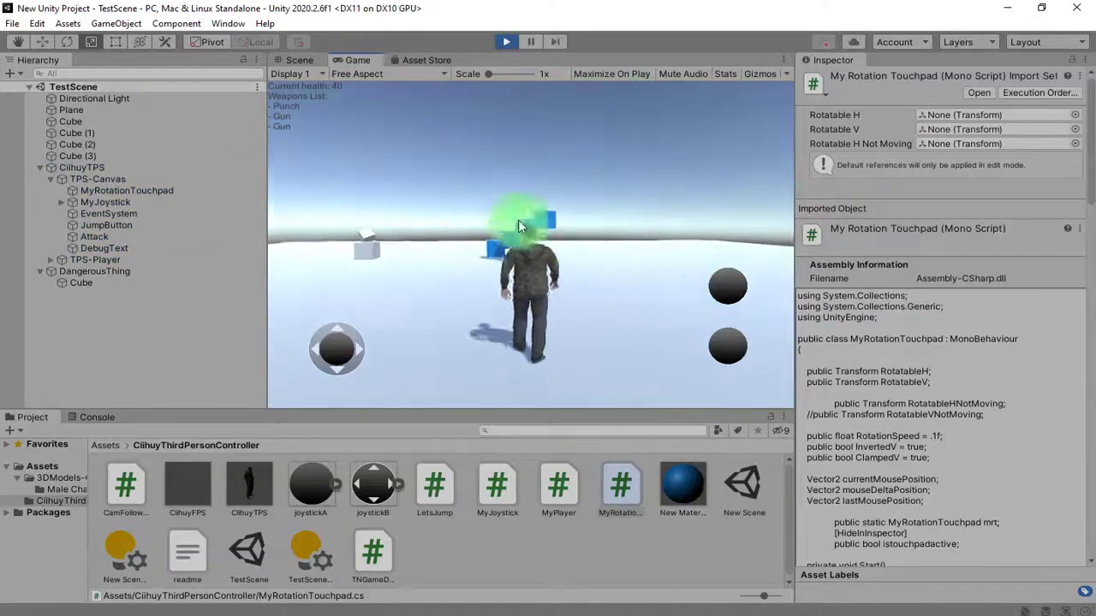
click(514, 39)
Select the Gun pickup in the Hierarchy and show it in the Scene view
click(223, 372)
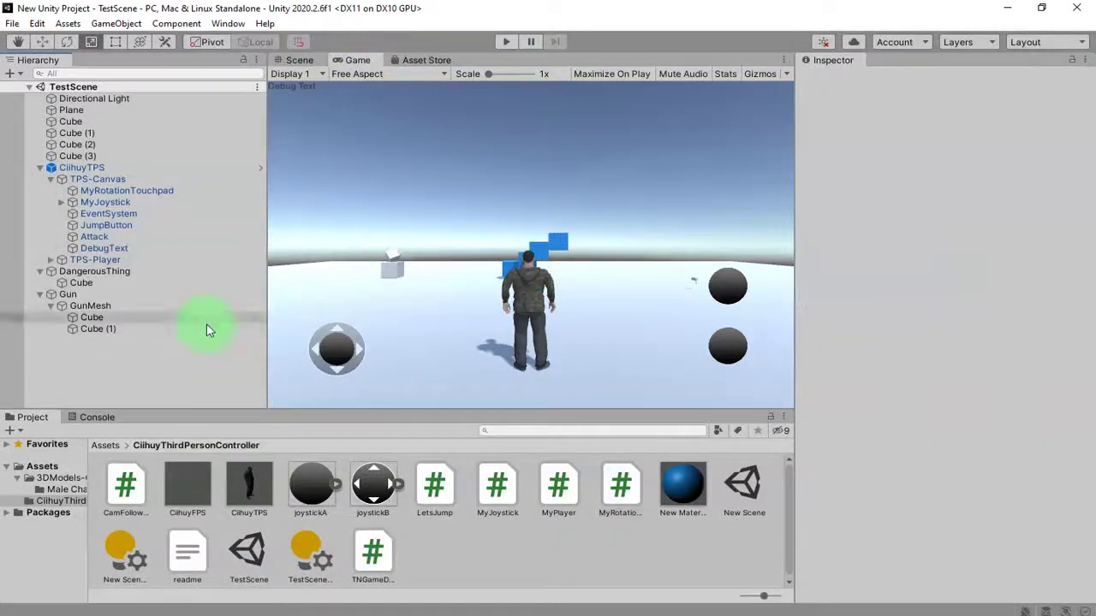
click(88, 299)
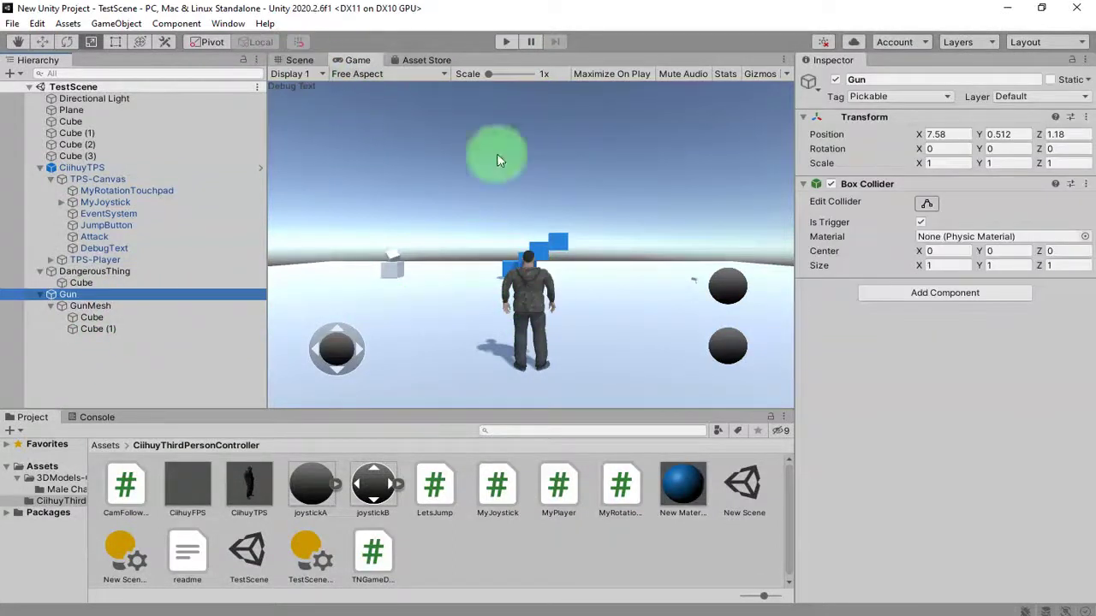
click(124, 369)
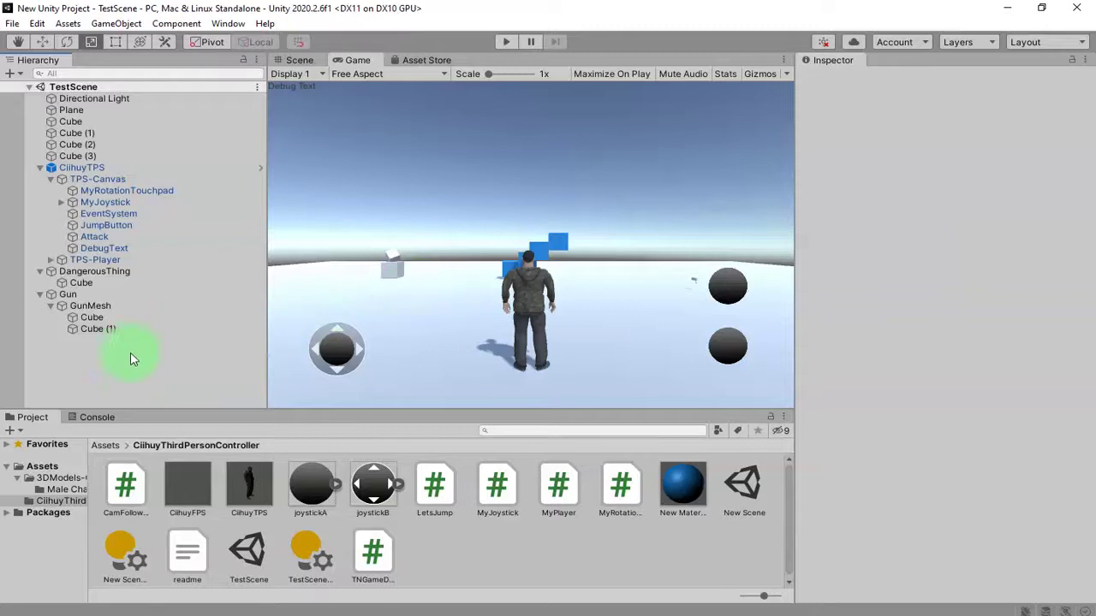
click(85, 294)
click(112, 359)
click(85, 297)
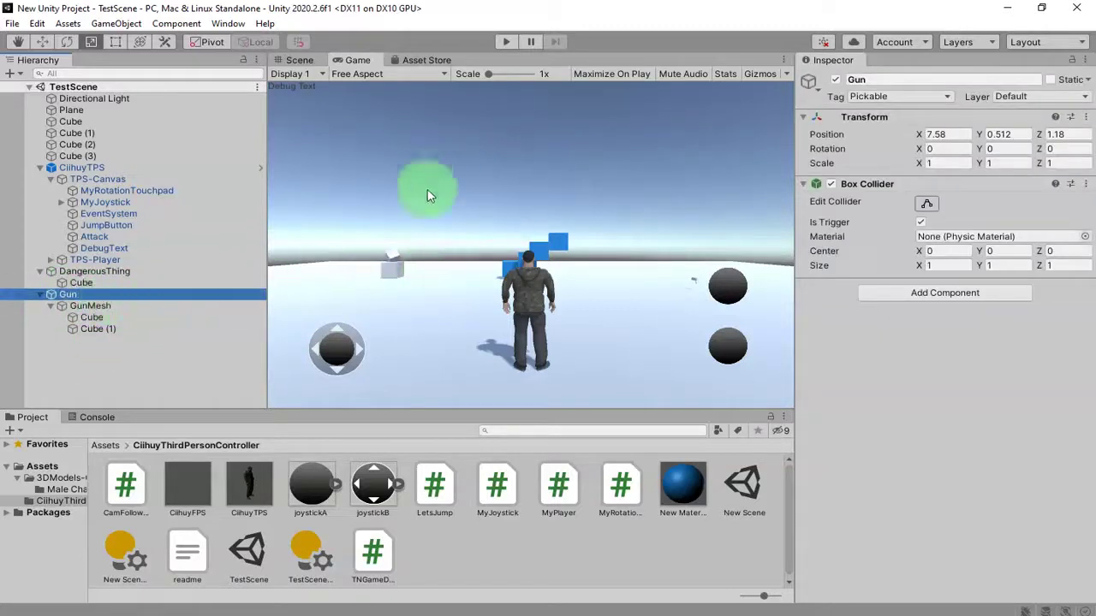
click(298, 60)
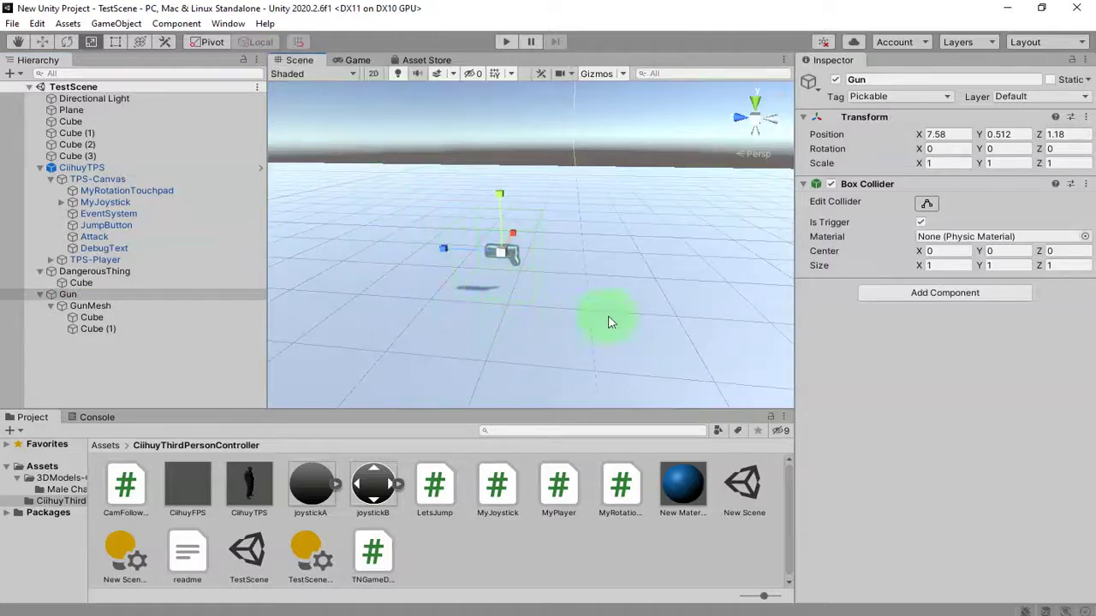
Duplicate the Gun, move the copy to 10.32, 0.512, 7.05, and start Play
key(ctrl+d)
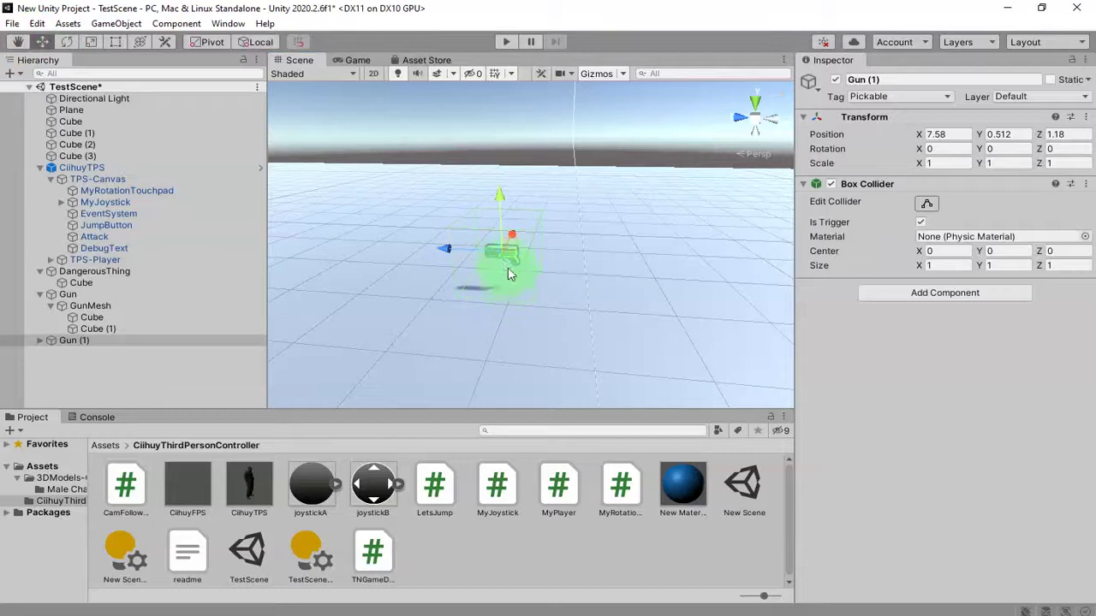
drag(653, 255, 288, 209)
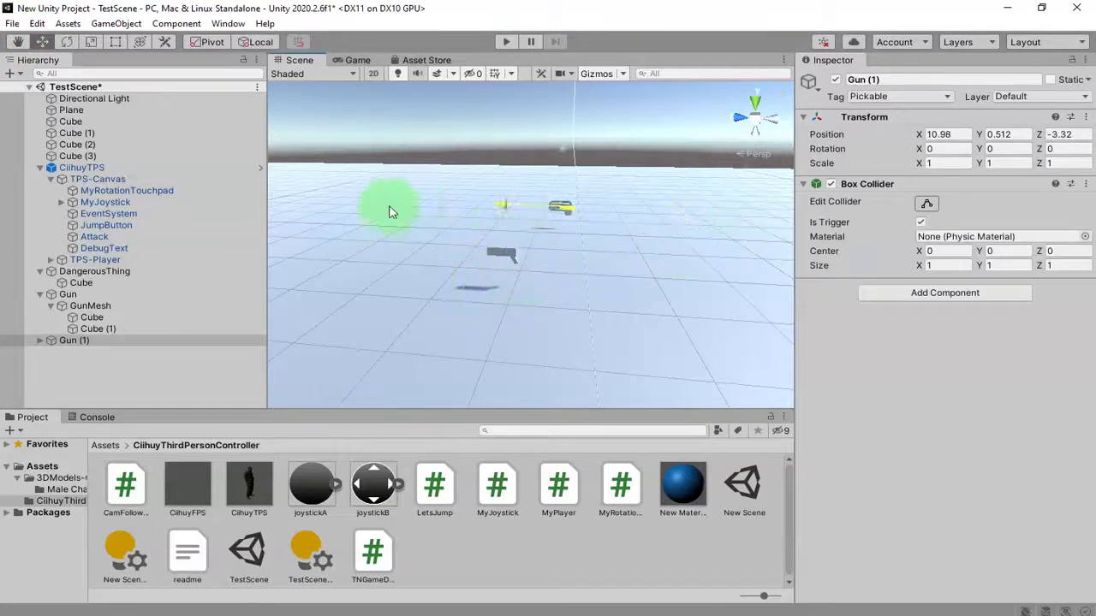
alt+drag(523, 247, 241, 309)
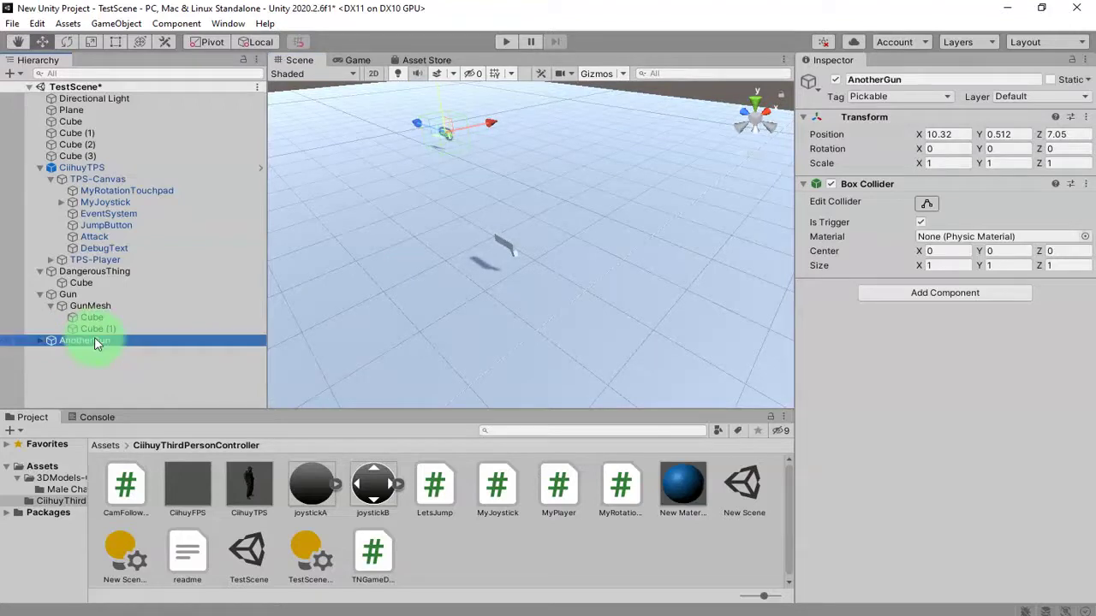
click(514, 42)
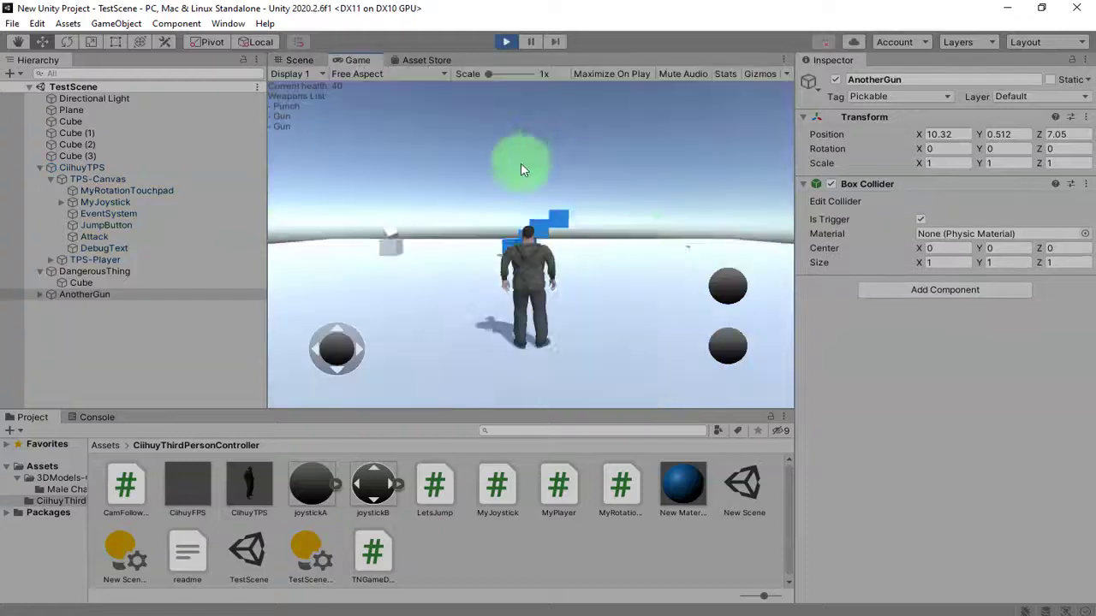
Walk the player over to AnotherGun to collect it, then stop Play mode
mouse_move(698, 250)
mouse_down()
mouse_move(585, 260)
mouse_move(623, 283)
mouse_move(608, 318)
mouse_move(300, 157)
mouse_move(597, 228)
mouse_move(619, 300)
mouse_move(652, 298)
mouse_move(557, 269)
mouse_move(568, 299)
mouse_move(611, 317)
mouse_move(599, 310)
mouse_move(595, 325)
mouse_move(567, 335)
mouse_move(486, 329)
mouse_move(549, 288)
mouse_move(349, 206)
mouse_move(300, 141)
mouse_move(602, 201)
mouse_move(363, 256)
mouse_move(339, 239)
mouse_move(485, 224)
mouse_move(411, 228)
mouse_move(496, 43)
mouse_move(519, 133)
mouse_up()
click(506, 42)
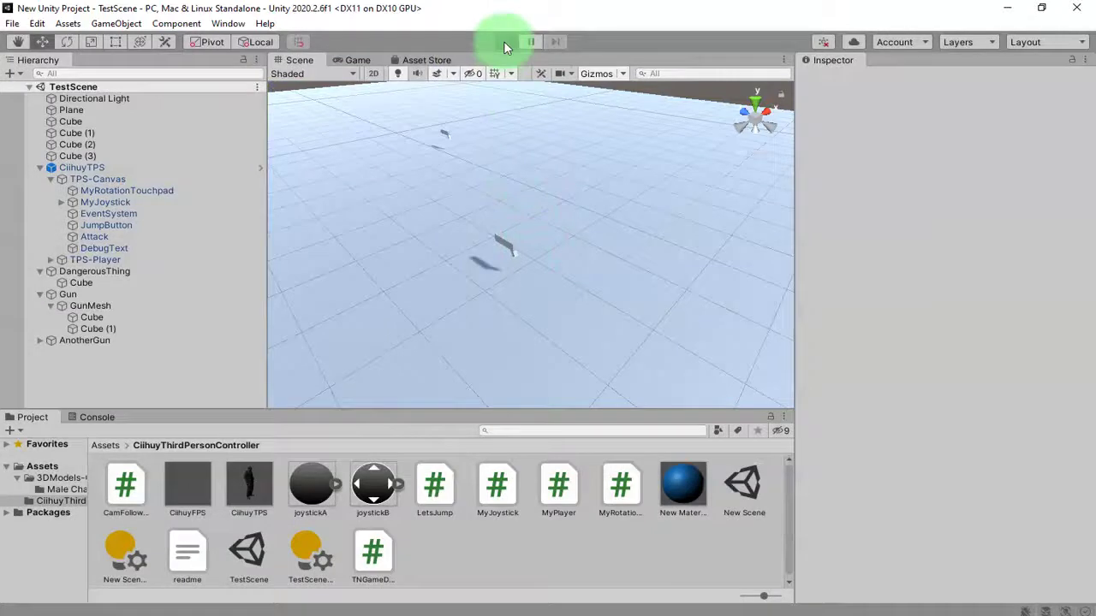